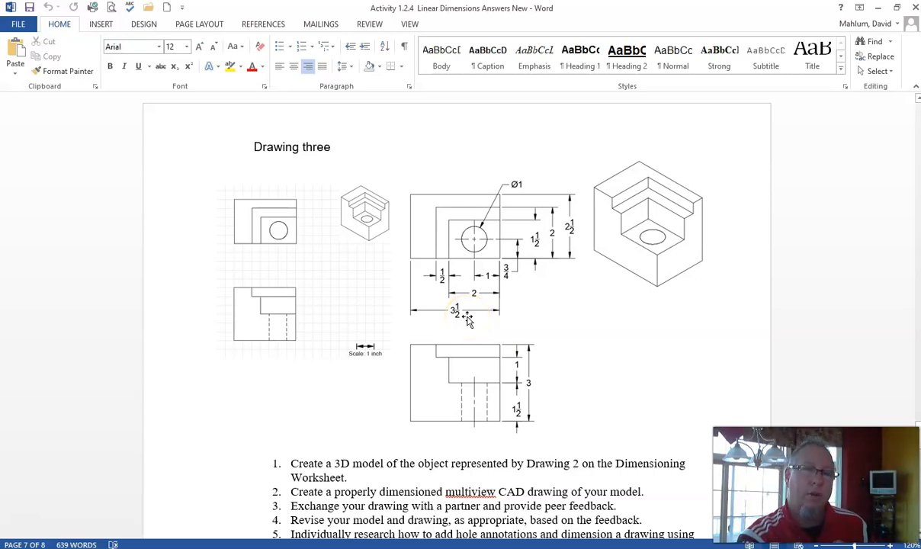
- Rearrange the Drawing three pictures, moving the dimensioned multiview drawing below the numbered instructions
{"action": "left_click", "coordinate": [288, 215]}
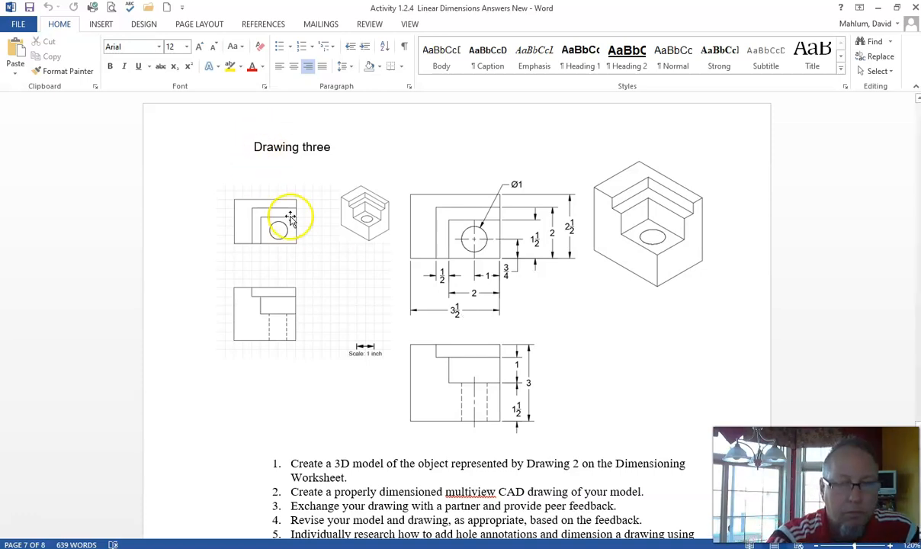
{"action": "mouse_move", "coordinate": [431, 348]}
{"action": "left_mouse_down"}
{"action": "mouse_move", "coordinate": [426, 341]}
{"action": "mouse_move", "coordinate": [586, 287]}
{"action": "left_mouse_up"}
{"action": "mouse_move", "coordinate": [345, 307]}
{"action": "left_mouse_down"}
{"action": "mouse_move", "coordinate": [363, 279]}
{"action": "mouse_move", "coordinate": [345, 281]}
{"action": "left_mouse_up"}
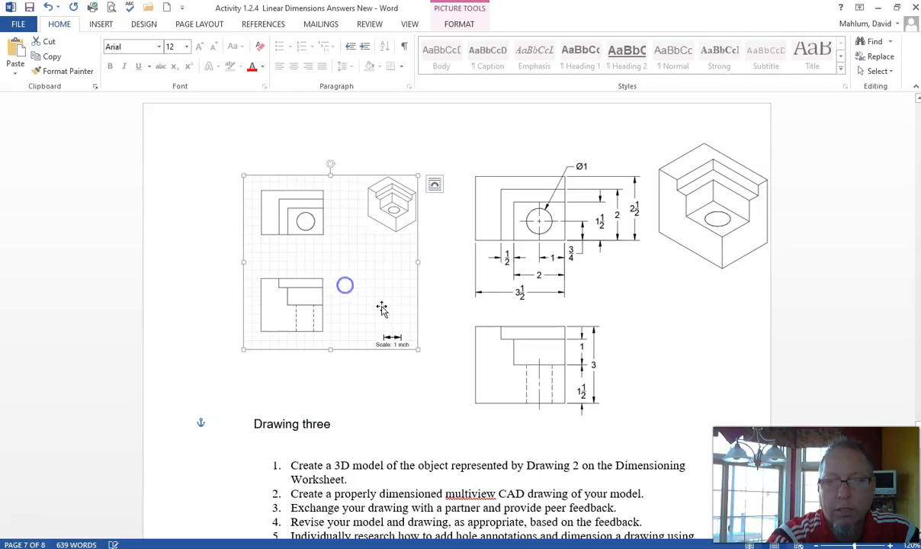
{"action": "mouse_move", "coordinate": [417, 347]}
{"action": "left_mouse_down"}
{"action": "mouse_move", "coordinate": [617, 413]}
{"action": "mouse_move", "coordinate": [522, 387]}
{"action": "left_mouse_up"}
{"action": "mouse_move", "coordinate": [597, 252]}
{"action": "left_mouse_down"}
{"action": "mouse_move", "coordinate": [594, 488]}
{"action": "mouse_move", "coordinate": [527, 494]}
{"action": "mouse_move", "coordinate": [540, 541]}
{"action": "mouse_move", "coordinate": [543, 530]}
{"action": "left_mouse_up"}
{"action": "scroll", "coordinate": [430, 313], "scroll_direction": "down", "scroll_amount": 1}
{"action": "scroll", "coordinate": [427, 303], "scroll_direction": "up", "scroll_amount": 10}
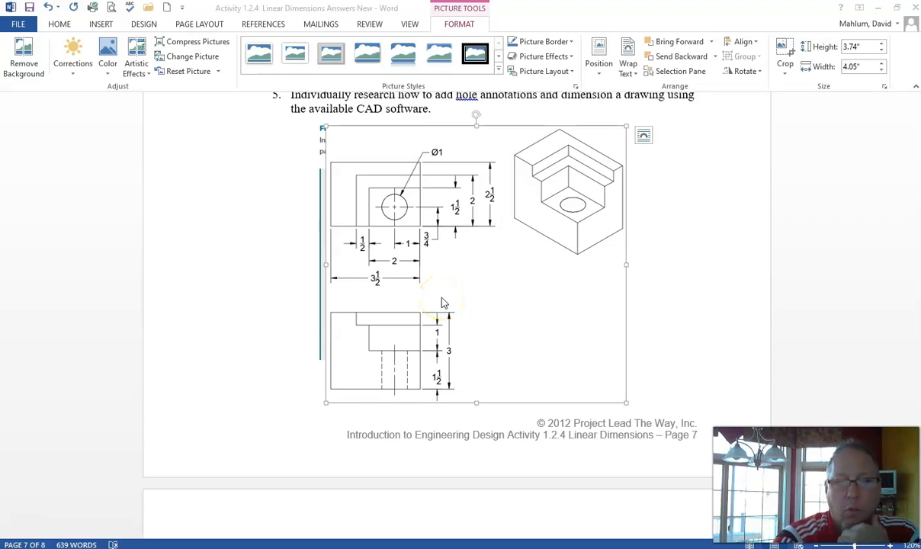
- Switch to Fusion 360 and create an empty, activated component named Drawing Three 1.2.4
{"action": "left_click", "coordinate": [90, 547]}
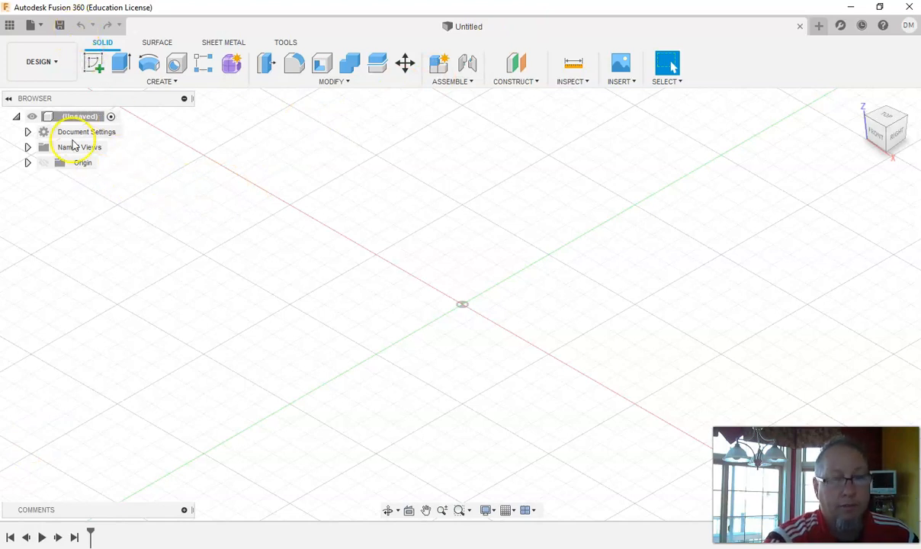
{"action": "left_click", "coordinate": [156, 83]}
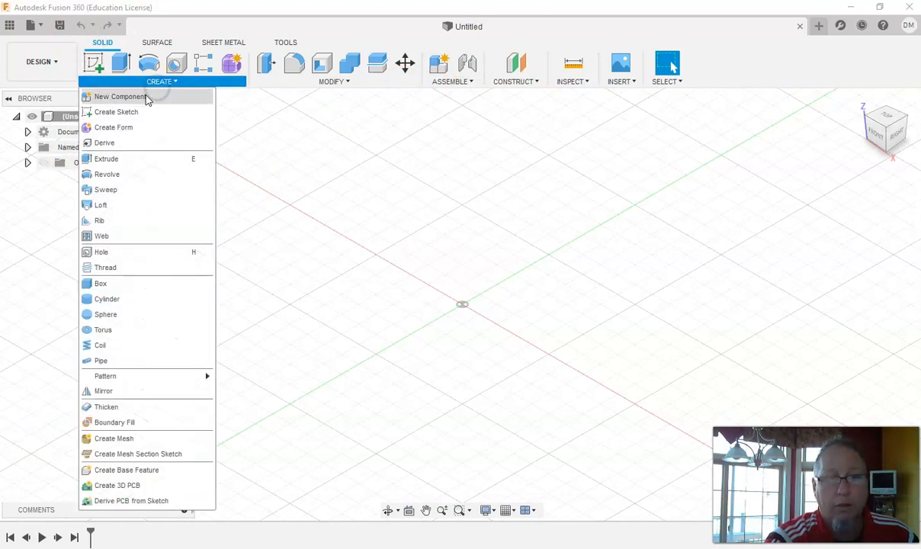
{"action": "left_click", "coordinate": [122, 97]}
{"action": "left_click", "coordinate": [830, 230]}
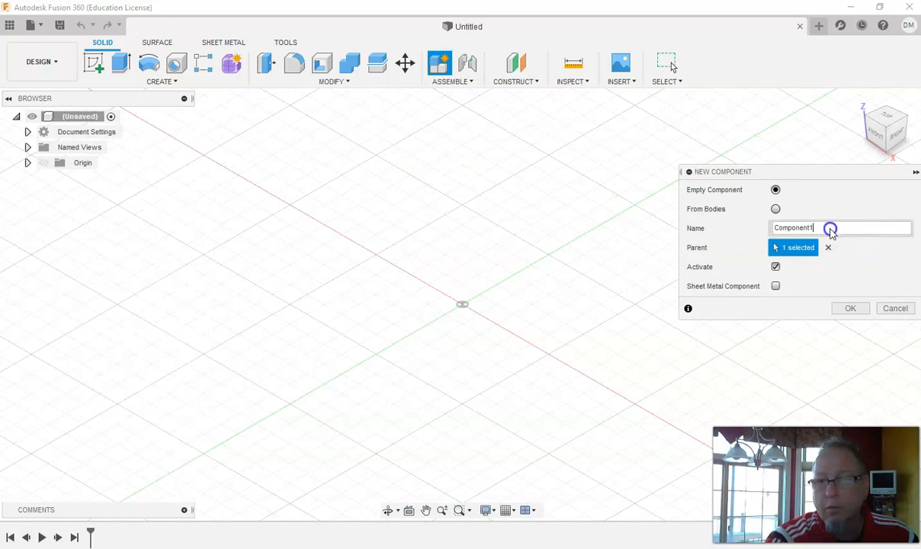
{"action": "left_click_drag", "start_coordinate": [831, 230], "coordinate": [756, 234]}
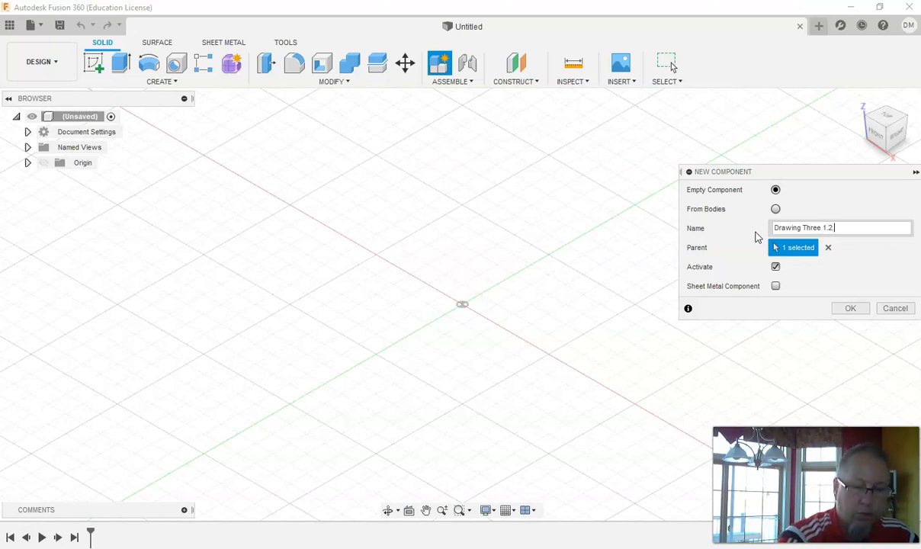
{"action": "left_click", "coordinate": [858, 311]}
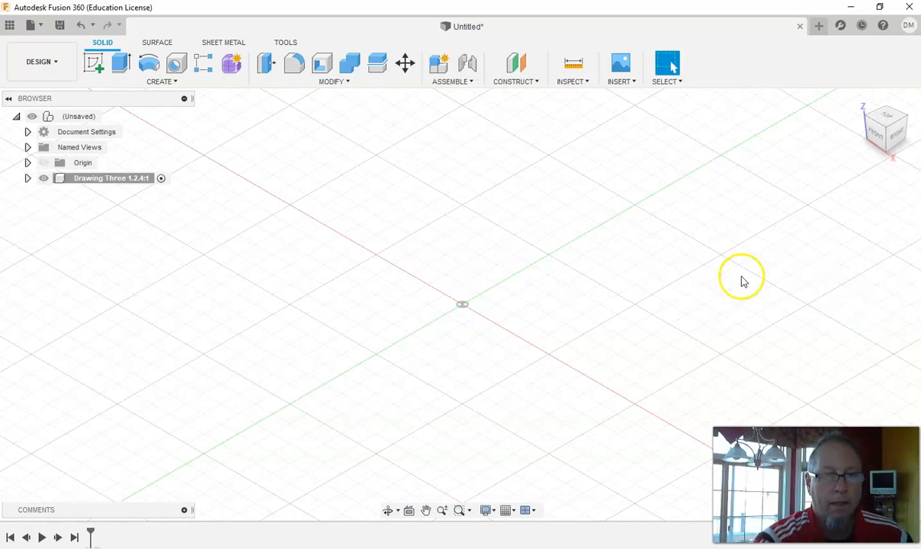
- Save the design as Drawing Three 1.2.4 in the Lesson 1.2 location
{"action": "left_click", "coordinate": [64, 26]}
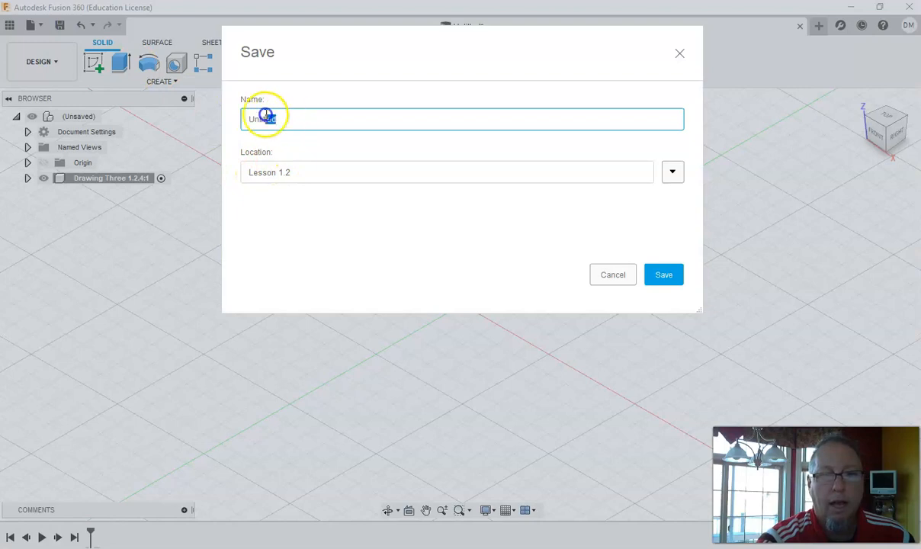
{"action": "type", "text": "Dr"}
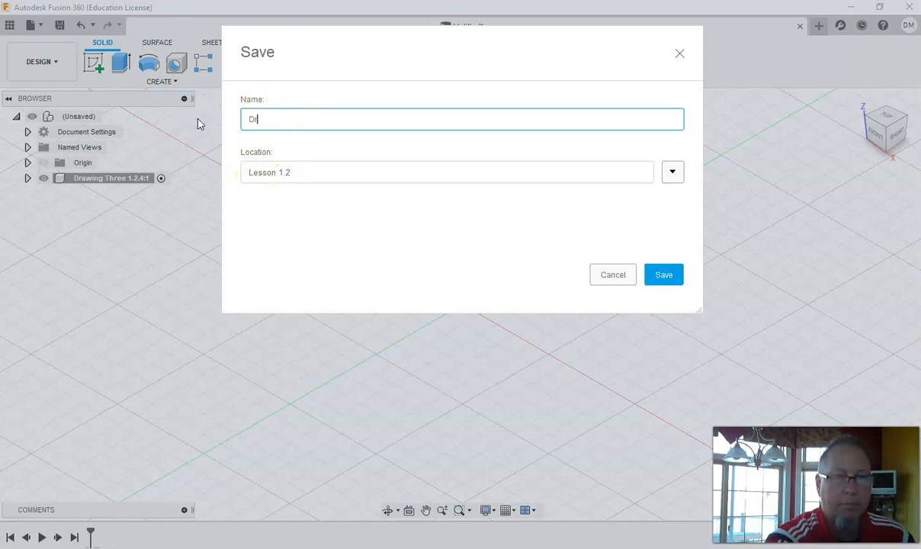
{"action": "type", "text": "awing Thr"}
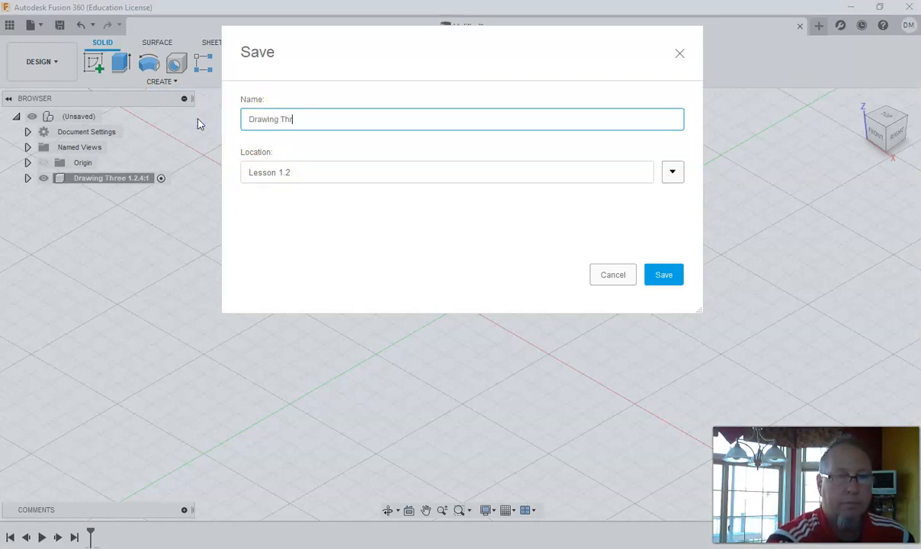
{"action": "type", "text": "ee 1.2.4"}
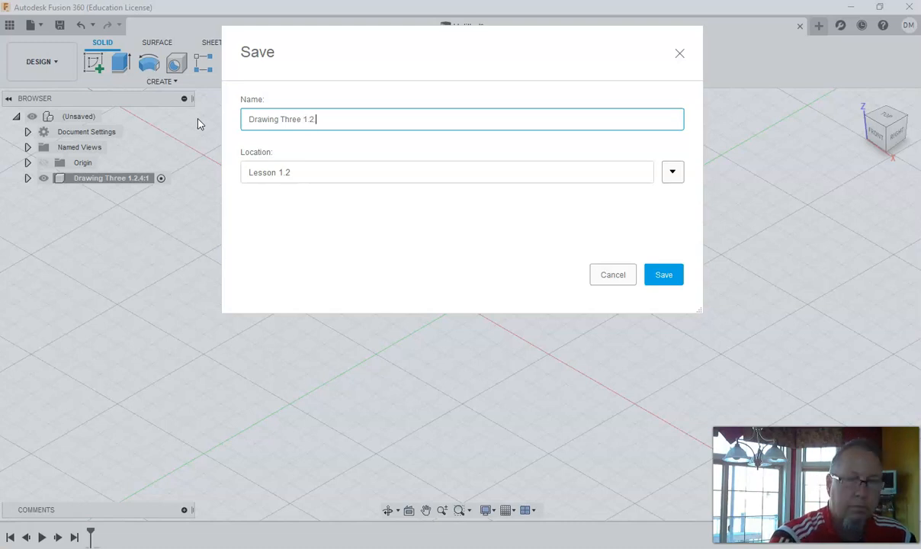
{"action": "left_click", "coordinate": [662, 275]}
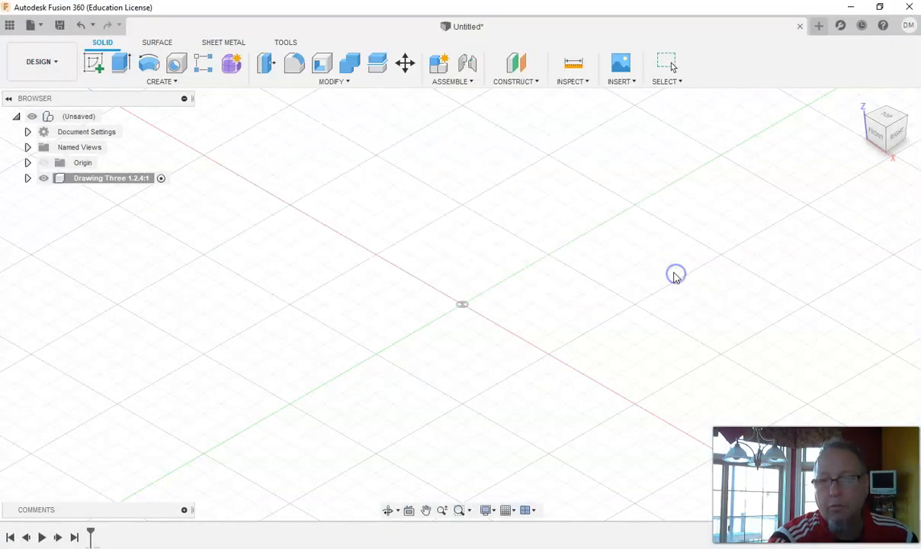
- Start a sketch on the front origin plane
{"action": "left_click", "coordinate": [93, 61]}
{"action": "left_click", "coordinate": [512, 312]}
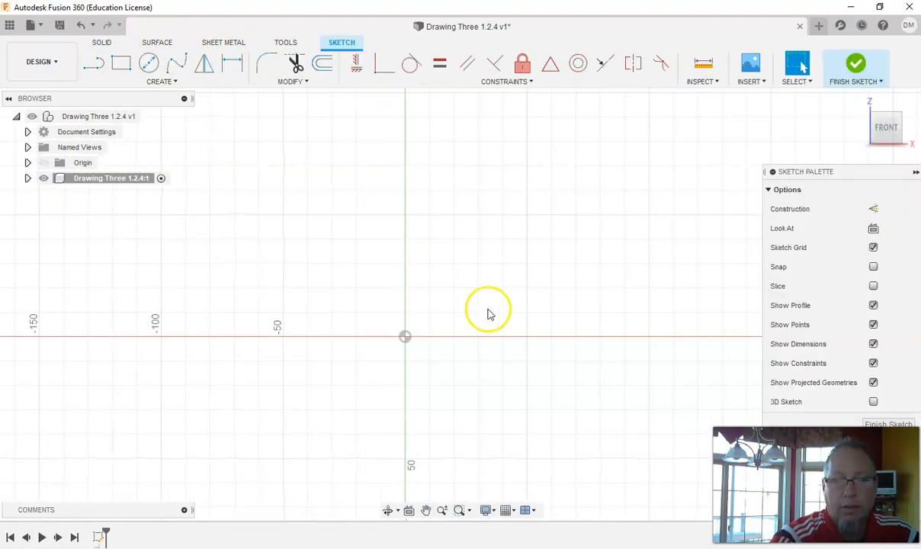
{"action": "left_click", "coordinate": [121, 63]}
{"action": "left_click", "coordinate": [405, 337]}
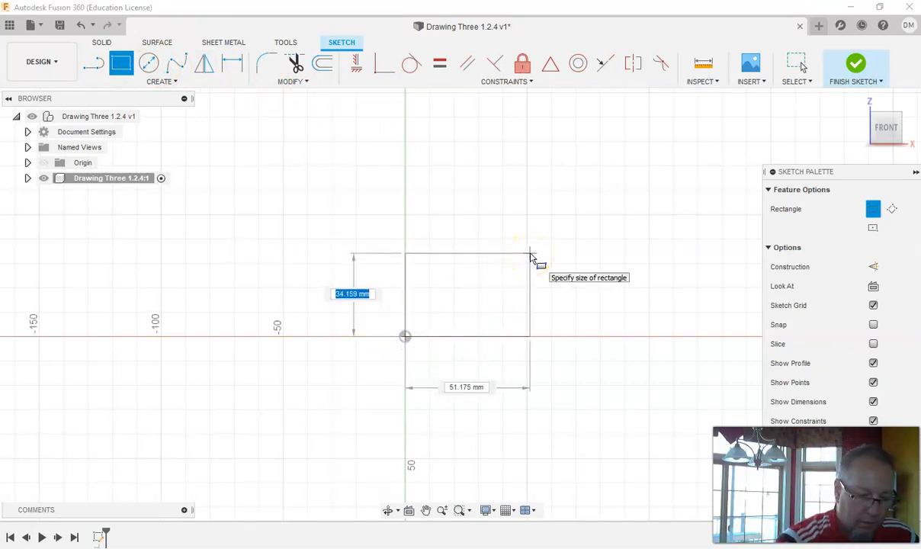
{"action": "key", "text": "Escape"}
{"action": "key", "text": "Escape"}
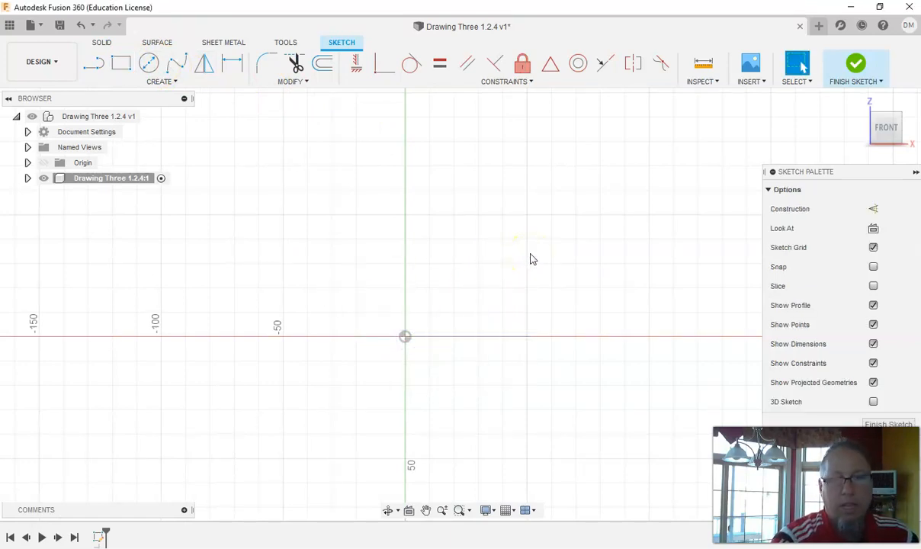
- Change the document's active units to inches
{"action": "left_click", "coordinate": [27, 132]}
{"action": "left_click", "coordinate": [113, 146]}
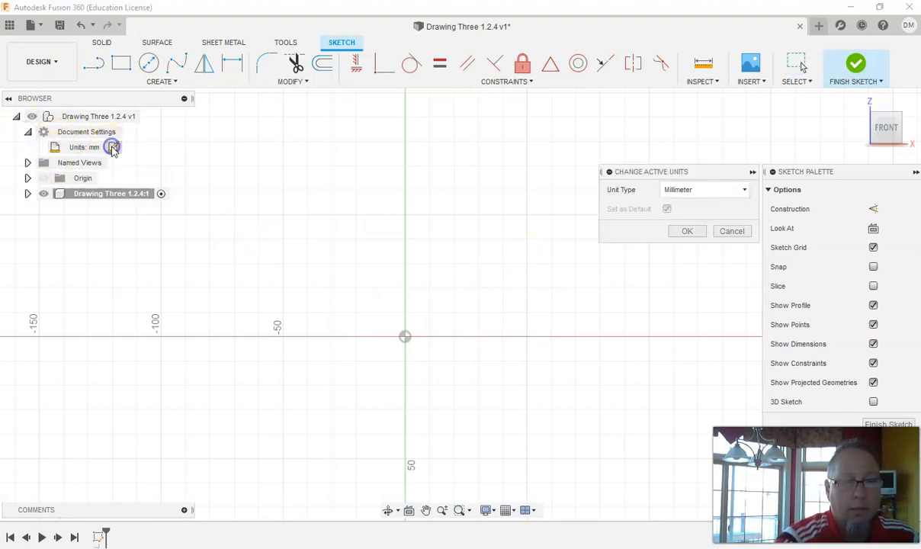
{"action": "left_click", "coordinate": [713, 189]}
{"action": "left_click", "coordinate": [711, 236]}
{"action": "left_click", "coordinate": [692, 231]}
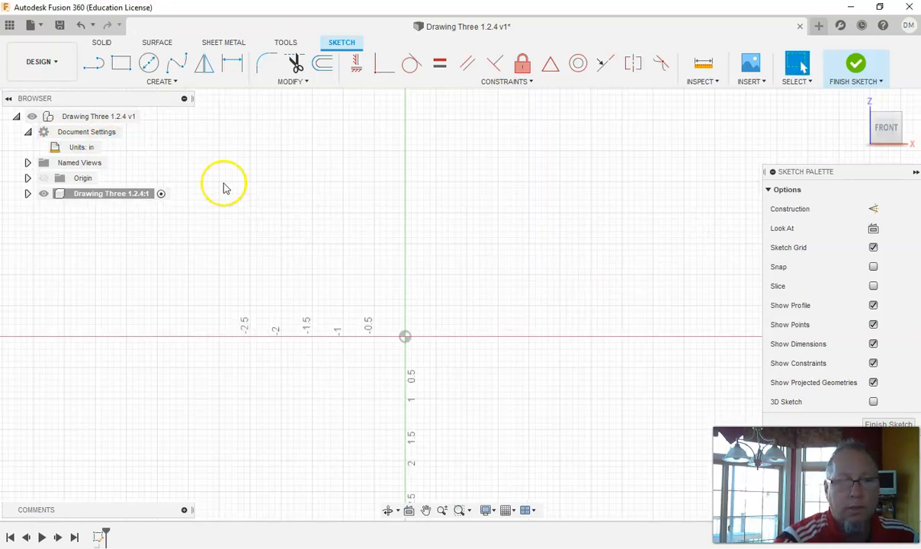
{"action": "left_click", "coordinate": [28, 131]}
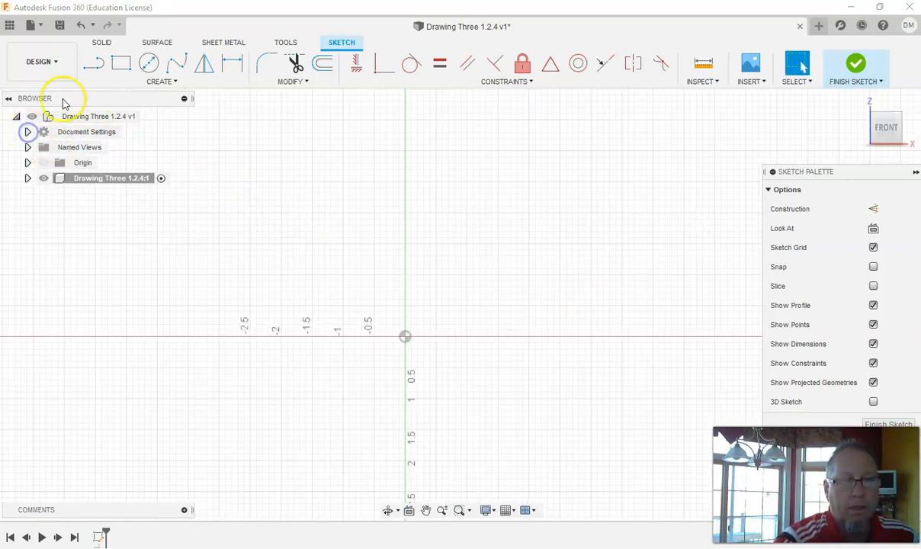
- Sketch a rectangle 3.5 in wide and 3 in high from the origin on the front plane and finish the sketch
{"action": "left_click", "coordinate": [121, 62]}
{"action": "left_click", "coordinate": [404, 336]}
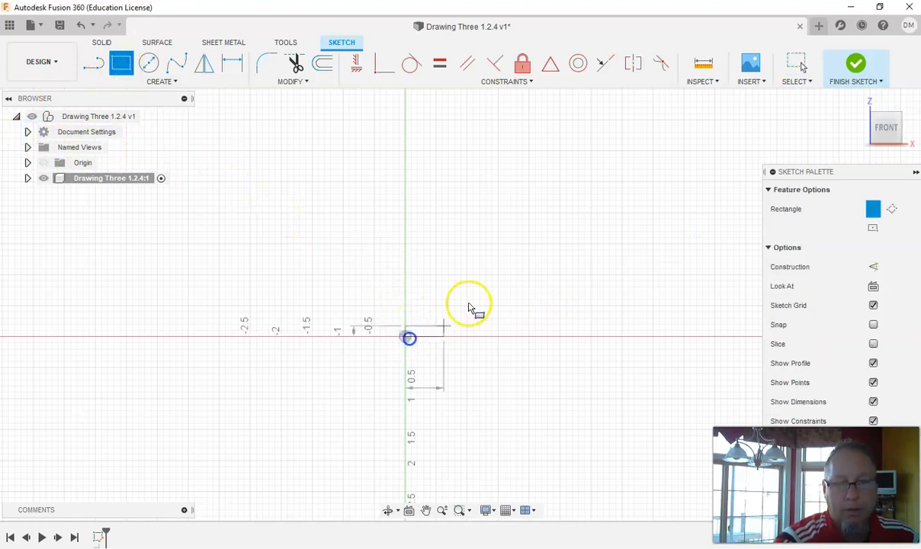
{"action": "type", "text": "3.5"}
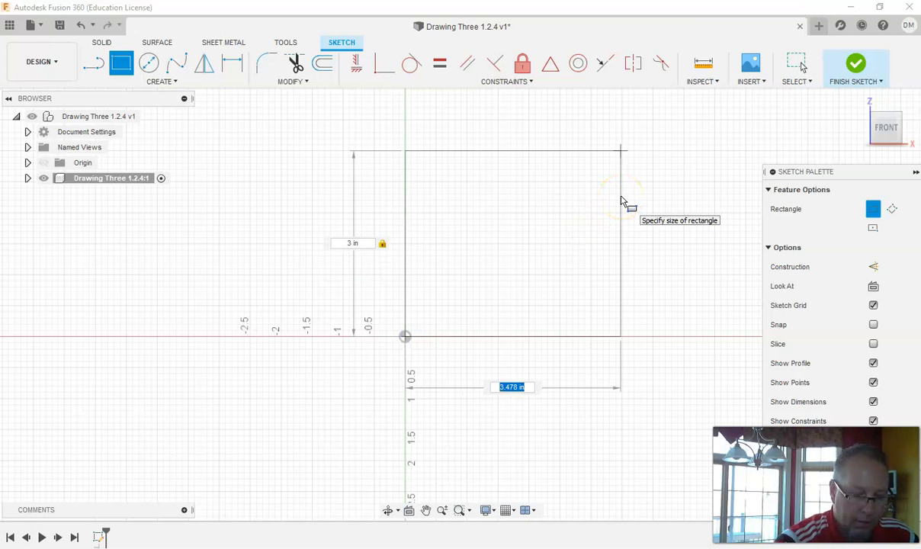
{"action": "key", "text": "Tab"}
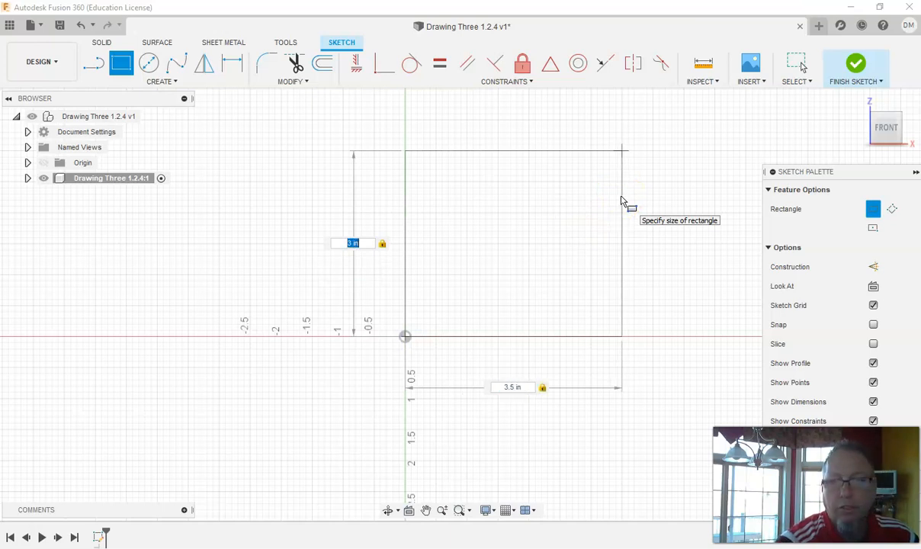
{"action": "left_click", "coordinate": [850, 66]}
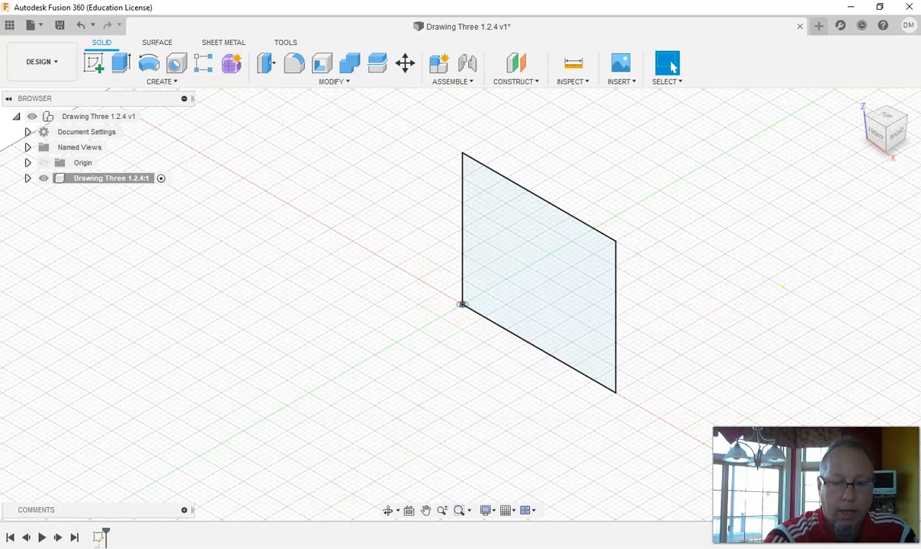
- Extrude the front rectangle 2.5 in toward the back as a new body
{"action": "key", "text": "alt+Tab"}
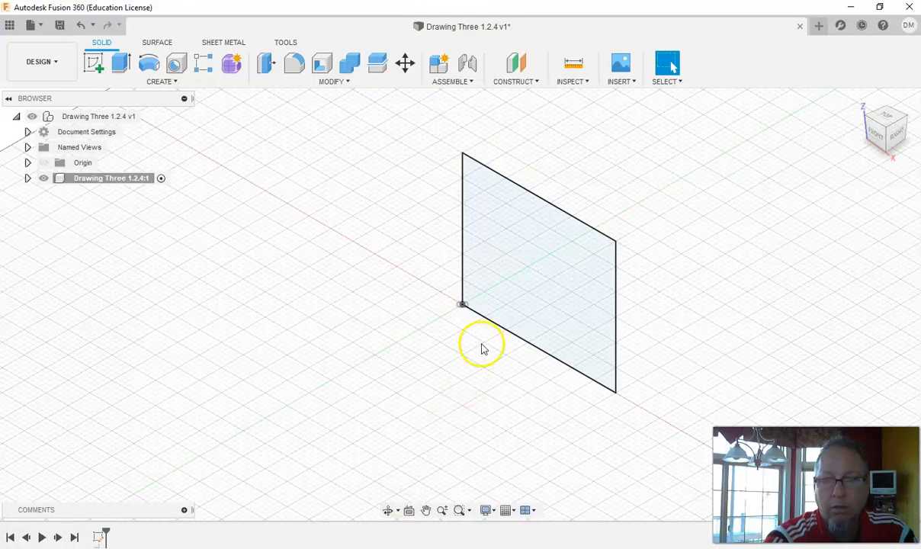
{"action": "left_click", "coordinate": [550, 285]}
{"action": "left_click", "coordinate": [121, 62]}
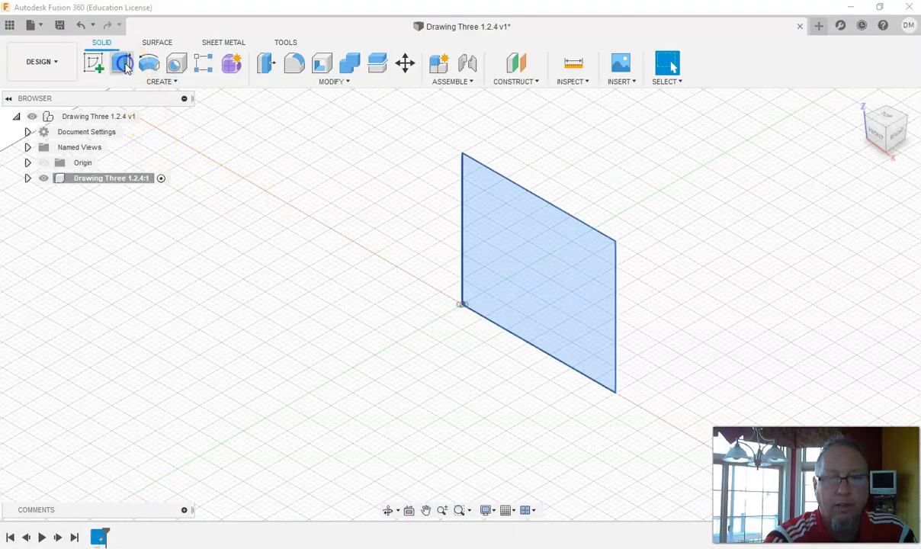
{"action": "left_click_drag", "start_coordinate": [870, 264], "coordinate": [802, 273]}
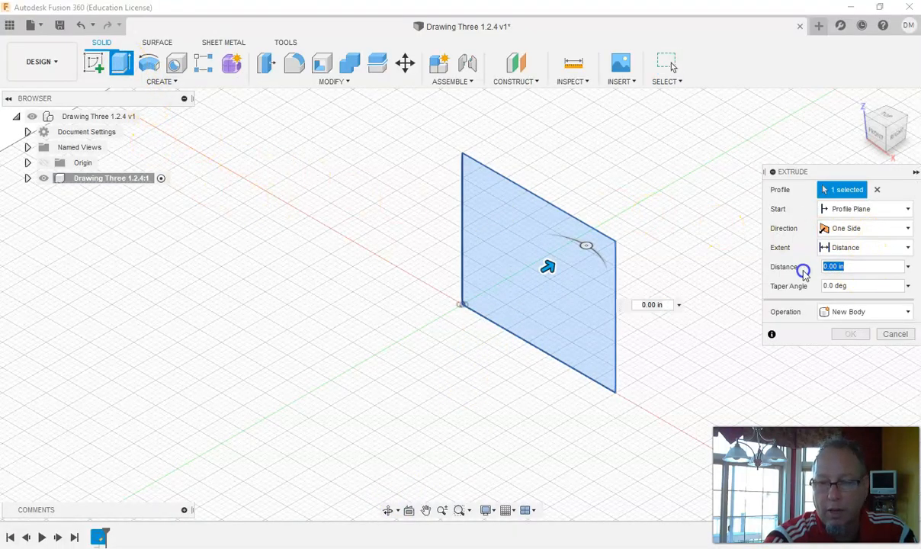
{"action": "type", "text": "2"}
{"action": "key", "text": "Return"}
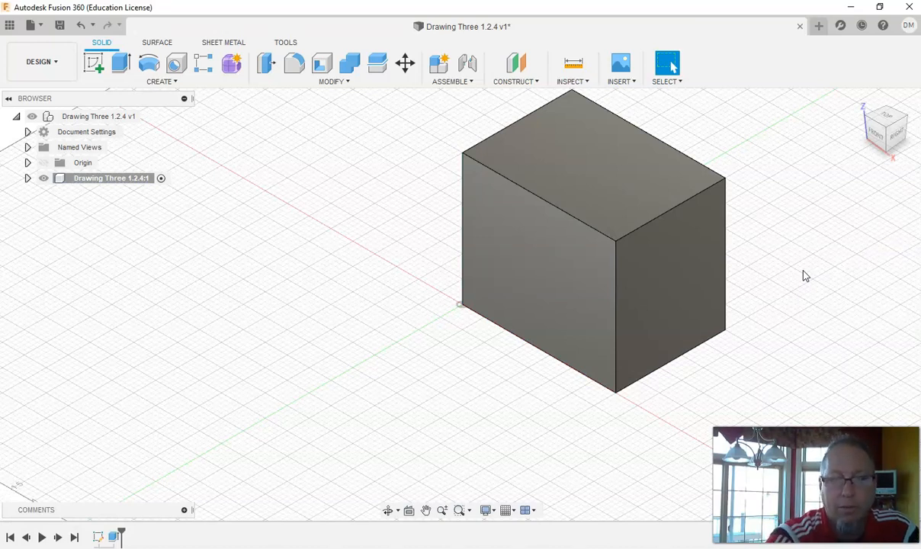
- Check the dimensioned reference drawing in Word and start a Fusion 360 sketch on the block's top face
{"action": "left_click", "coordinate": [755, 347]}
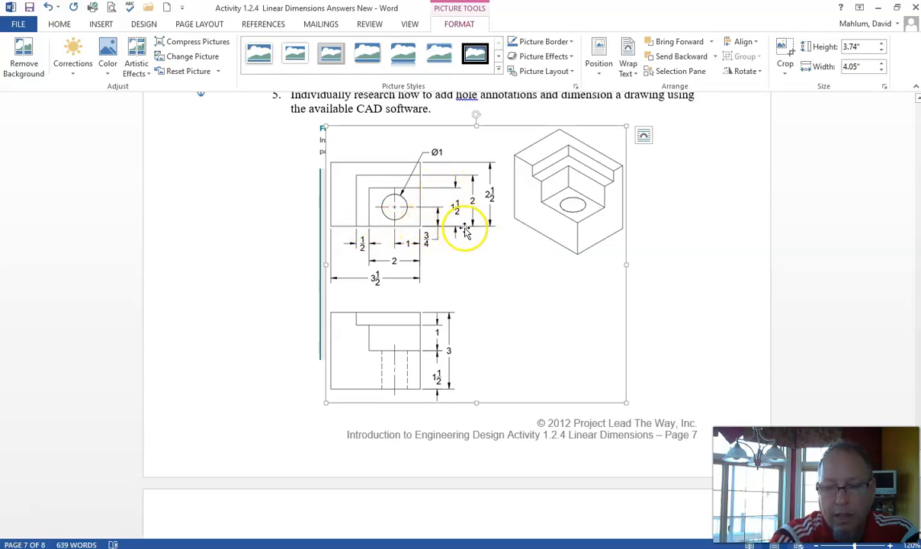
{"action": "key", "text": "alt+Tab"}
{"action": "left_click", "coordinate": [610, 208]}
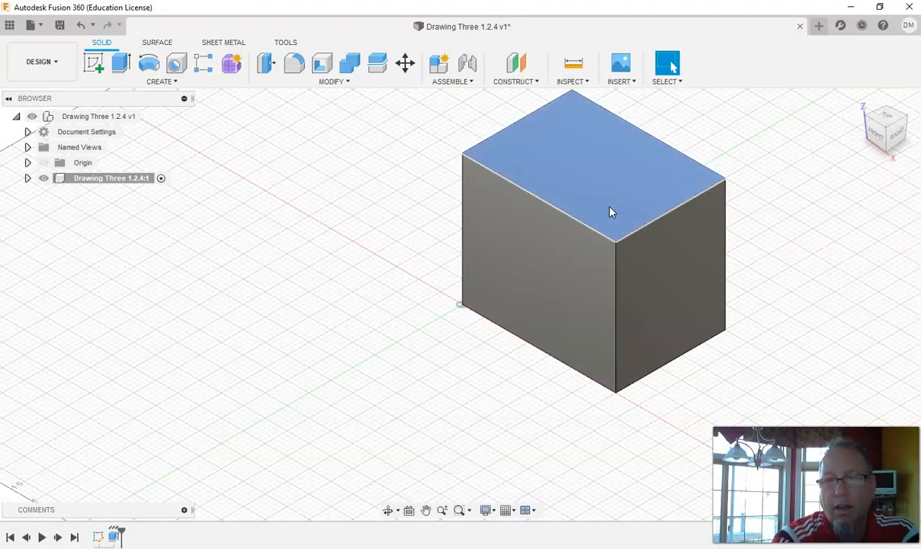
{"action": "left_click", "coordinate": [90, 67]}
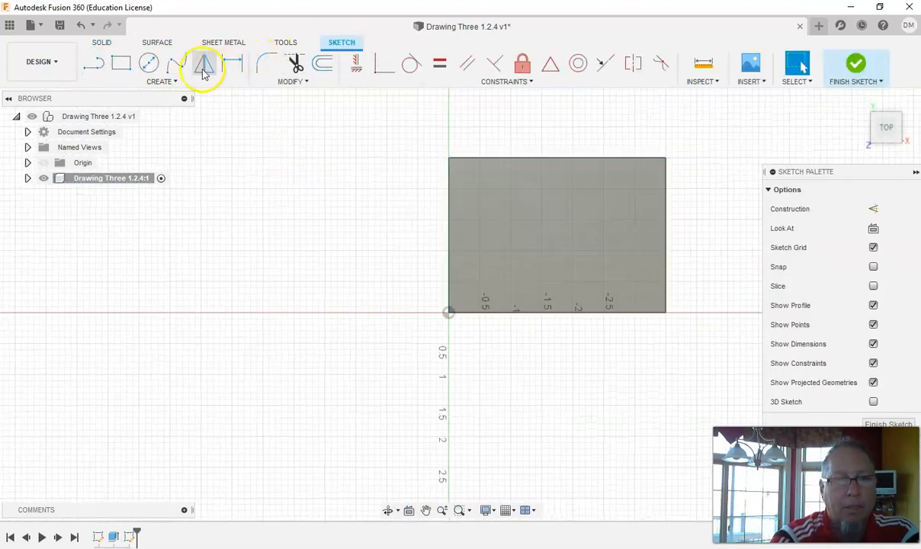
- Sketch a rectangle 2.0 in wide and 1.5 in deep from the top face's front right corner and finish the sketch
{"action": "left_click", "coordinate": [122, 66]}
{"action": "left_click_drag", "start_coordinate": [664, 314], "coordinate": [572, 261]}
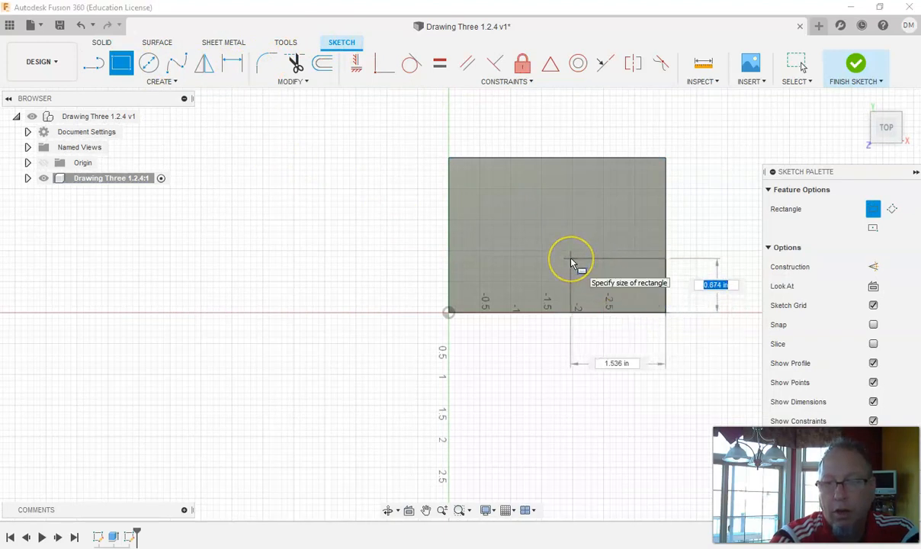
{"action": "type", "text": "1.5"}
{"action": "key", "text": "Tab"}
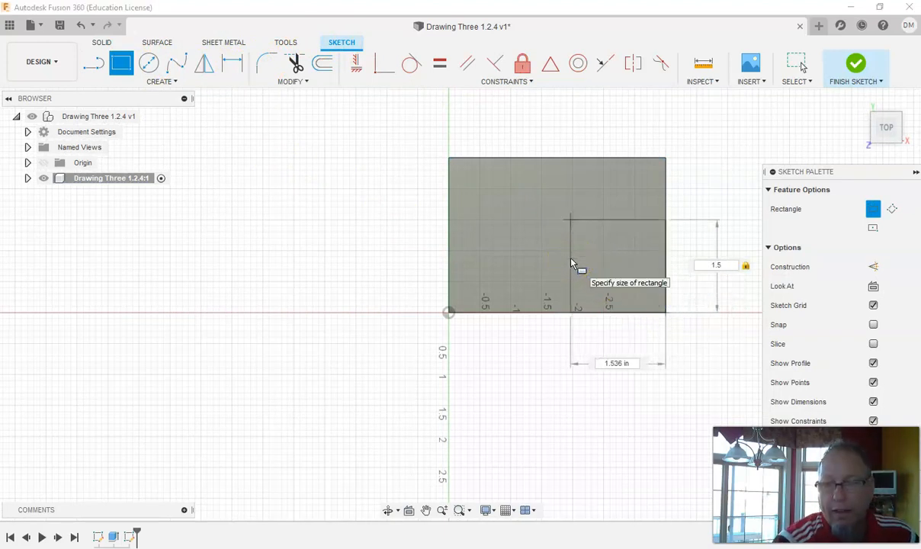
{"action": "type", "text": "2.0"}
{"action": "key", "text": "Tab"}
{"action": "key", "text": "Return"}
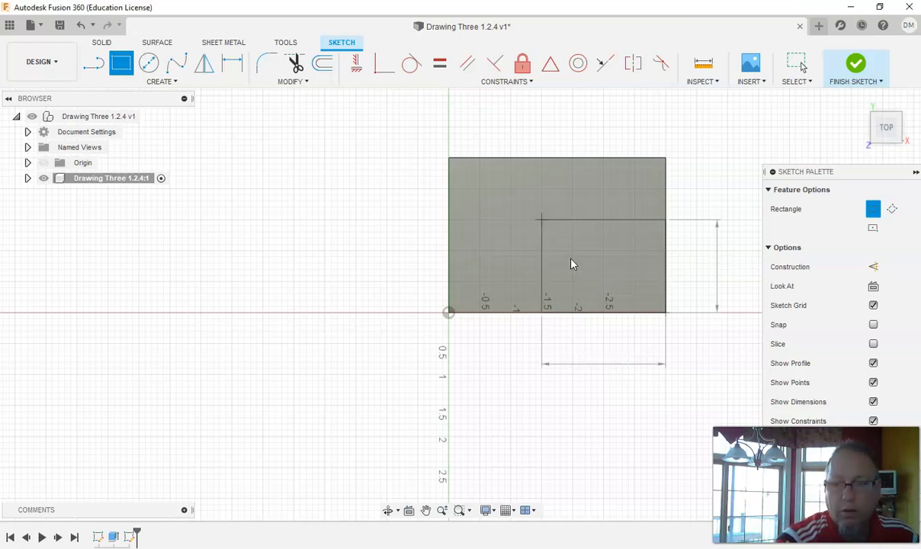
{"action": "key", "text": "Escape"}
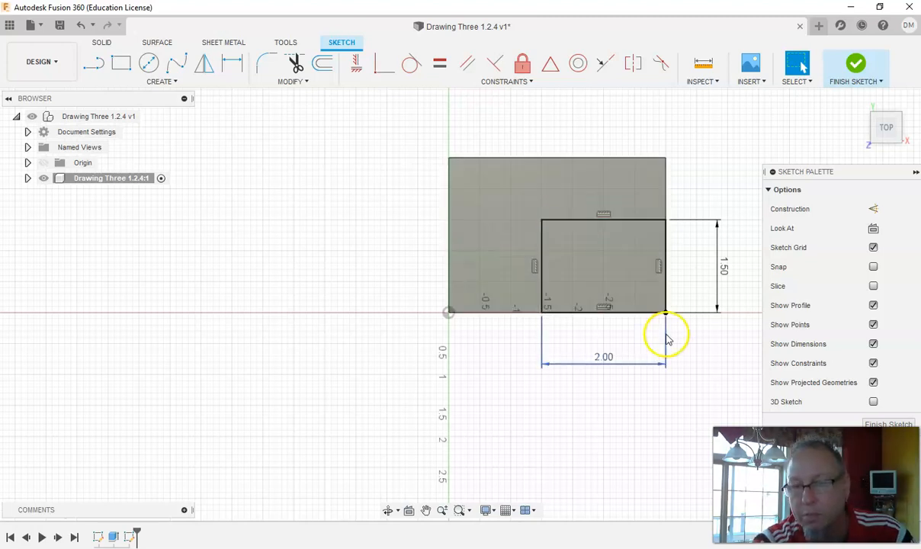
{"action": "left_click", "coordinate": [854, 64]}
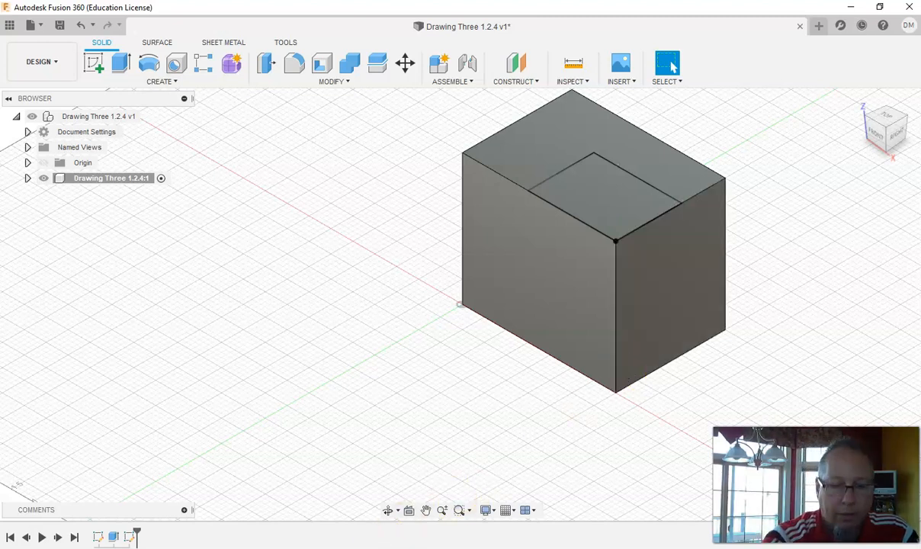
- Check the step heights in the Word reference drawing and cut the top-face rectangle 1.5 in downward in Fusion 360
{"action": "mouse_move", "coordinate": [331, 548]}
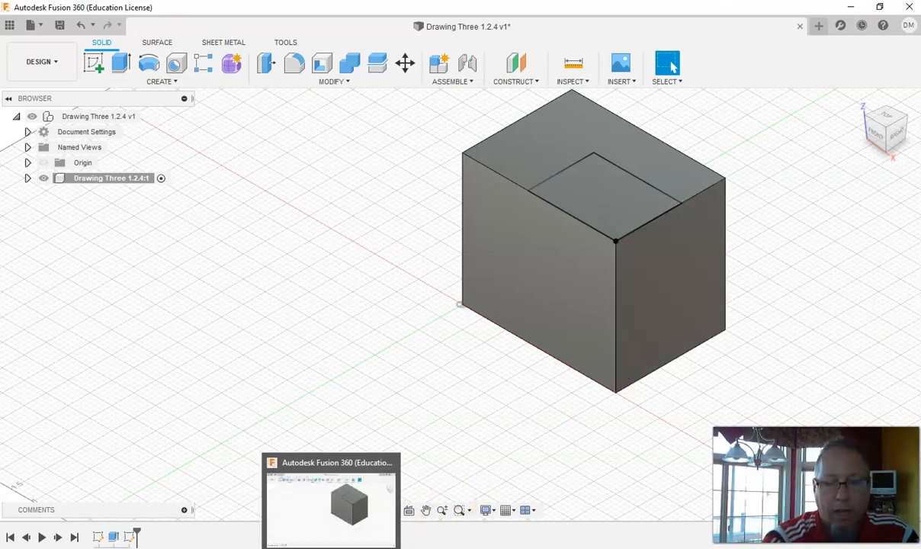
{"action": "left_click", "coordinate": [302, 548]}
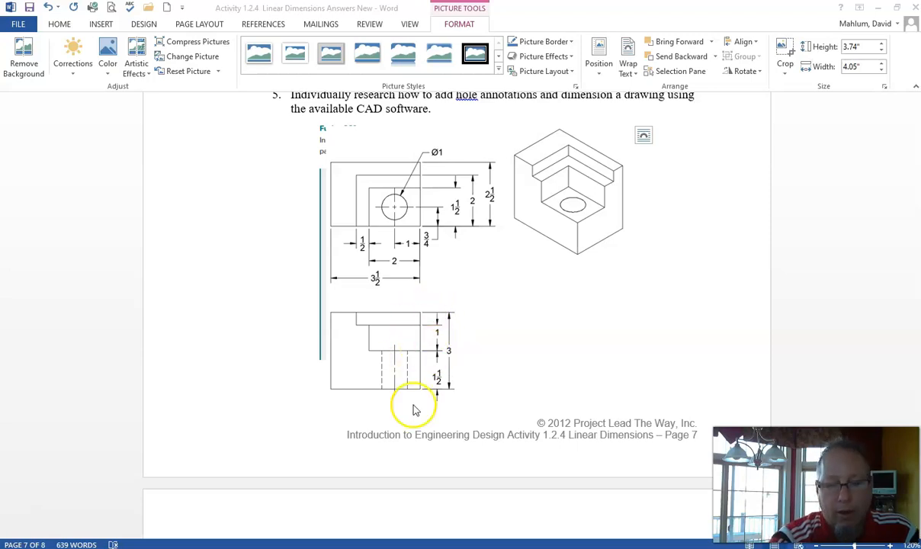
{"action": "left_click", "coordinate": [339, 547]}
{"action": "left_click", "coordinate": [629, 191]}
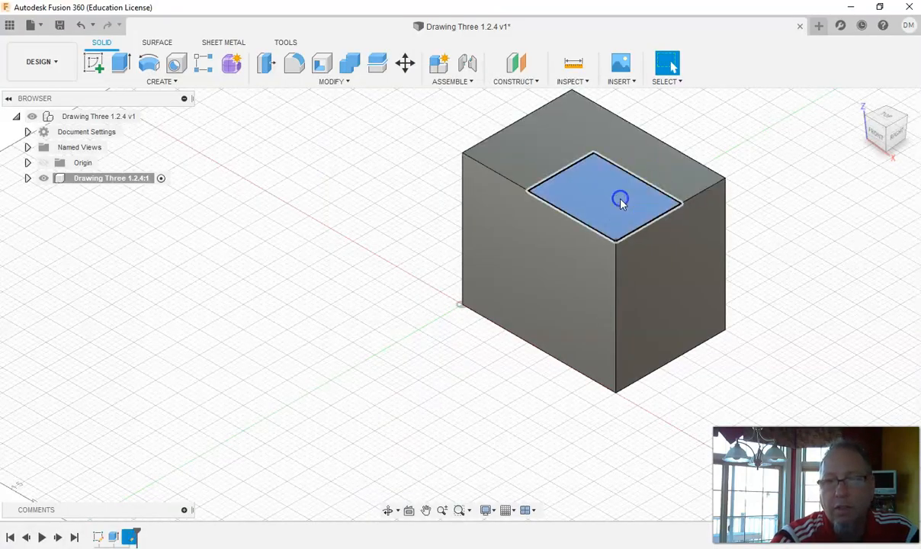
{"action": "left_click", "coordinate": [121, 62]}
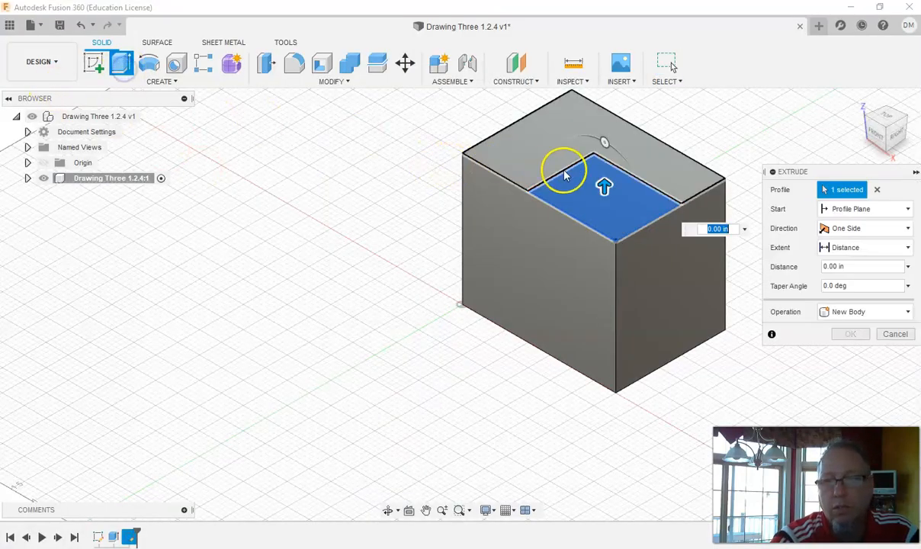
{"action": "left_click_drag", "start_coordinate": [602, 185], "coordinate": [608, 217]}
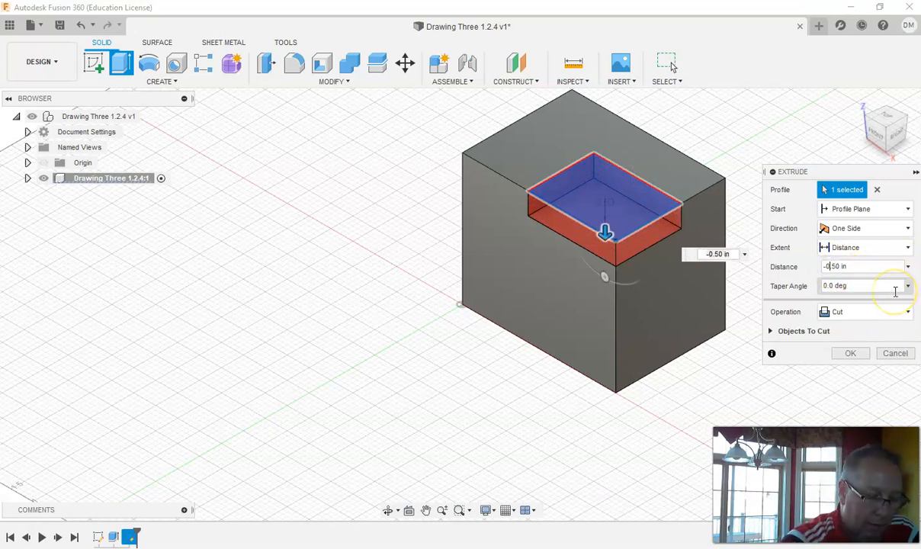
{"action": "type", "text": "1"}
{"action": "left_click", "coordinate": [855, 352]}
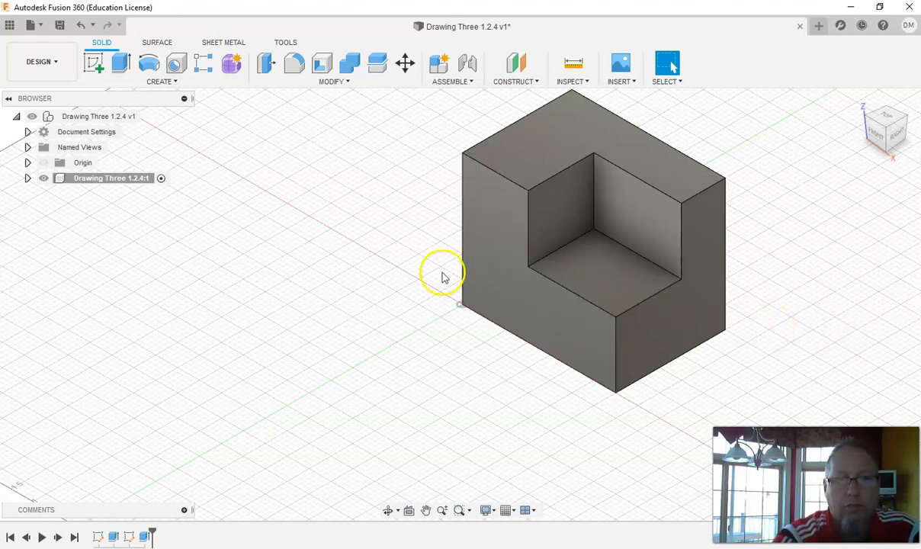
- Start a sketch on the top face with a horizontal line behind the pocket from the right edge and a vertical line left of it
{"action": "left_click", "coordinate": [551, 138]}
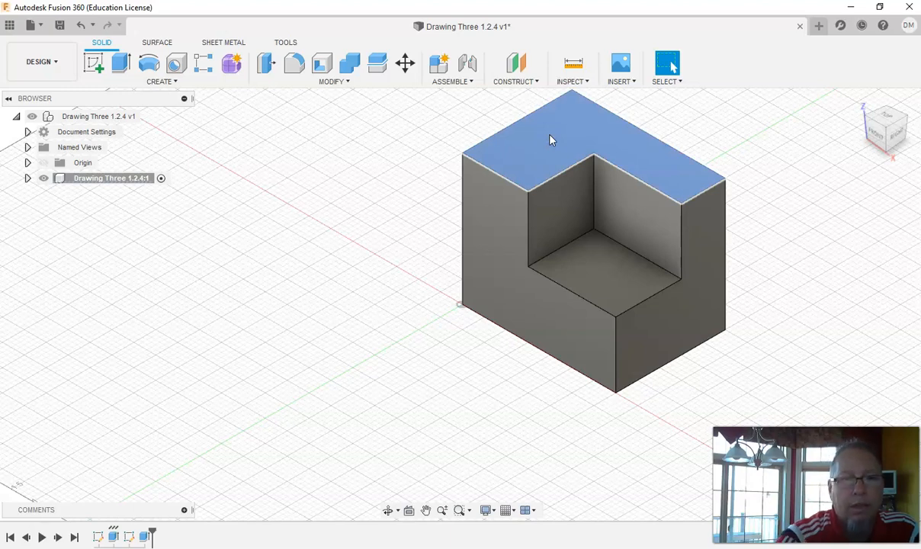
{"action": "left_click", "coordinate": [93, 66]}
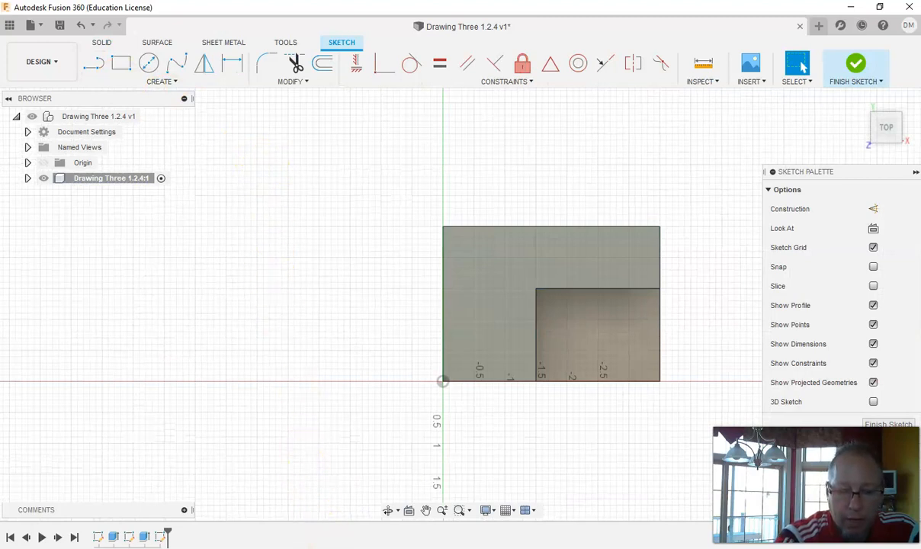
{"action": "left_click", "coordinate": [313, 547]}
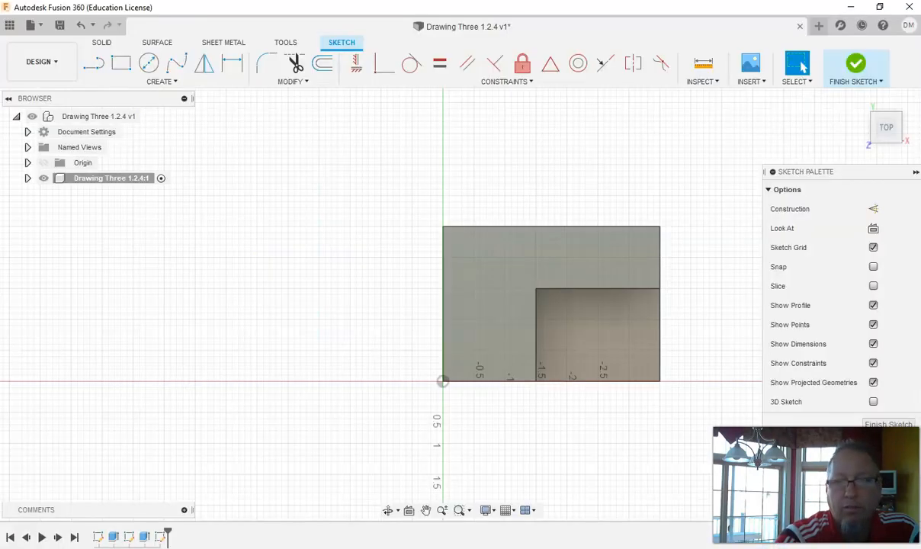
{"action": "left_click", "coordinate": [95, 65]}
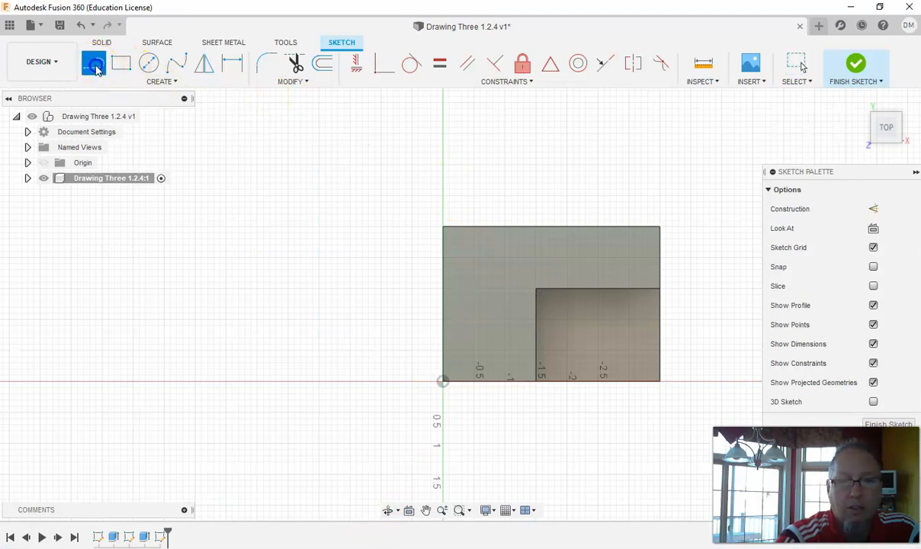
{"action": "left_click", "coordinate": [659, 257]}
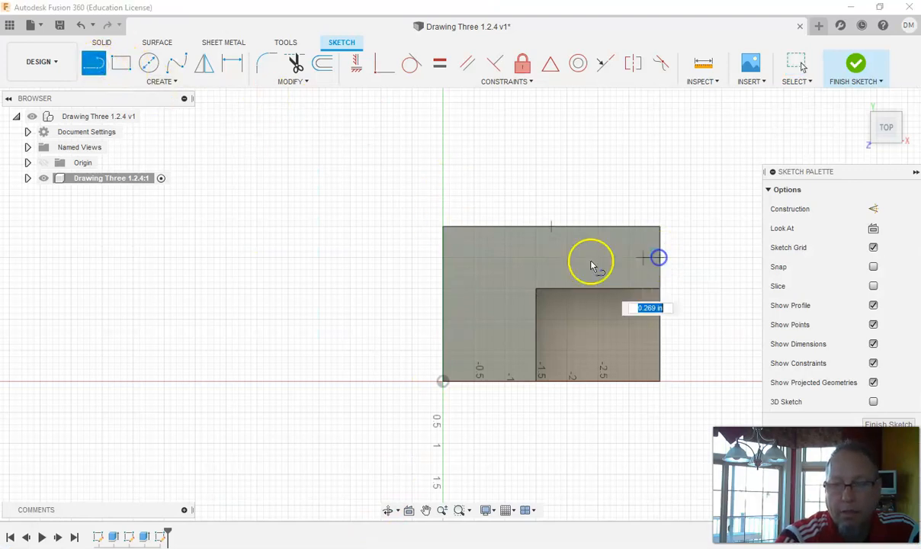
{"action": "left_click", "coordinate": [460, 258]}
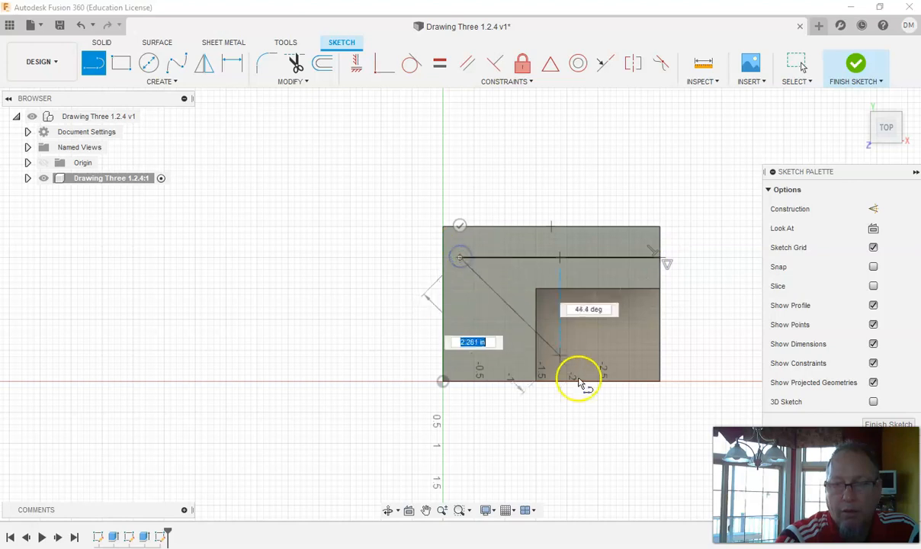
{"action": "key", "text": "Escape"}
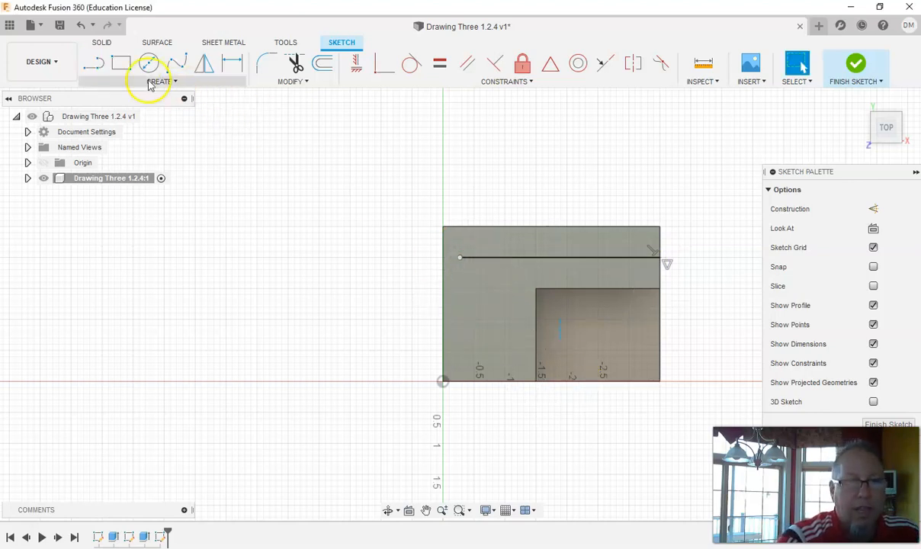
{"action": "left_click", "coordinate": [500, 380]}
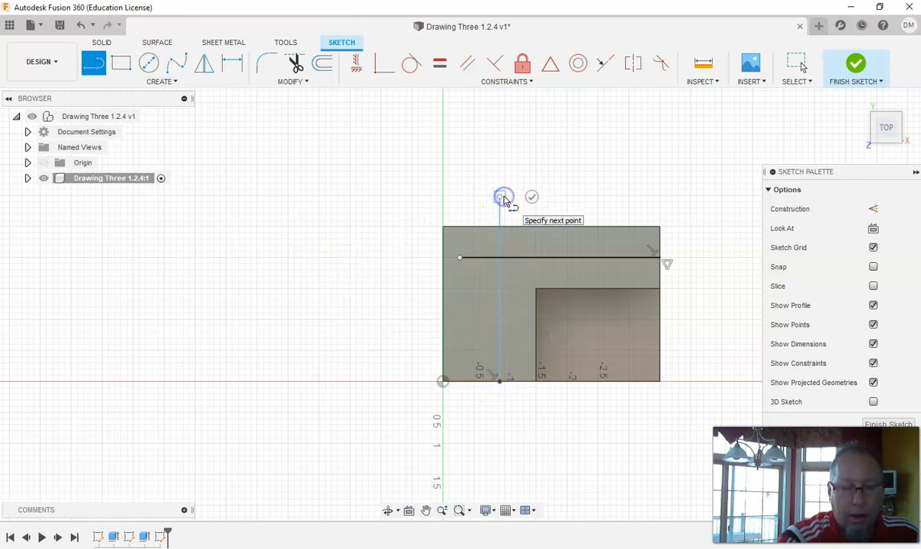
{"action": "left_click", "coordinate": [500, 198]}
{"action": "key", "text": "Escape"}
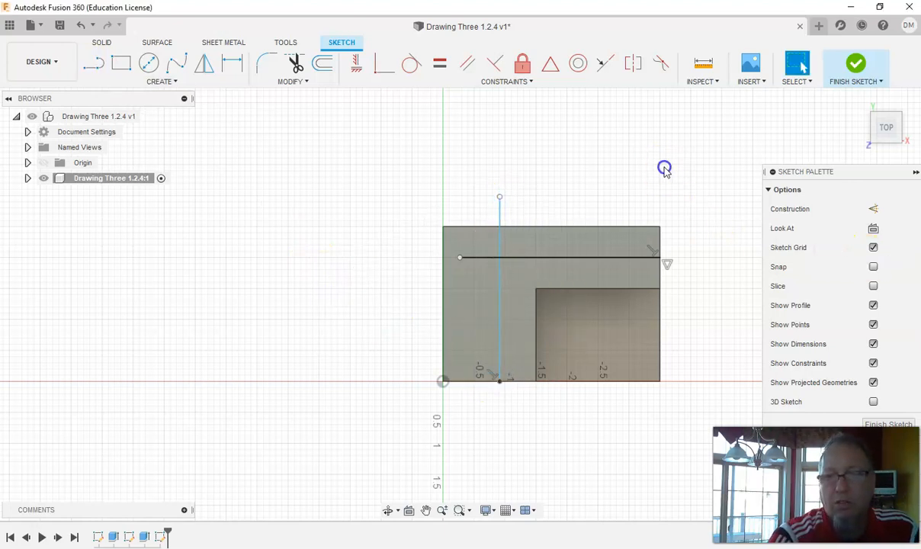
- Delete the midpoint and perpendicular constraints at the horizontal line's right end
{"action": "left_click", "coordinate": [655, 256]}
{"action": "left_click", "coordinate": [666, 263]}
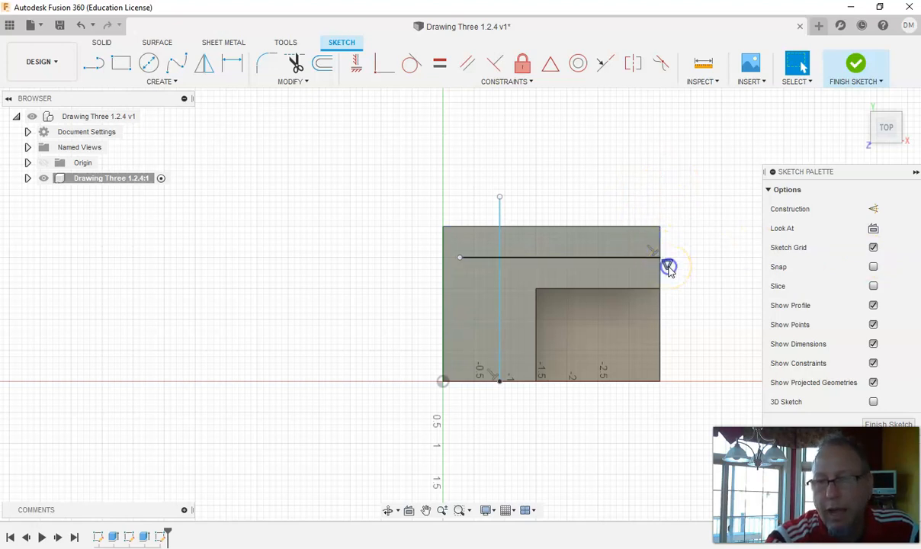
{"action": "right_click", "coordinate": [667, 266]}
{"action": "left_click", "coordinate": [634, 254]}
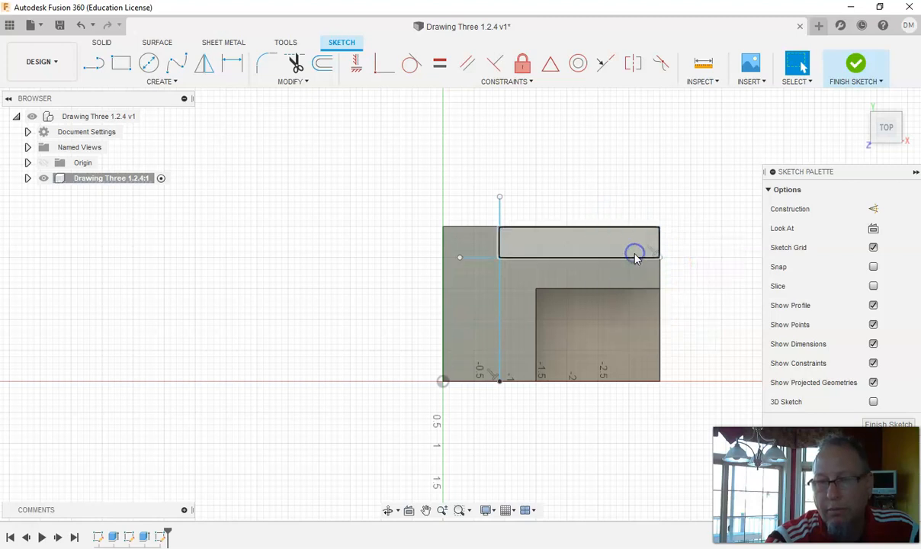
{"action": "left_click", "coordinate": [654, 250]}
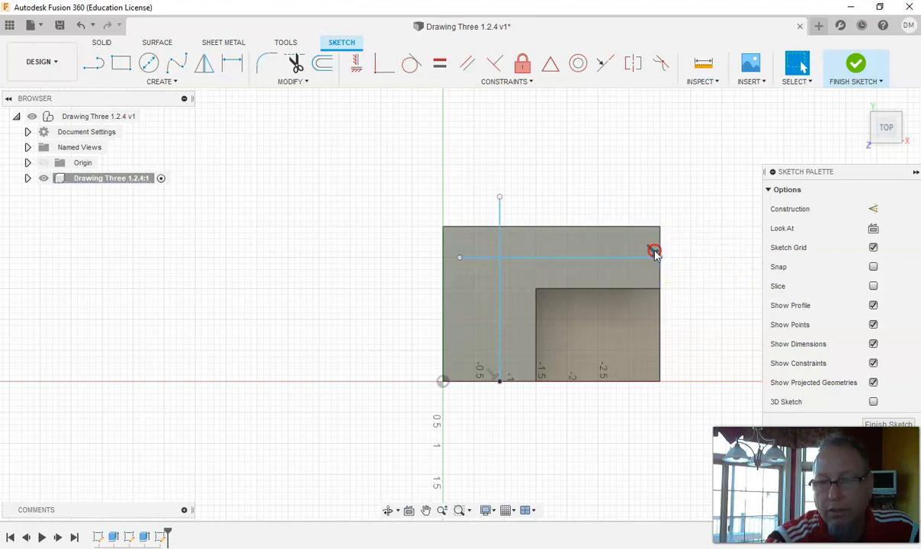
{"action": "right_click", "coordinate": [654, 252]}
{"action": "left_click", "coordinate": [621, 231]}
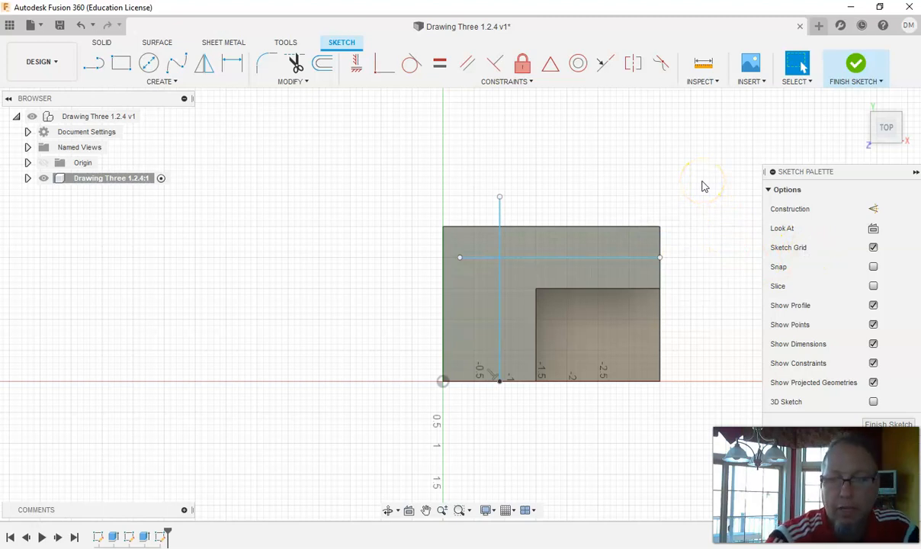
- Dimension the horizontal line 0.50 in from the pocket's back edge and the vertical line 0.5 in from its left edge
{"action": "left_click", "coordinate": [231, 62]}
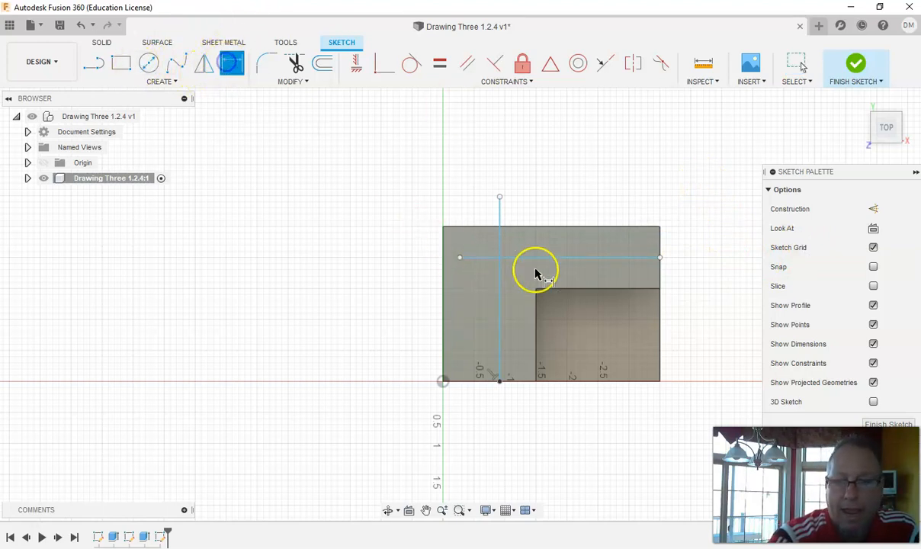
{"action": "left_click", "coordinate": [633, 289]}
{"action": "left_click", "coordinate": [634, 258]}
{"action": "left_click", "coordinate": [701, 263]}
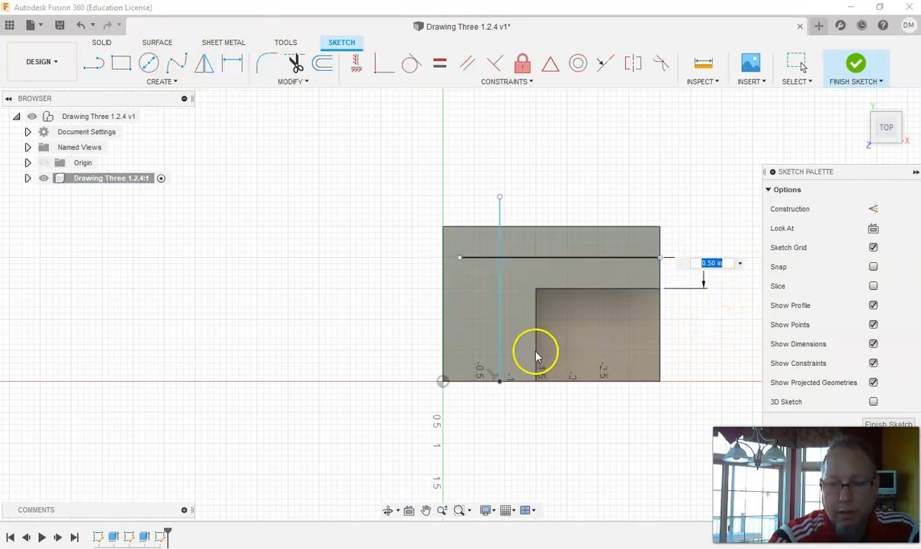
{"action": "left_click", "coordinate": [233, 69]}
{"action": "left_click", "coordinate": [536, 328]}
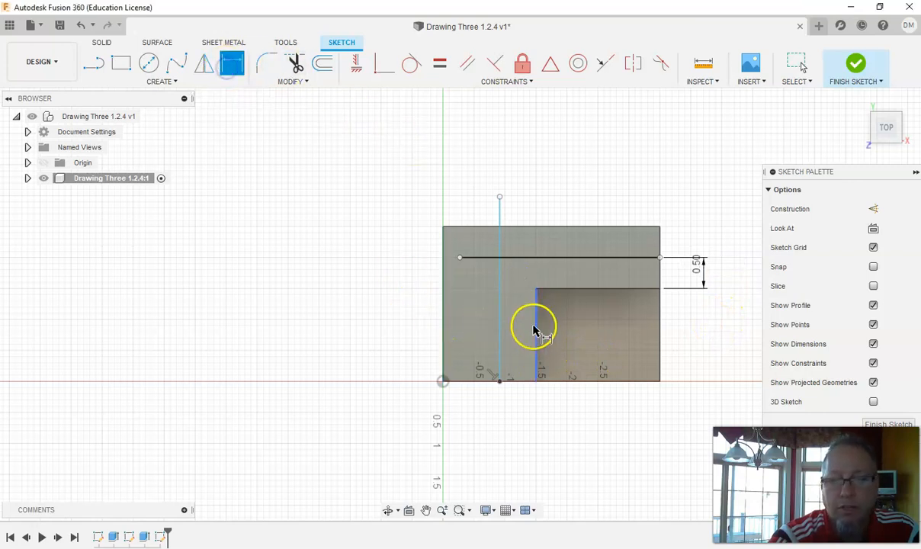
{"action": "left_click", "coordinate": [499, 340]}
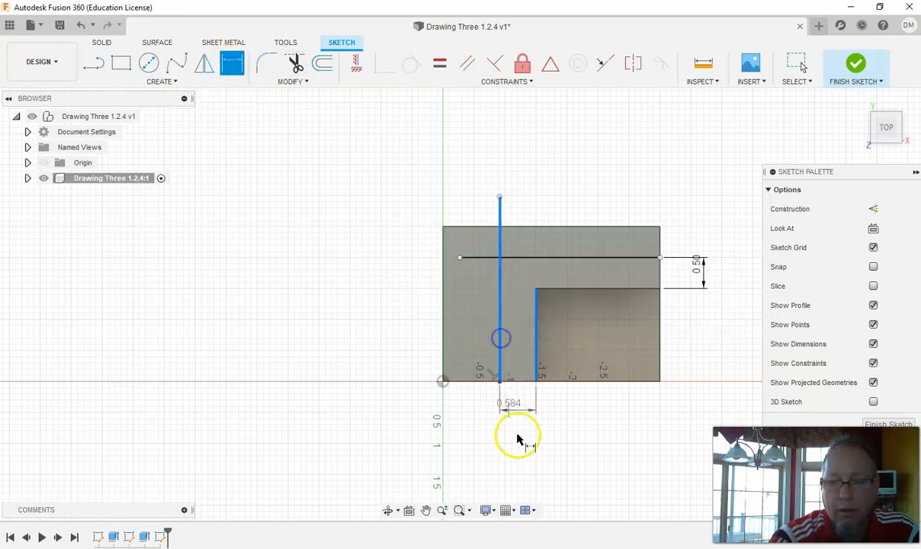
{"action": "left_click", "coordinate": [523, 433]}
{"action": "type", "text": "0.5"}
{"action": "key", "text": "Return"}
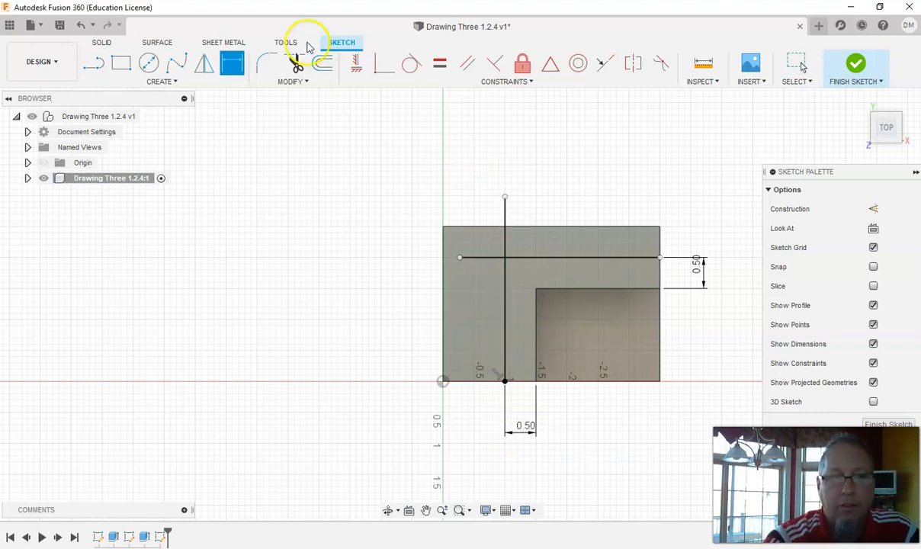
- Trim the overhanging ends of both sketch lines where they cross so they form a clean corner
{"action": "left_click", "coordinate": [294, 63]}
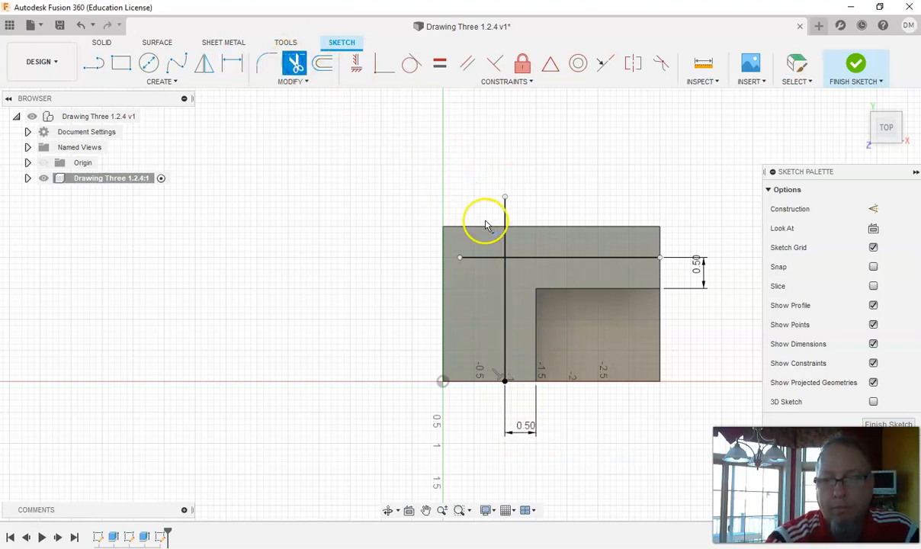
{"action": "left_click", "coordinate": [508, 239]}
{"action": "left_click", "coordinate": [487, 257]}
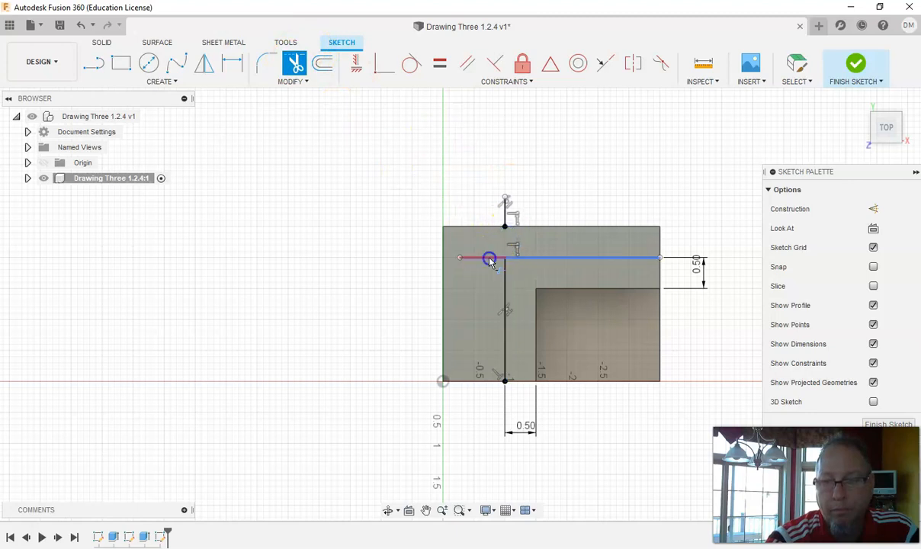
{"action": "left_click", "coordinate": [505, 210]}
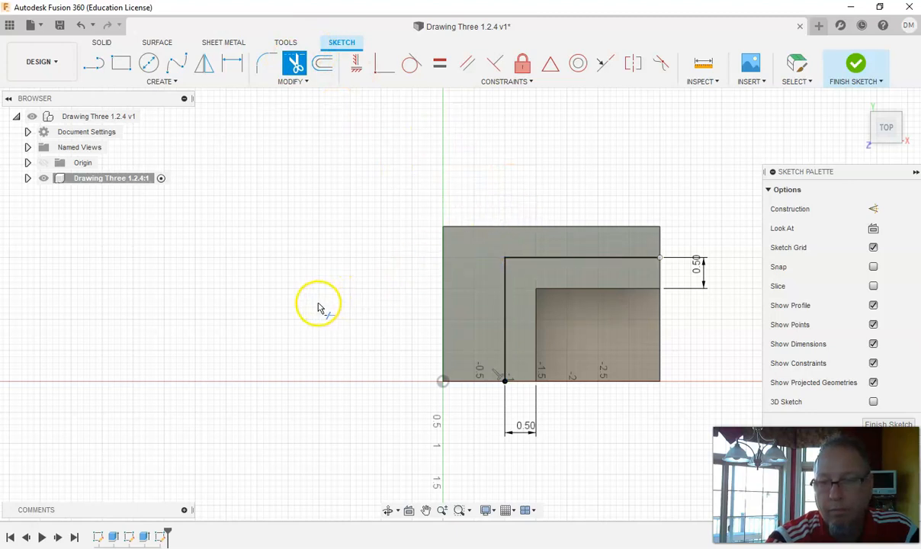
- Draw lines along the front, pocket and right edges to close the L-shaped profile, and finish the sketch
{"action": "left_click", "coordinate": [97, 72]}
{"action": "left_click", "coordinate": [507, 379]}
{"action": "left_click", "coordinate": [537, 379]}
{"action": "left_click", "coordinate": [537, 289]}
{"action": "left_click", "coordinate": [538, 382]}
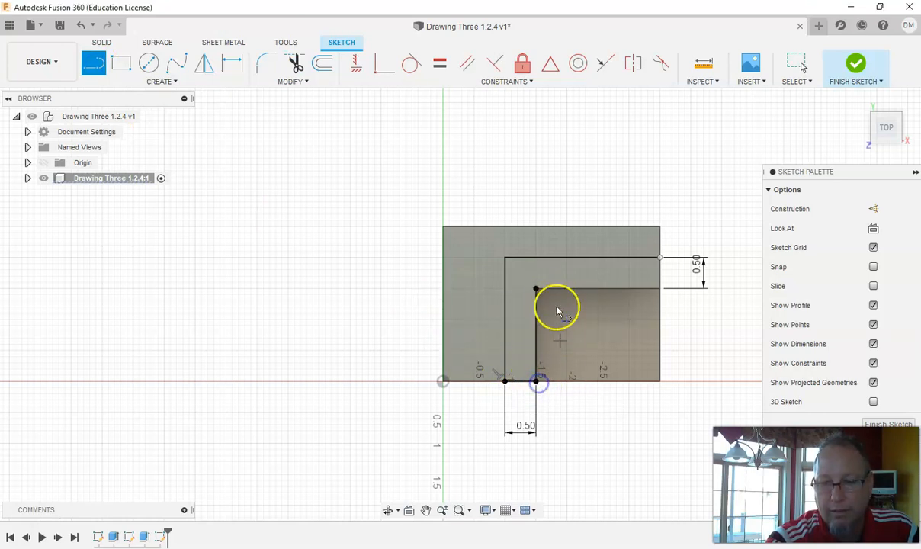
{"action": "left_click", "coordinate": [536, 289]}
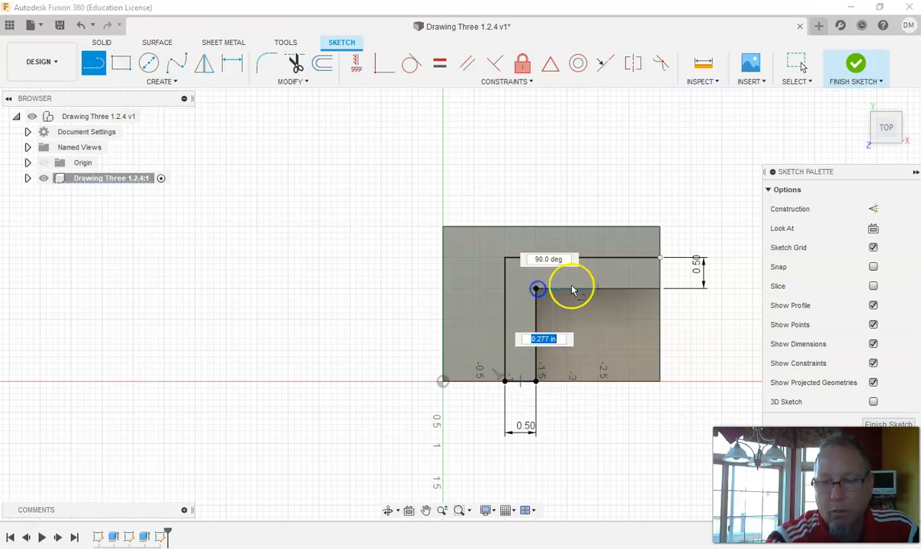
{"action": "left_click", "coordinate": [660, 288]}
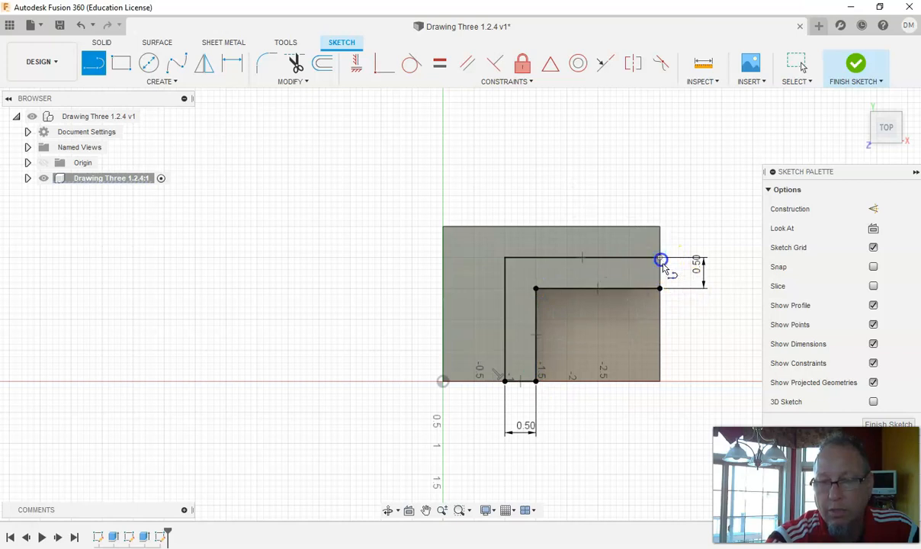
{"action": "scroll", "coordinate": [609, 345], "scroll_direction": "up", "scroll_amount": 4}
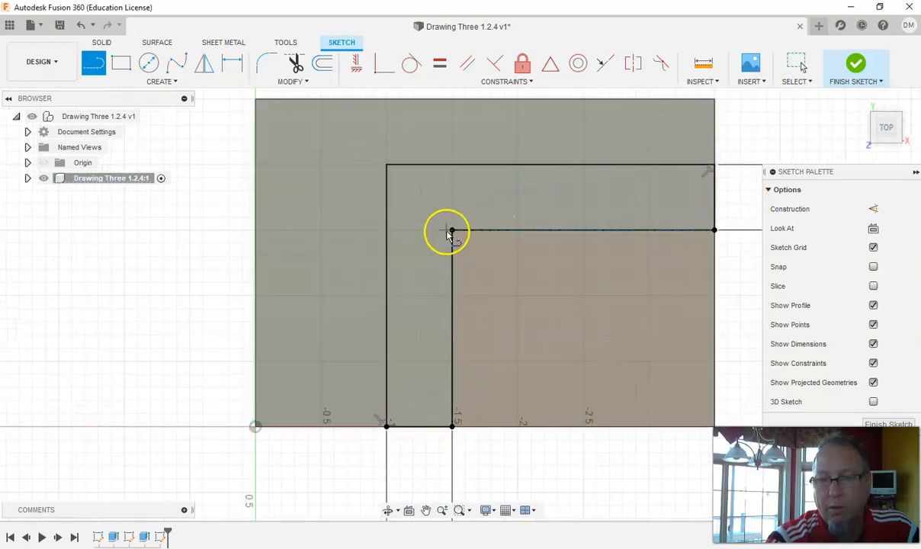
{"action": "scroll", "coordinate": [626, 251], "scroll_direction": "down", "scroll_amount": 2}
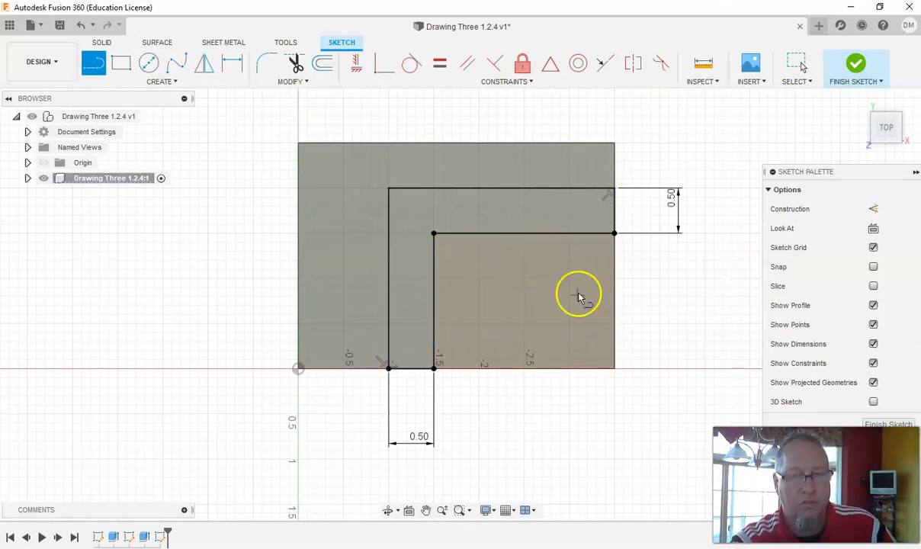
{"action": "left_click", "coordinate": [856, 66]}
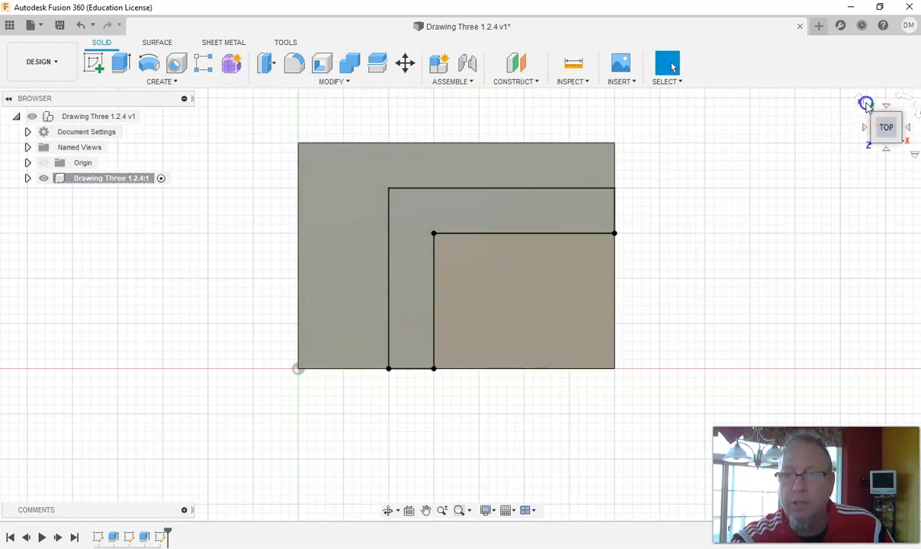
- Extrude the L-shaped profile 0.50 in downward as a cut to form the upper step around the pocket
{"action": "left_click", "coordinate": [859, 103]}
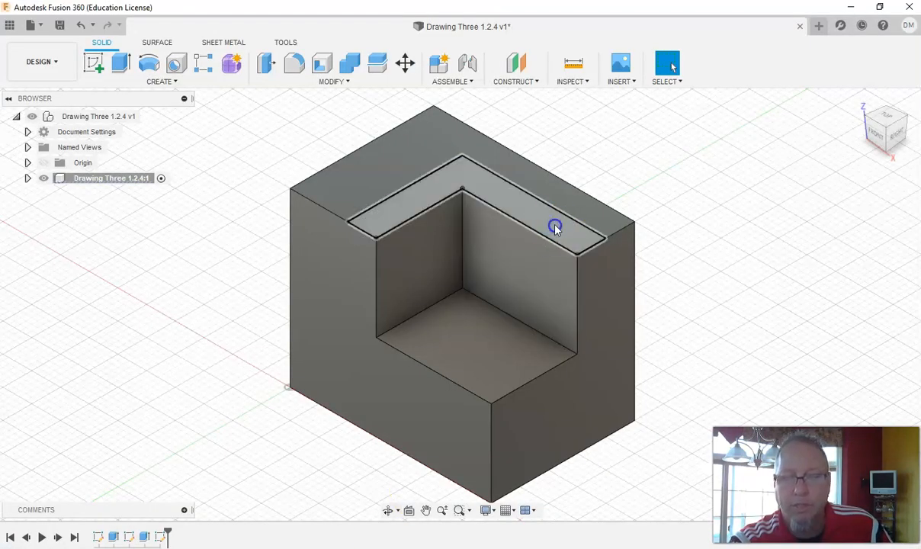
{"action": "left_click", "coordinate": [555, 227]}
{"action": "left_click", "coordinate": [120, 62]}
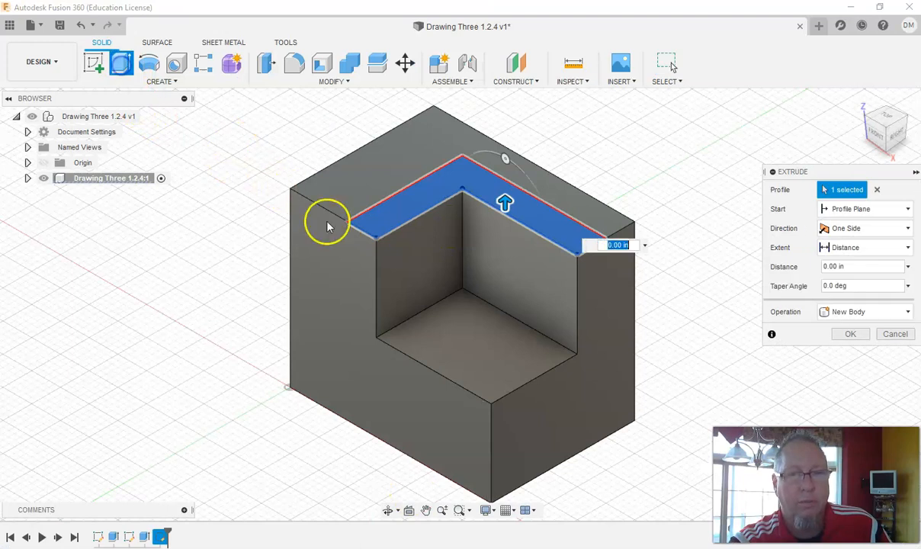
{"action": "left_click_drag", "start_coordinate": [503, 204], "coordinate": [505, 231]}
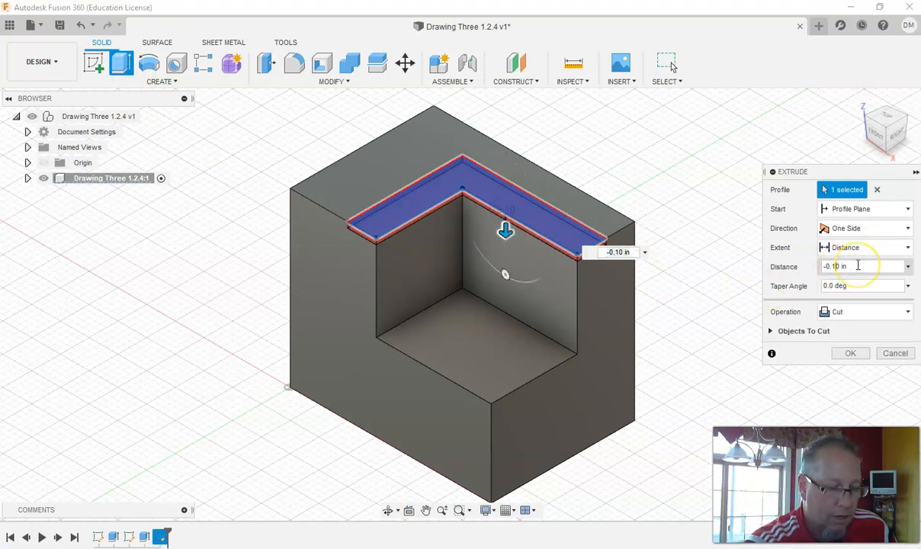
{"action": "key", "text": "BackSpace"}
{"action": "type", "text": "5"}
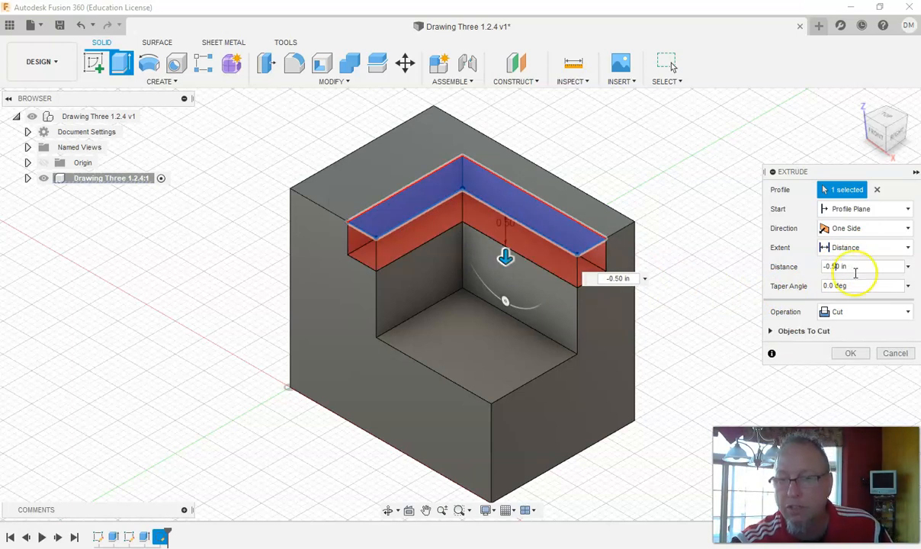
{"action": "left_click", "coordinate": [850, 353]}
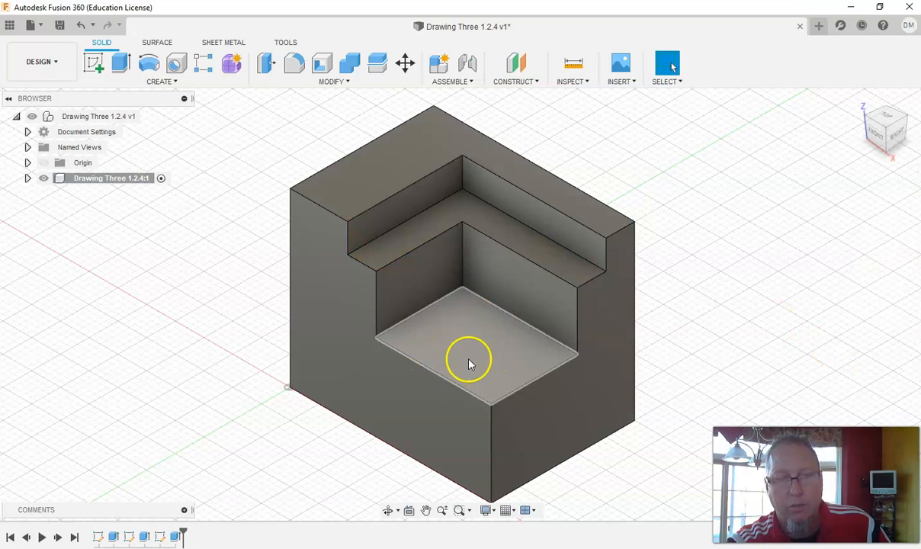
- Check the hole in the Word drawing, return to Fusion 360, and sketch a 1.0 in diameter circle on the pocket floor
{"action": "key", "text": "alt+Tab"}
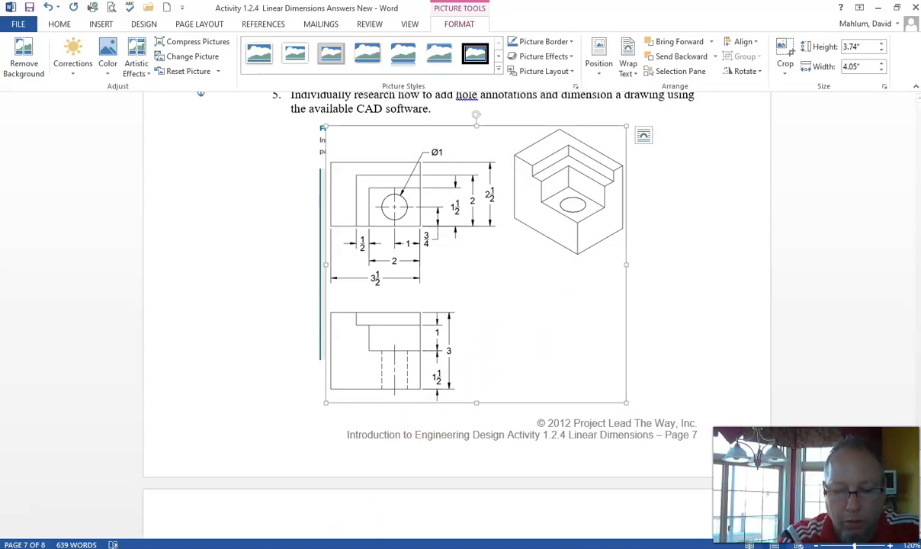
{"action": "key", "text": "alt+Tab"}
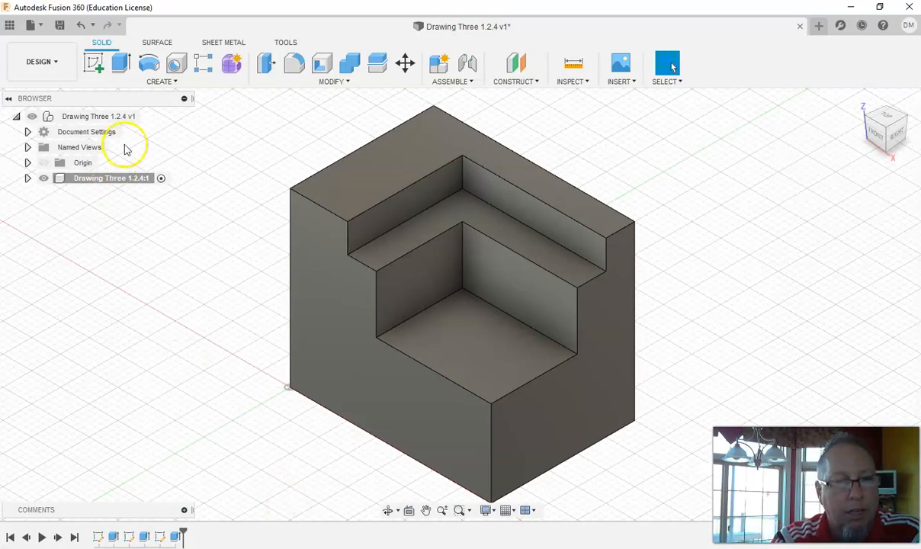
{"action": "left_click", "coordinate": [503, 366]}
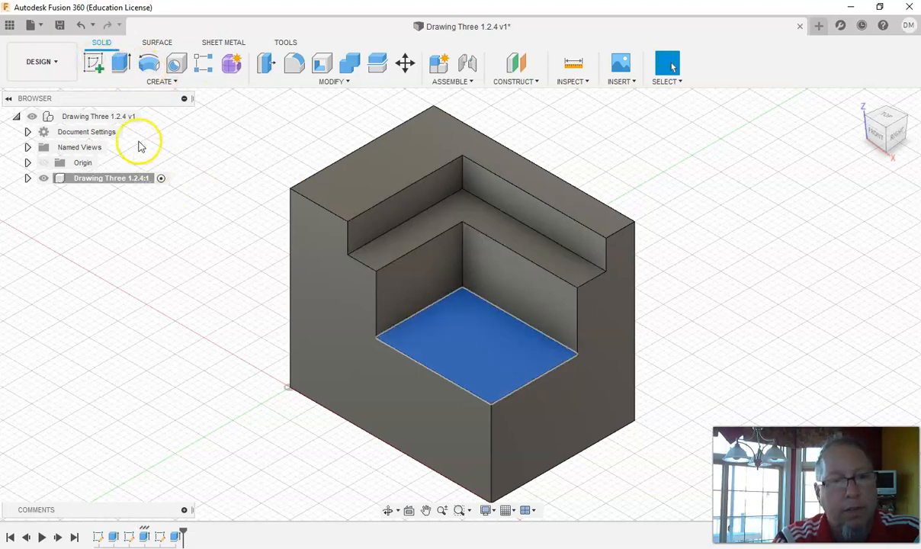
{"action": "left_click", "coordinate": [94, 67]}
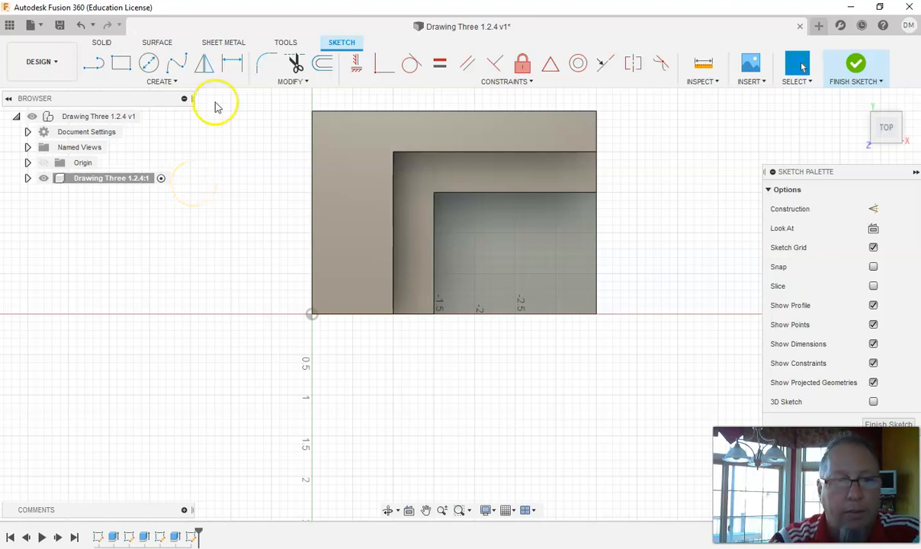
{"action": "left_click", "coordinate": [148, 62]}
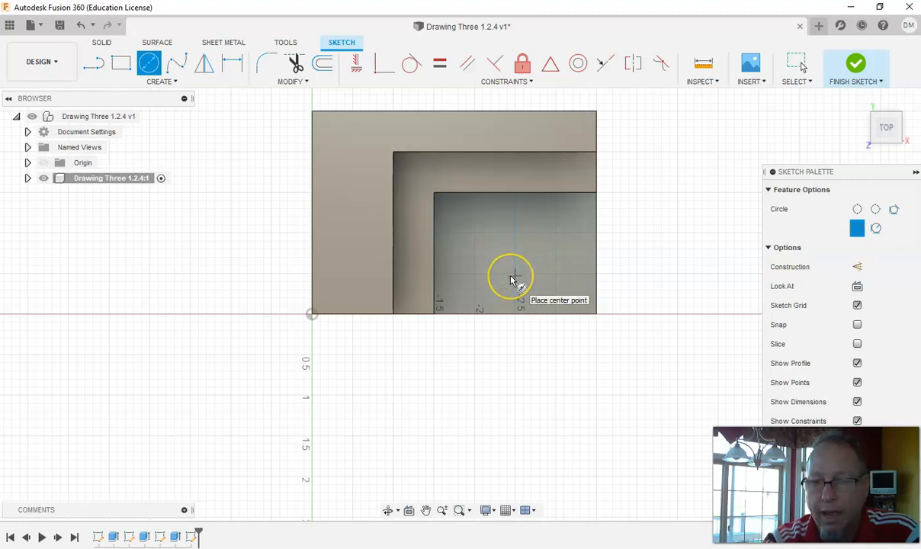
{"action": "scroll", "coordinate": [511, 280], "scroll_direction": "up", "scroll_amount": 4}
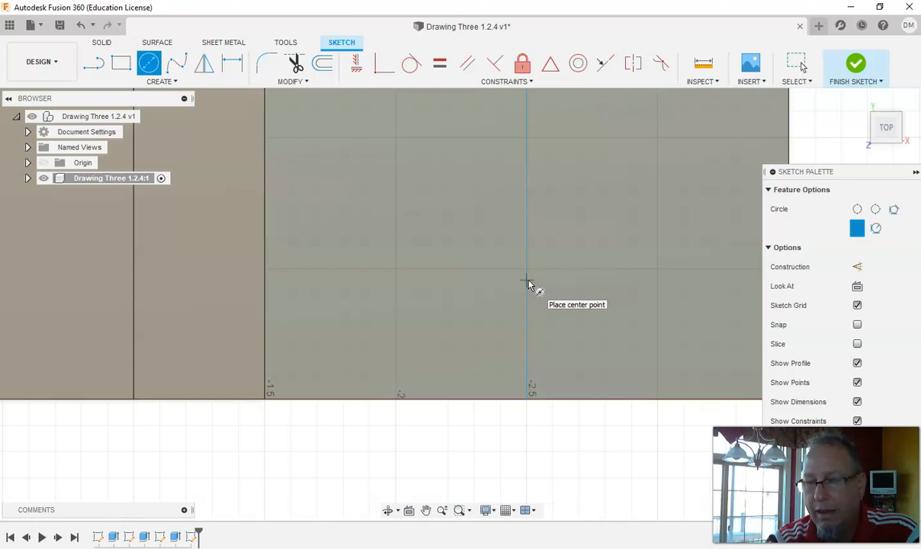
{"action": "left_click", "coordinate": [528, 201]}
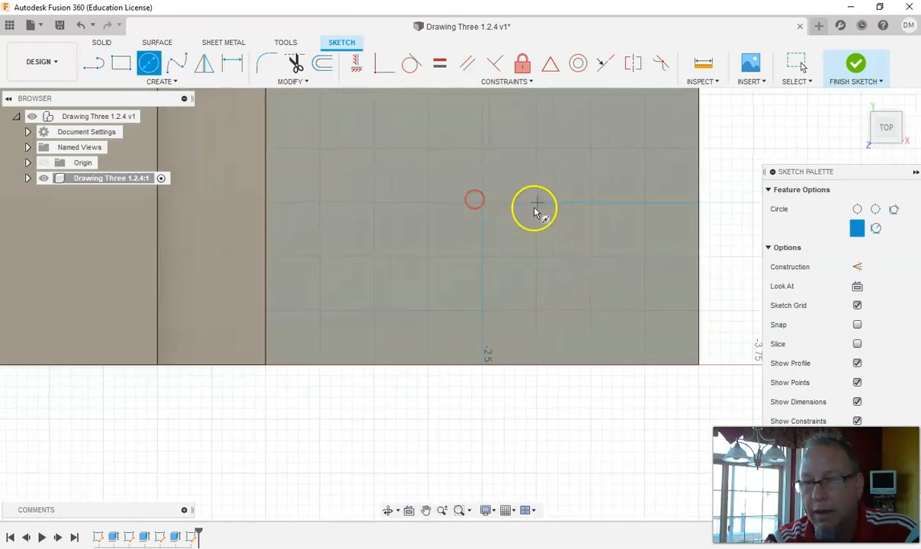
{"action": "left_click", "coordinate": [481, 204]}
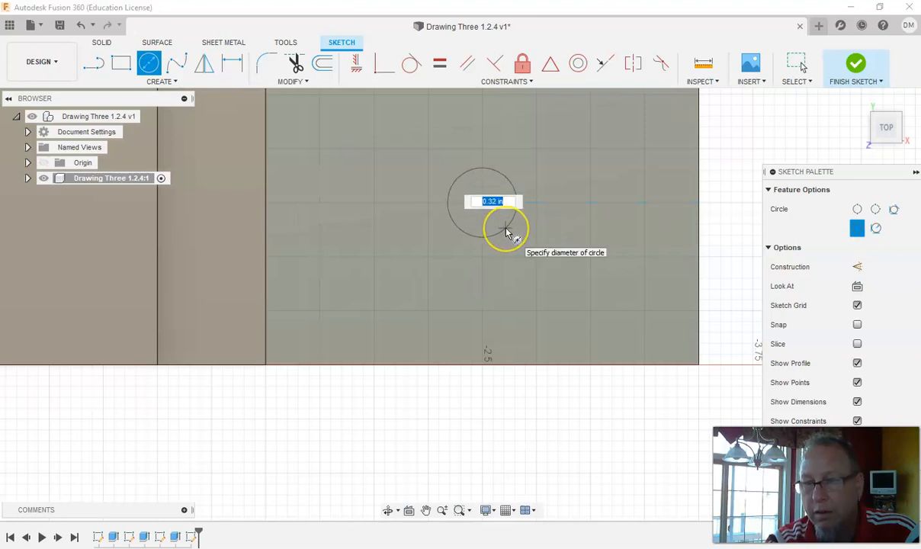
{"action": "type", "text": "1.0"}
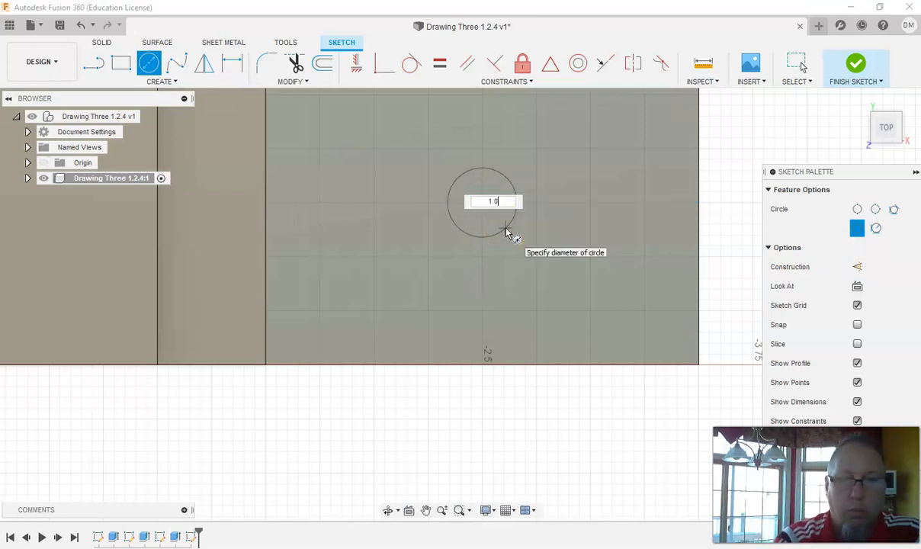
{"action": "key", "text": "Return"}
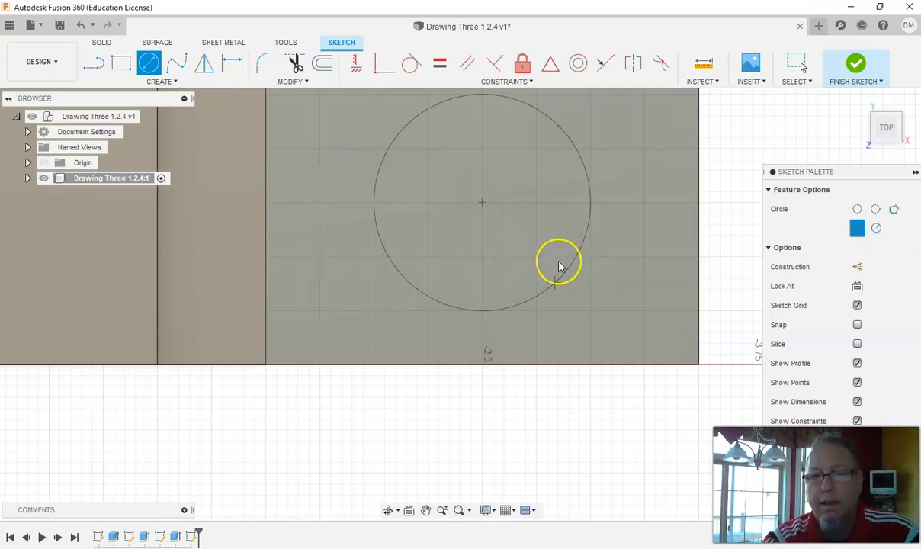
{"action": "key", "text": "Escape"}
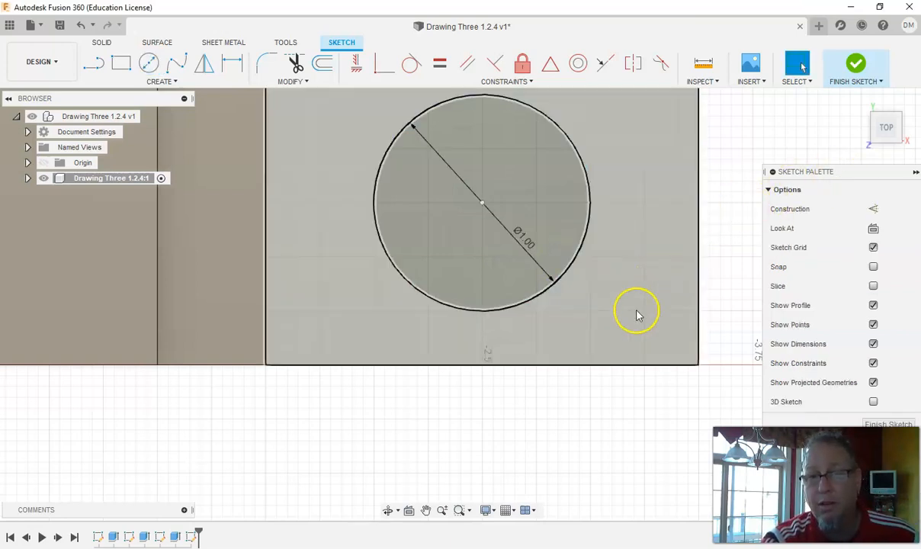
- Dimension the circle's center 1.00 in horizontally from the pocket floor's right edge
{"action": "scroll", "coordinate": [639, 315], "scroll_direction": "down", "scroll_amount": 5}
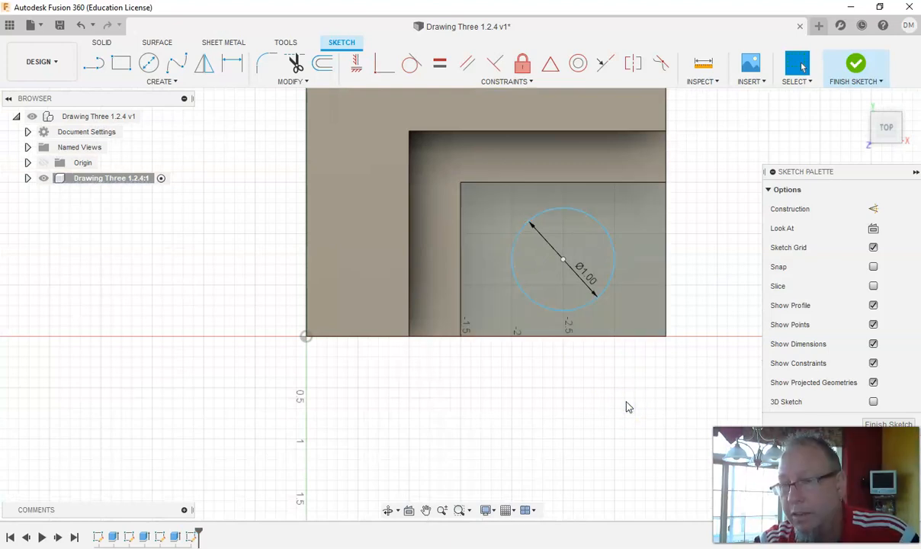
{"action": "left_click", "coordinate": [345, 212]}
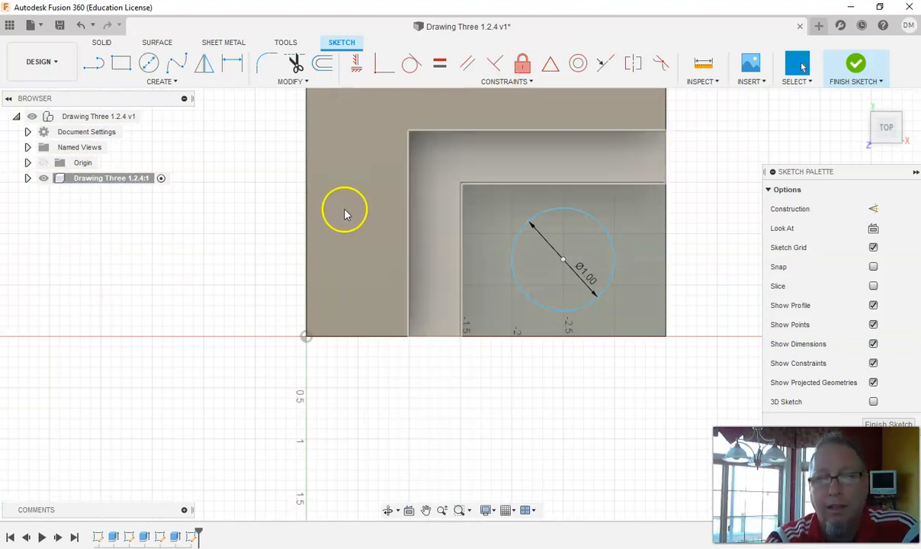
{"action": "left_click", "coordinate": [233, 63]}
{"action": "left_click", "coordinate": [448, 190]}
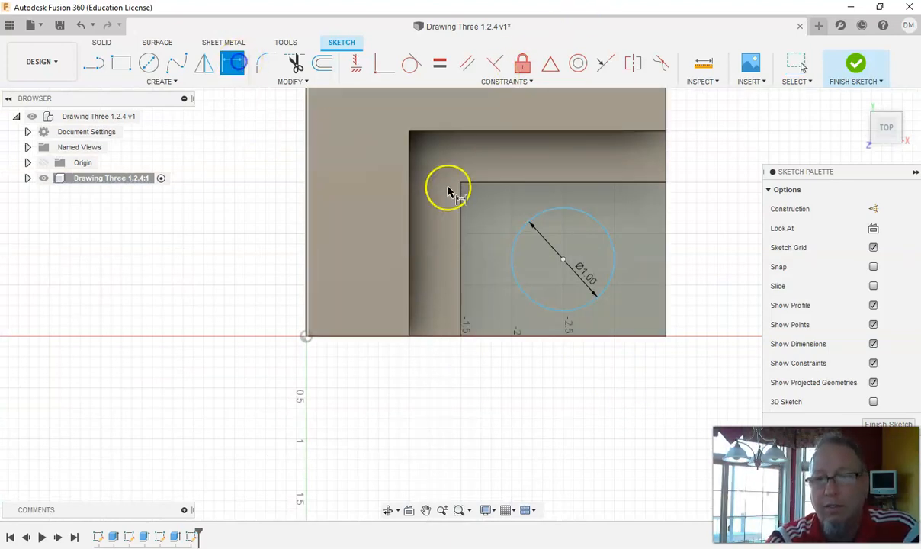
{"action": "left_click", "coordinate": [666, 302]}
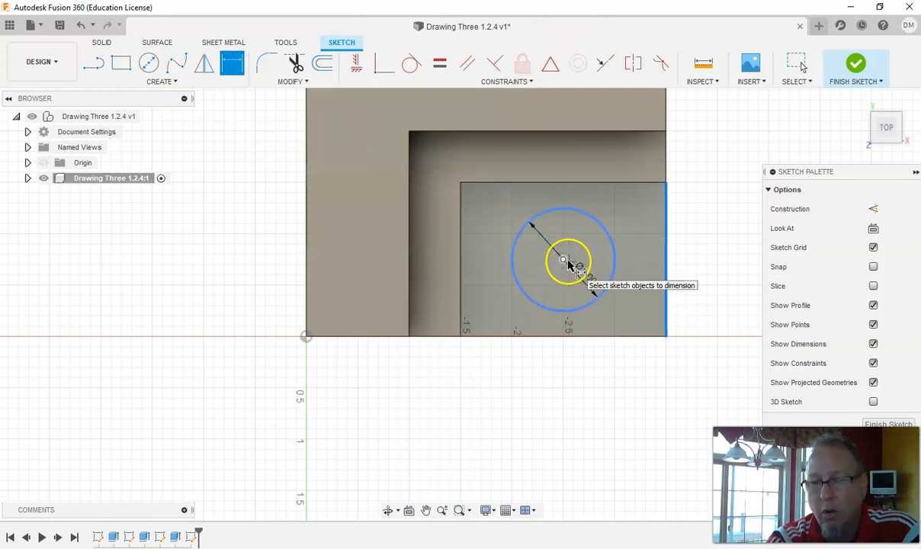
{"action": "left_click", "coordinate": [563, 260]}
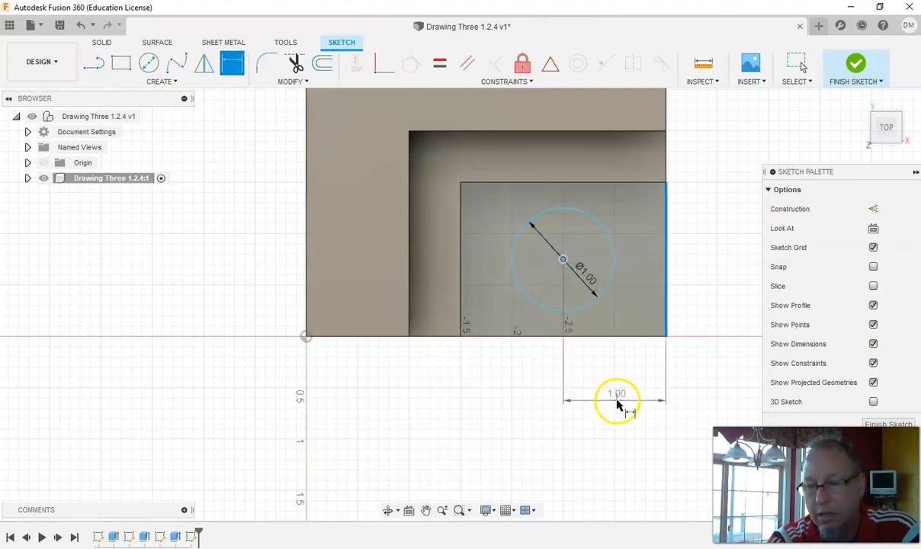
{"action": "left_click", "coordinate": [620, 400]}
{"action": "key", "text": "Return"}
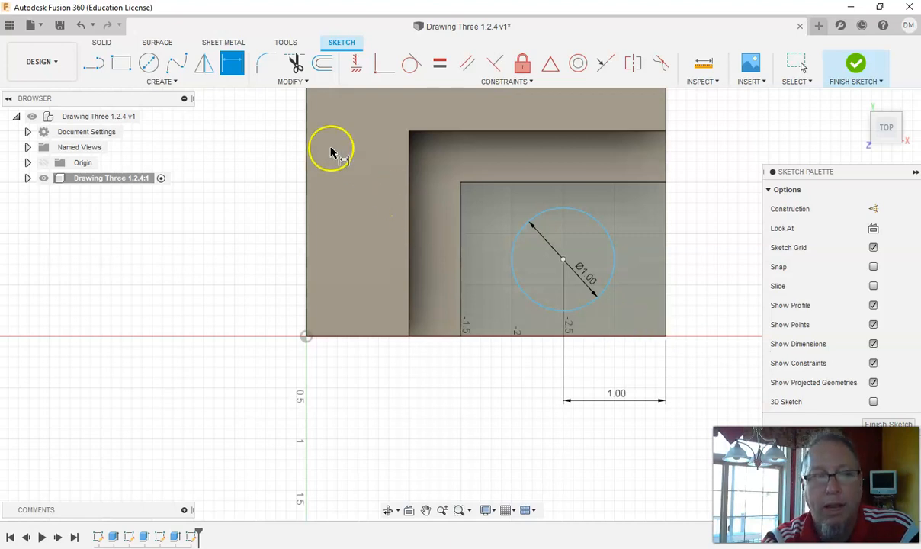
- Dimension the circle's center 0.75 in from the pocket floor's front edge and finish the sketch
{"action": "left_click", "coordinate": [638, 338]}
{"action": "left_click", "coordinate": [563, 260]}
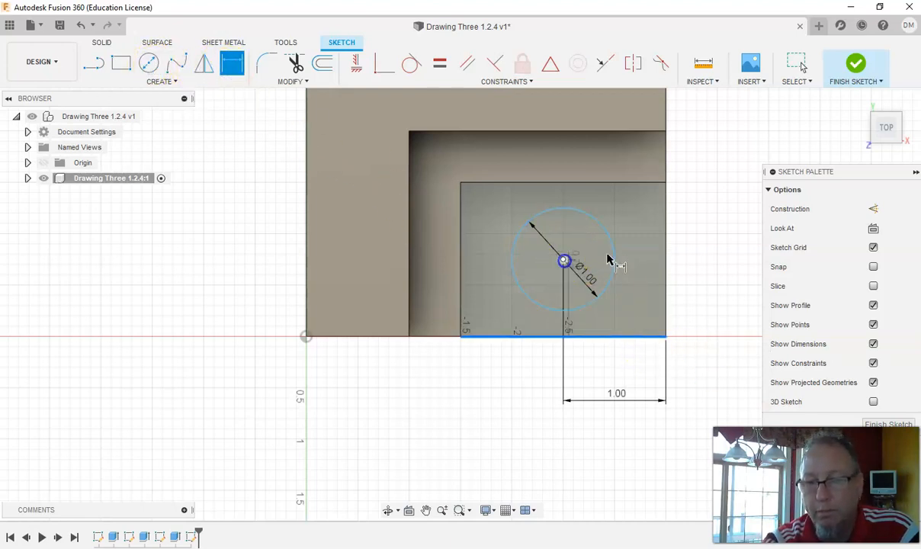
{"action": "left_click", "coordinate": [720, 295]}
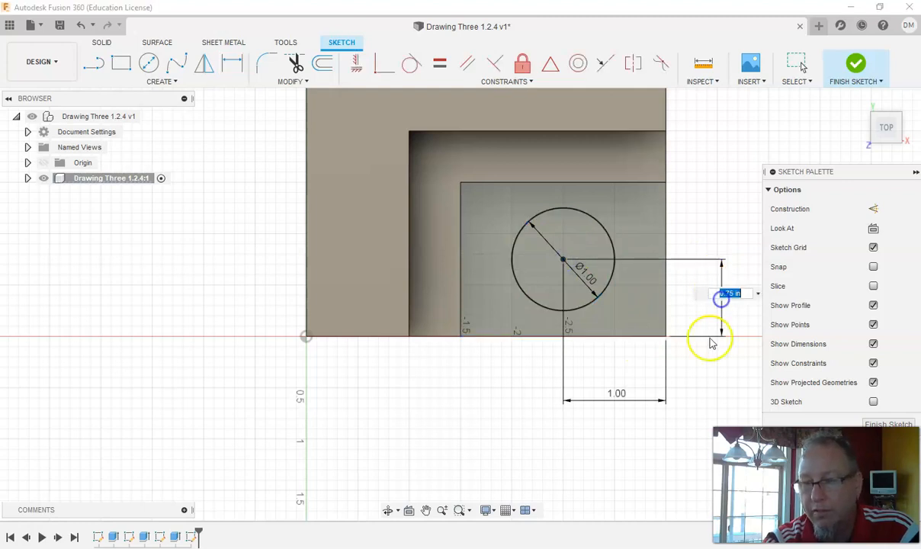
{"action": "key", "text": "Return"}
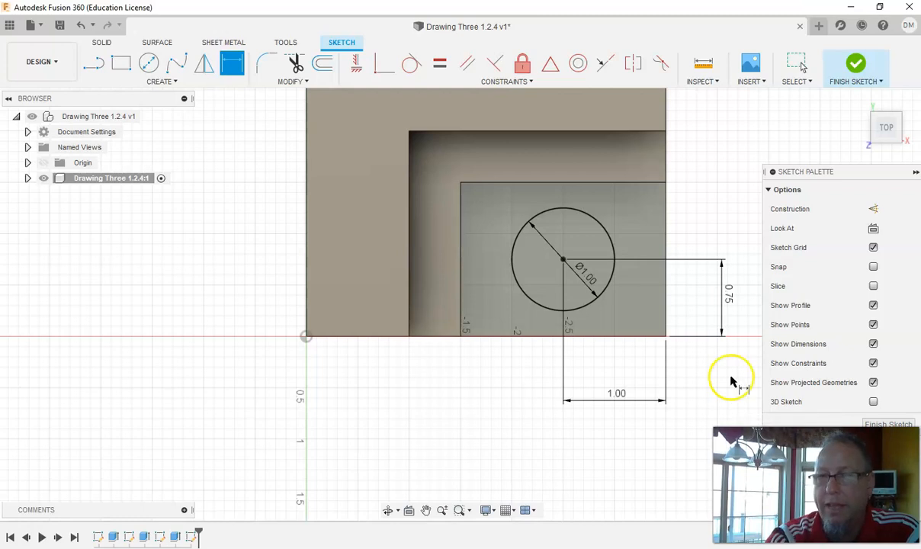
{"action": "left_click", "coordinate": [855, 67]}
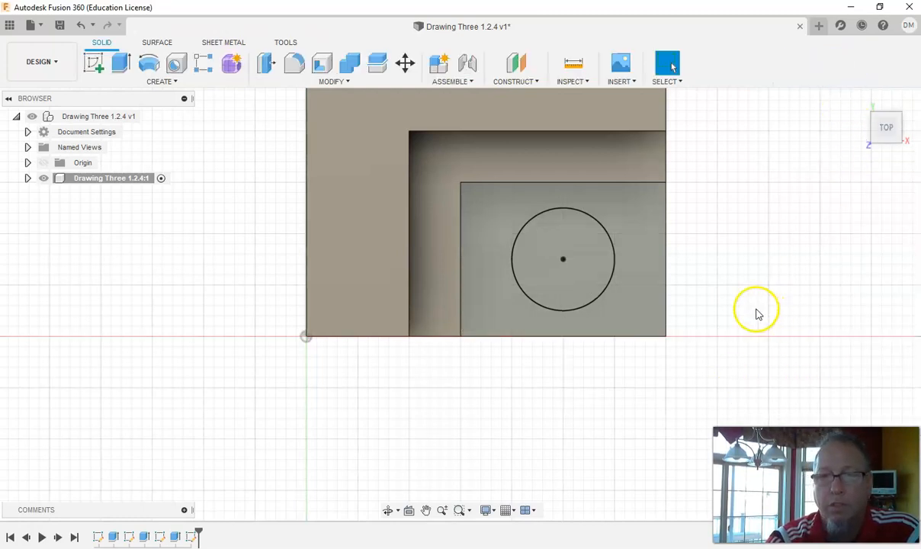
- Check the hole's depth in the Word drawing and extrude the circle downward in Fusion 360 as a cut with extent All
{"action": "left_click", "coordinate": [859, 101]}
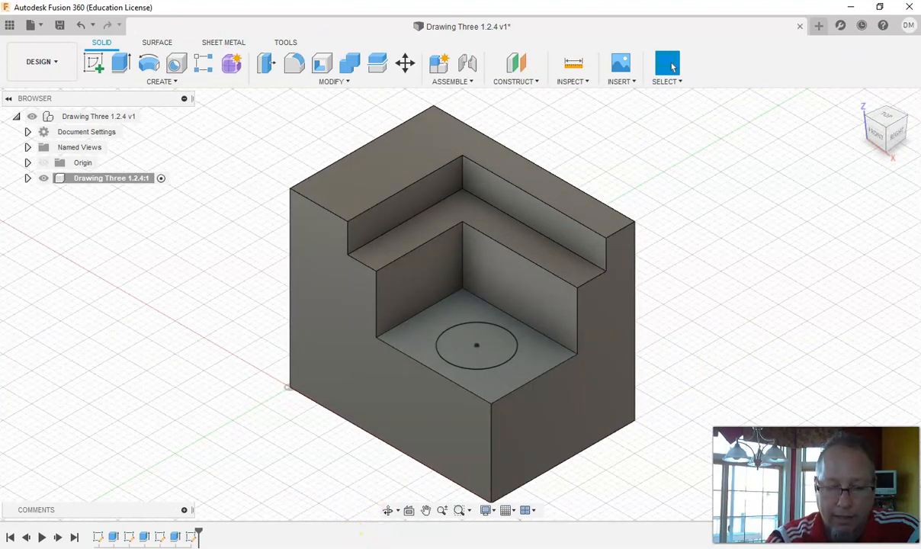
{"action": "left_click", "coordinate": [331, 548]}
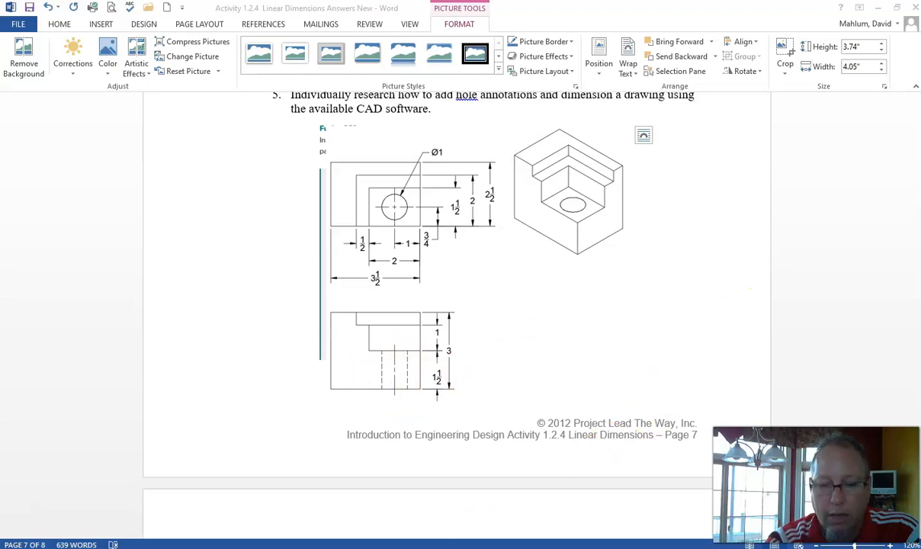
{"action": "key", "text": "alt+Tab"}
{"action": "left_click", "coordinate": [493, 364]}
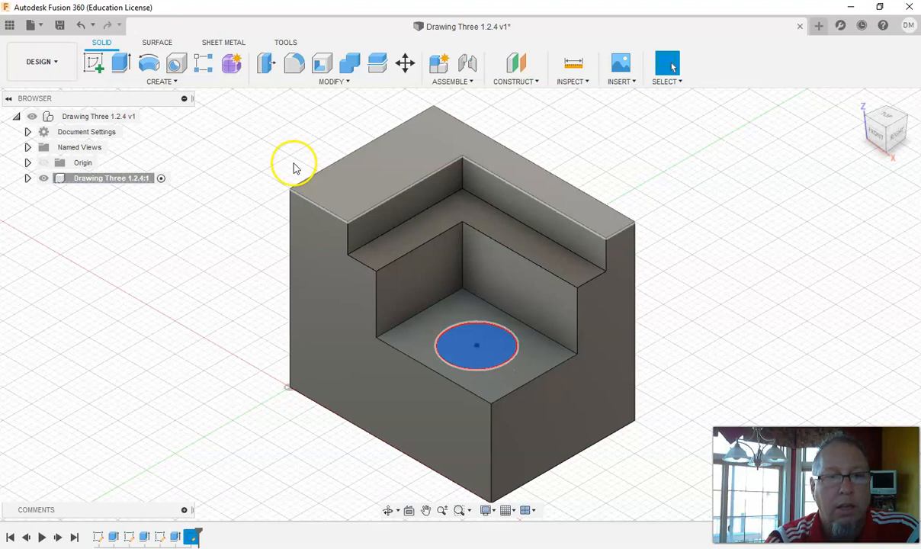
{"action": "left_click", "coordinate": [119, 62]}
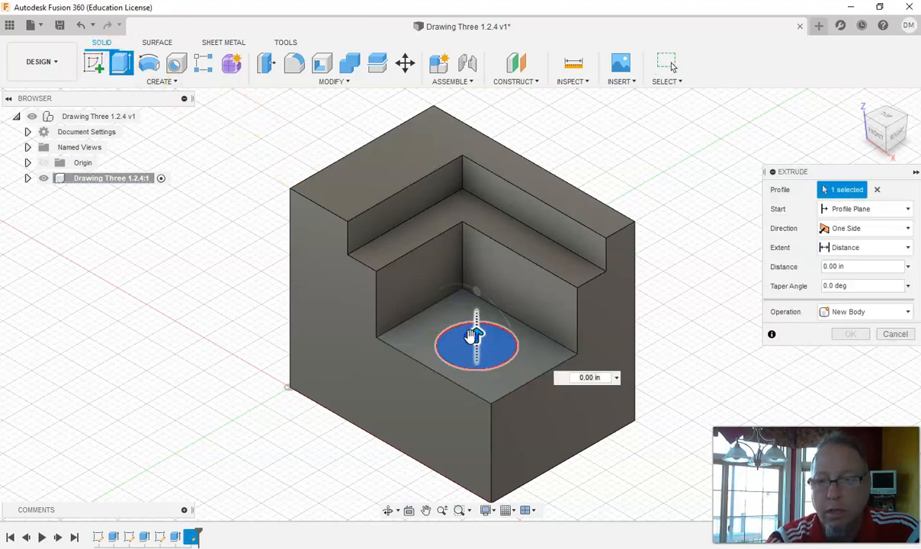
{"action": "left_click_drag", "start_coordinate": [477, 336], "coordinate": [477, 377]}
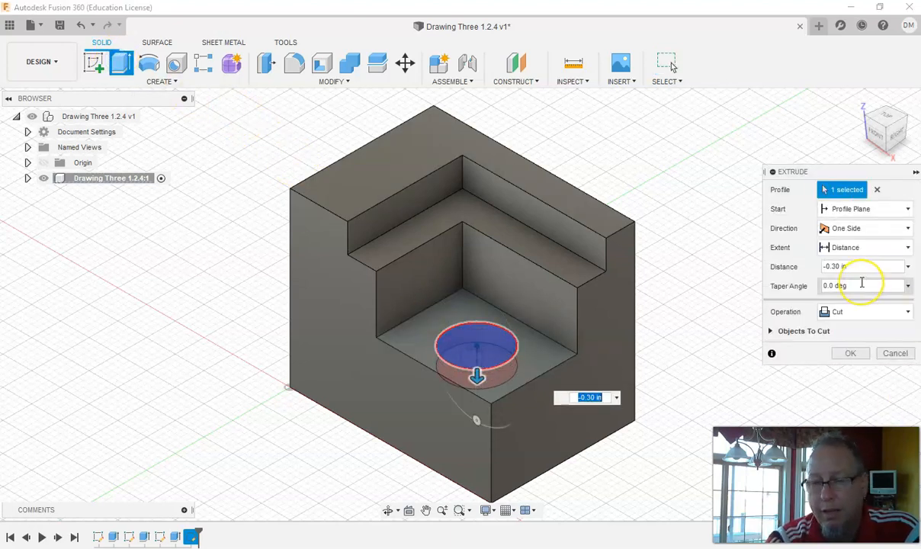
{"action": "left_click", "coordinate": [876, 248]}
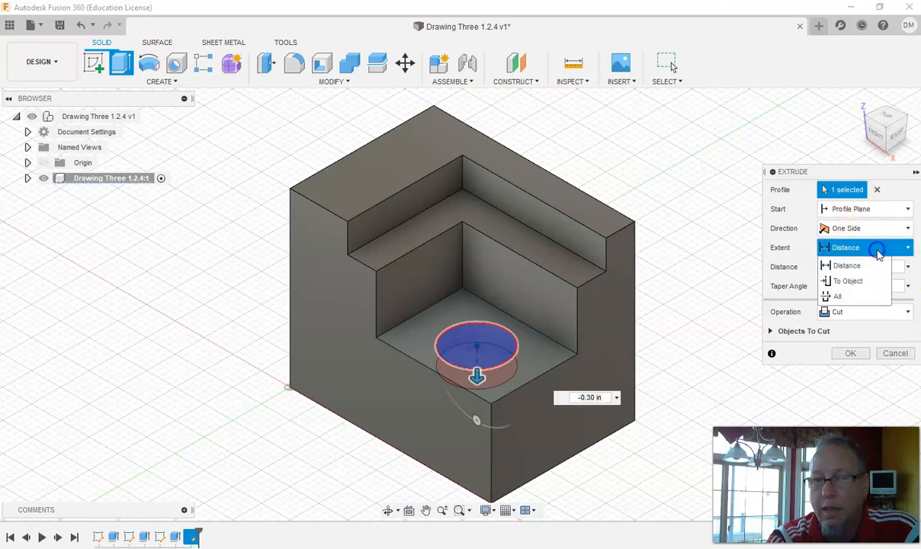
{"action": "left_click", "coordinate": [865, 297]}
{"action": "left_click", "coordinate": [851, 355]}
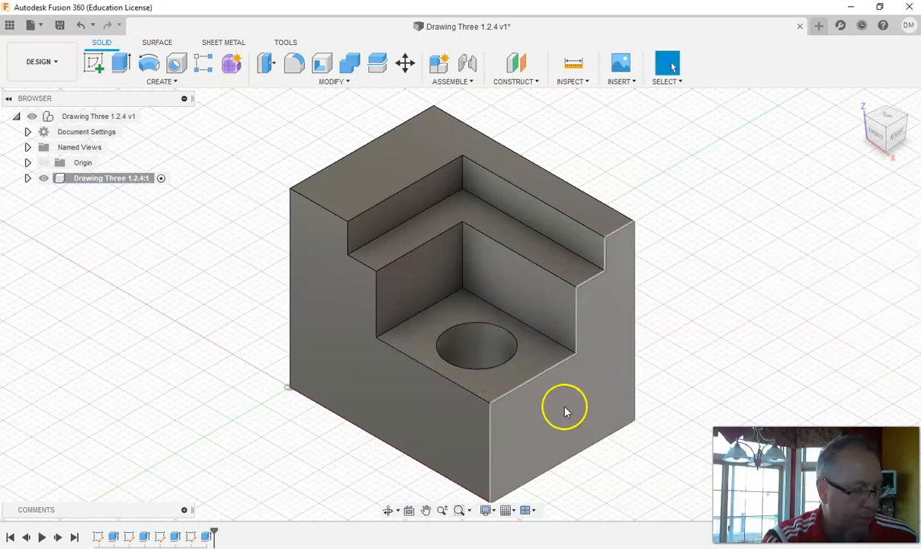
- Save the finished block as a new version with the description User Saved
{"action": "mouse_move", "coordinate": [582, 308]}
{"action": "middle_mouse_down", "text": "shift"}
{"action": "mouse_move", "coordinate": [596, 376]}
{"action": "mouse_move", "coordinate": [568, 307]}
{"action": "mouse_move", "coordinate": [565, 263]}
{"action": "mouse_move", "coordinate": [575, 299]}
{"action": "middle_mouse_up", "text": "shift"}
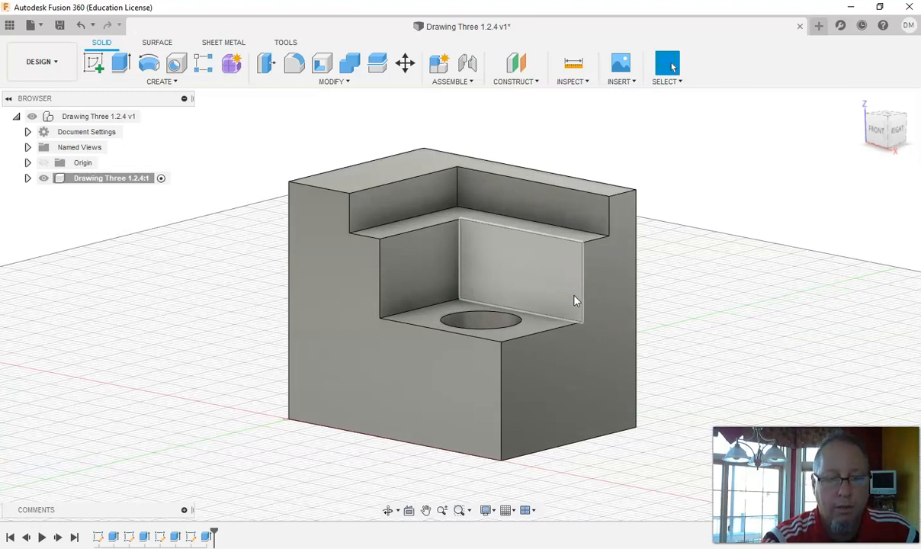
{"action": "left_click", "coordinate": [60, 25]}
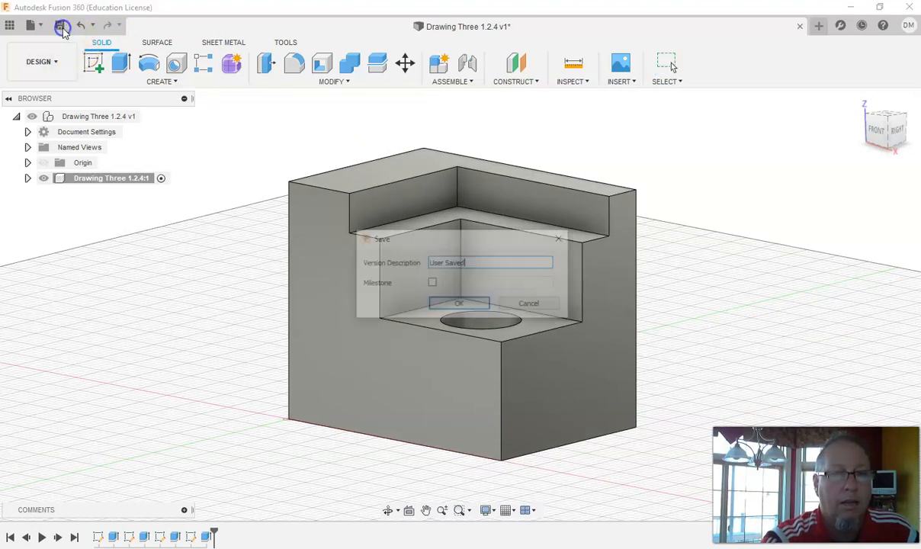
{"action": "left_click", "coordinate": [457, 304]}
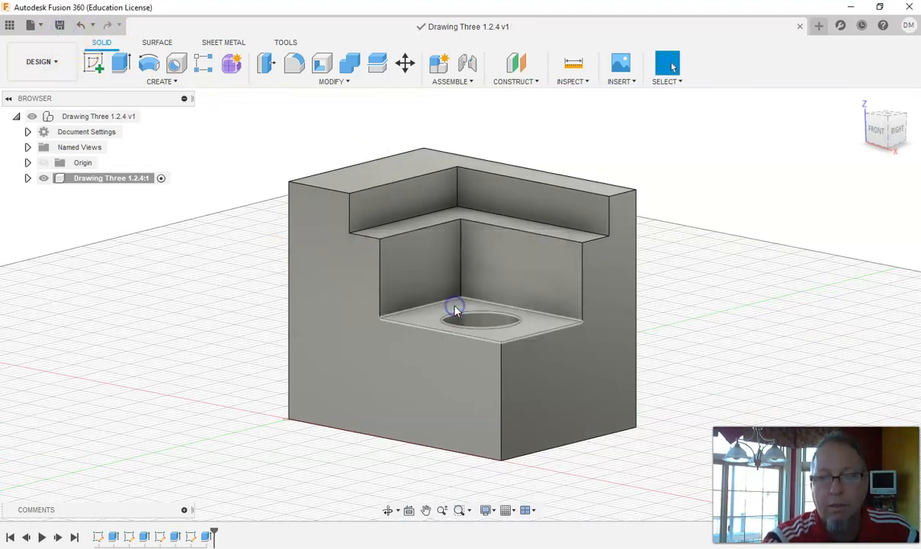
- Create a new drawing from the full assembly design using the PLTW TITLE BLOCK template
{"action": "left_click", "coordinate": [31, 25]}
{"action": "mouse_move", "coordinate": [56, 90]}
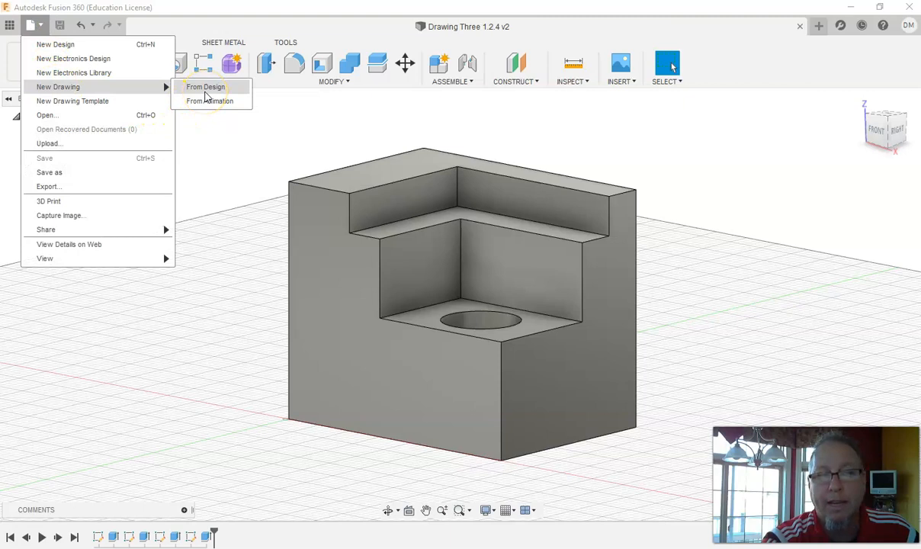
{"action": "left_click", "coordinate": [204, 90]}
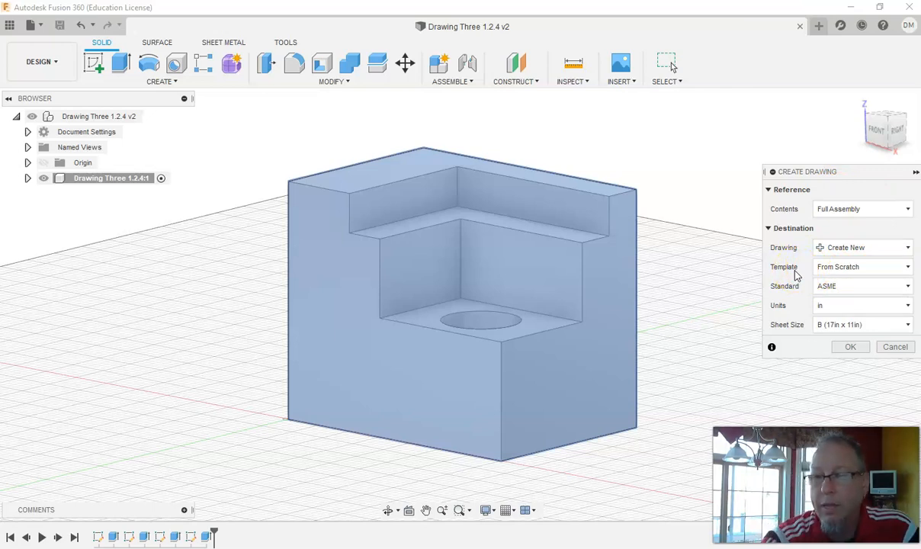
{"action": "left_click", "coordinate": [843, 268]}
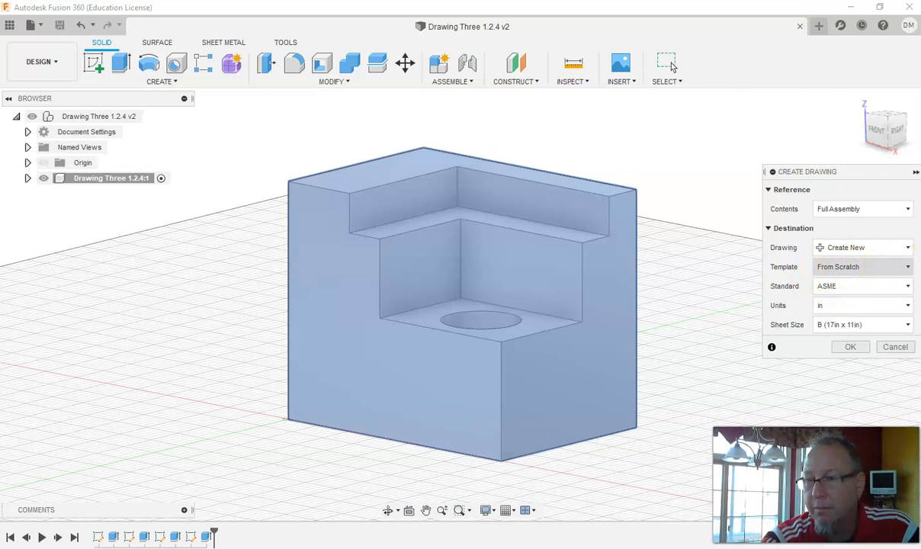
{"action": "left_click", "coordinate": [897, 268]}
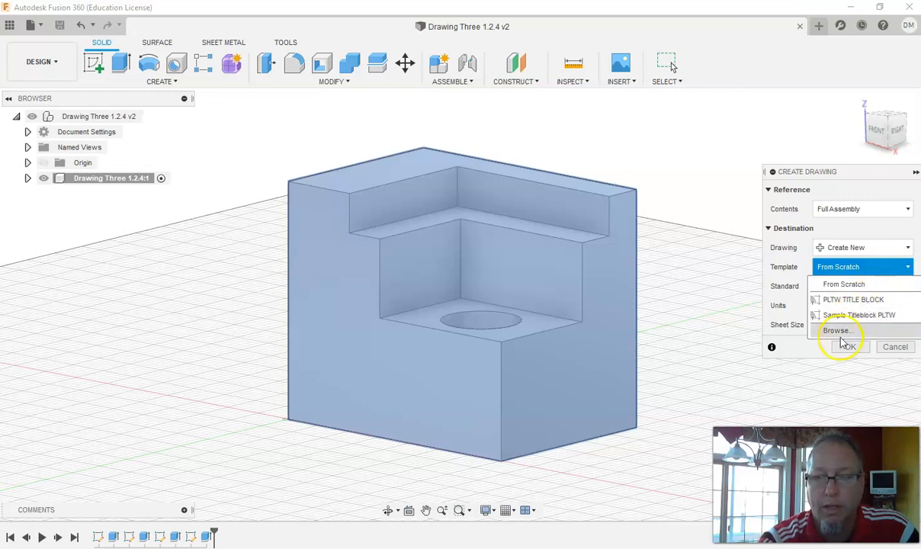
{"action": "left_click", "coordinate": [854, 299]}
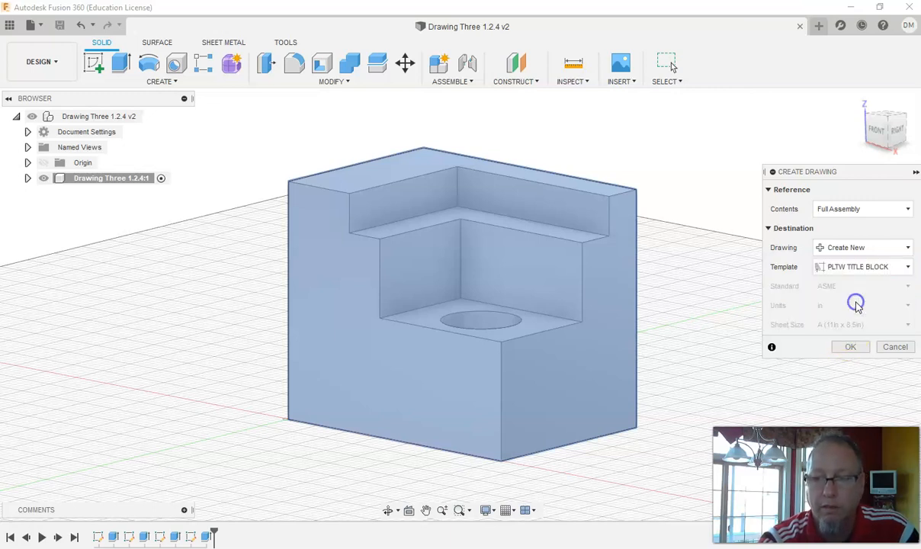
{"action": "left_click", "coordinate": [850, 349]}
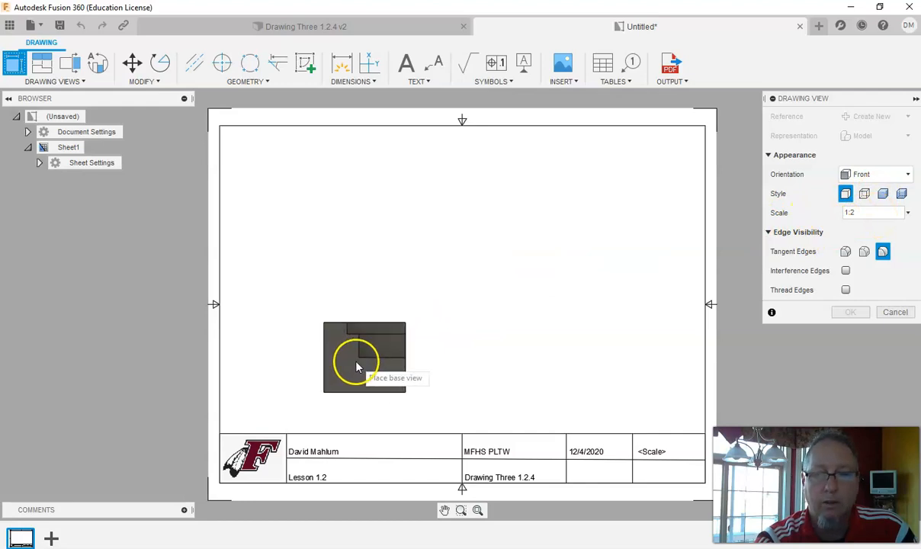
- Place a Front base view at 1:2 scale in the sheet's lower-left area, showing visible and hidden edges
{"action": "left_click", "coordinate": [865, 195]}
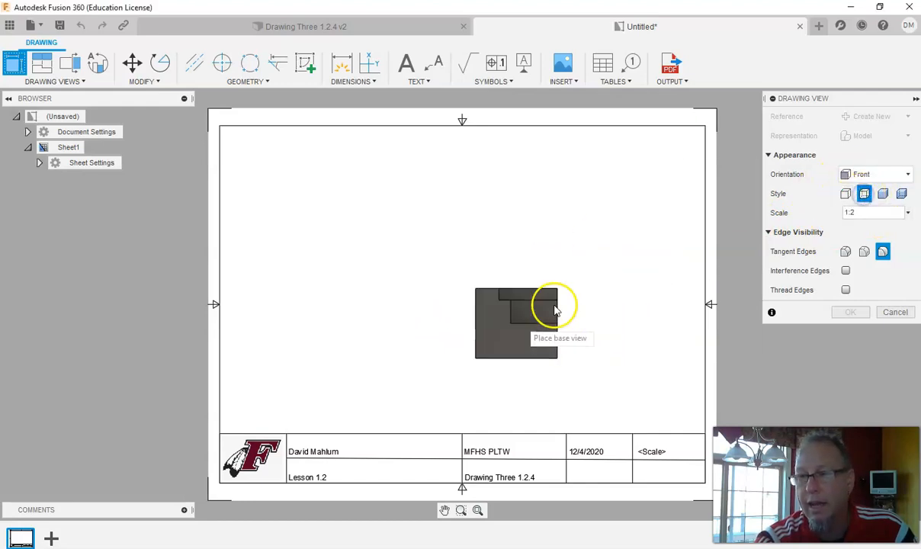
{"action": "left_click", "coordinate": [369, 375]}
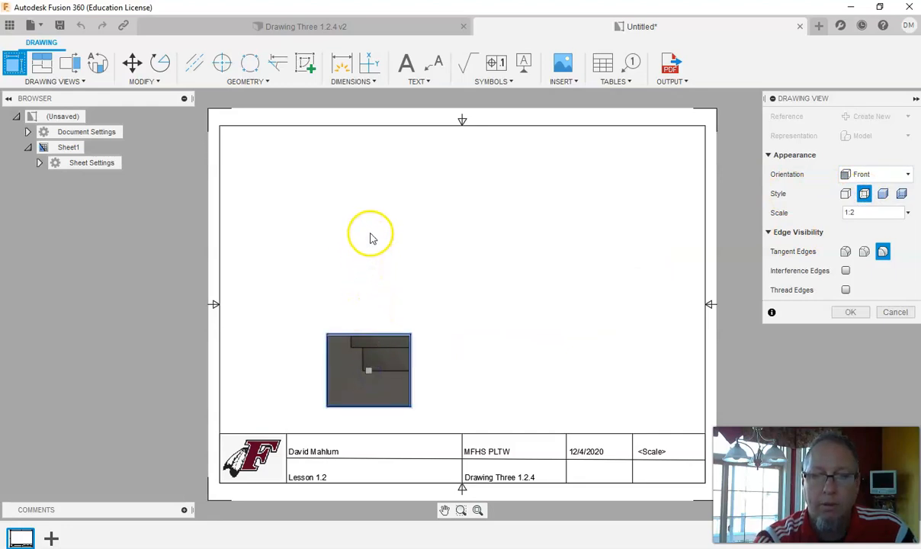
{"action": "left_click", "coordinate": [849, 313]}
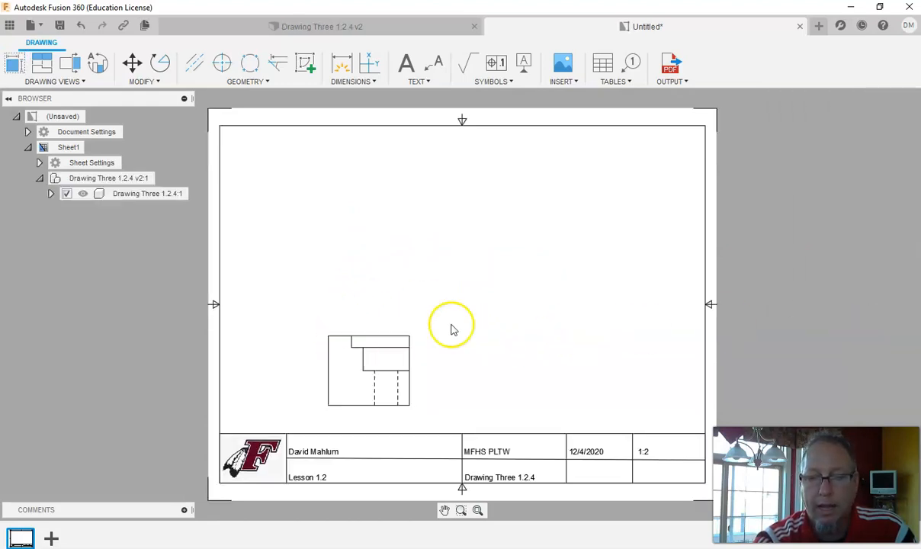
- Project a top view above the front view, an isometric view at the sheet's upper right and a right-side view beside the front view
{"action": "left_click", "coordinate": [384, 364]}
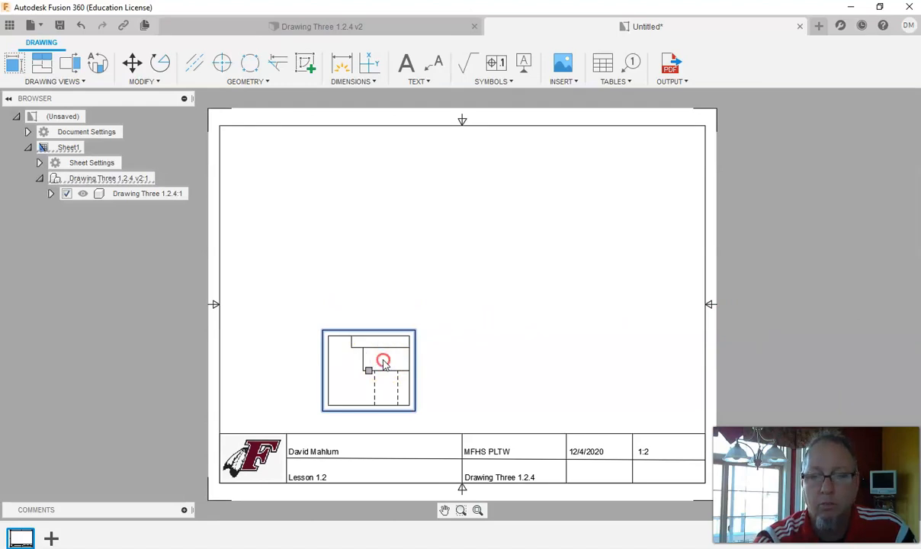
{"action": "right_click", "coordinate": [384, 364]}
{"action": "left_click", "coordinate": [408, 376]}
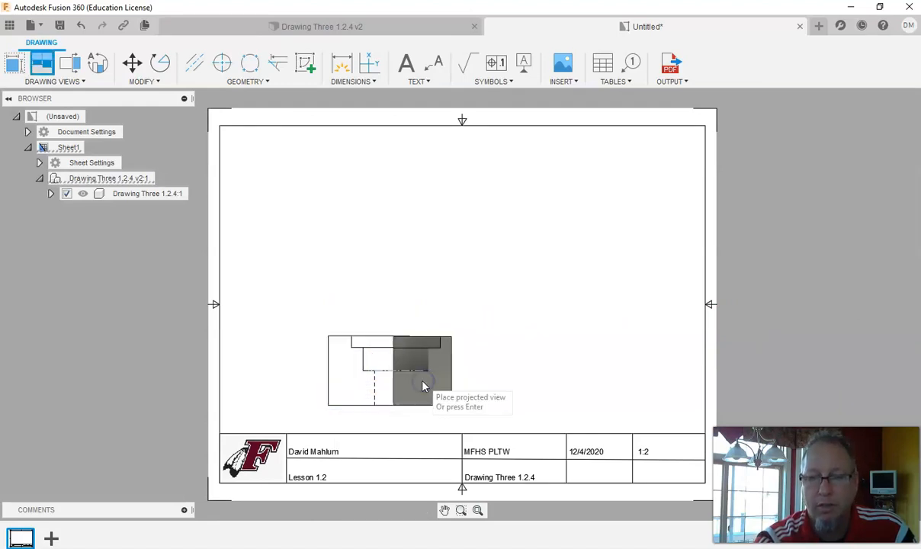
{"action": "left_click", "coordinate": [369, 200]}
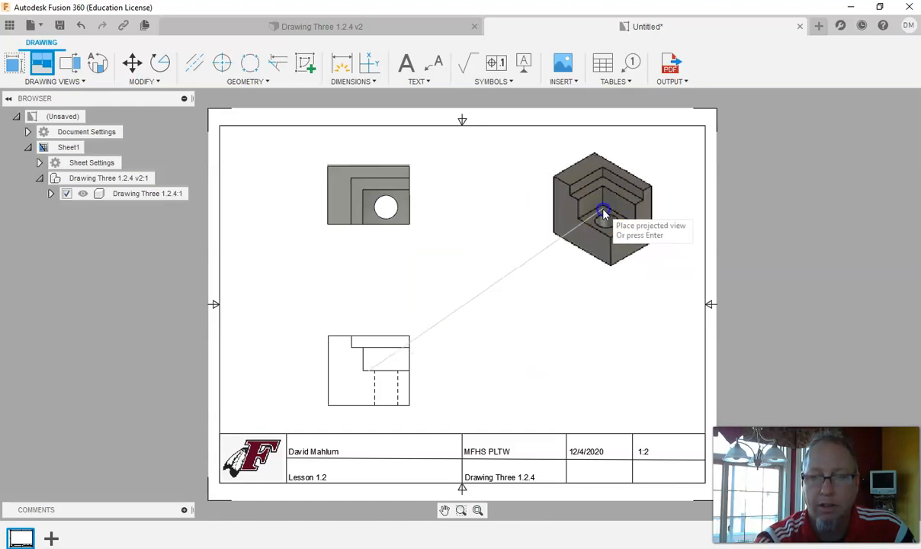
{"action": "left_click", "coordinate": [602, 214]}
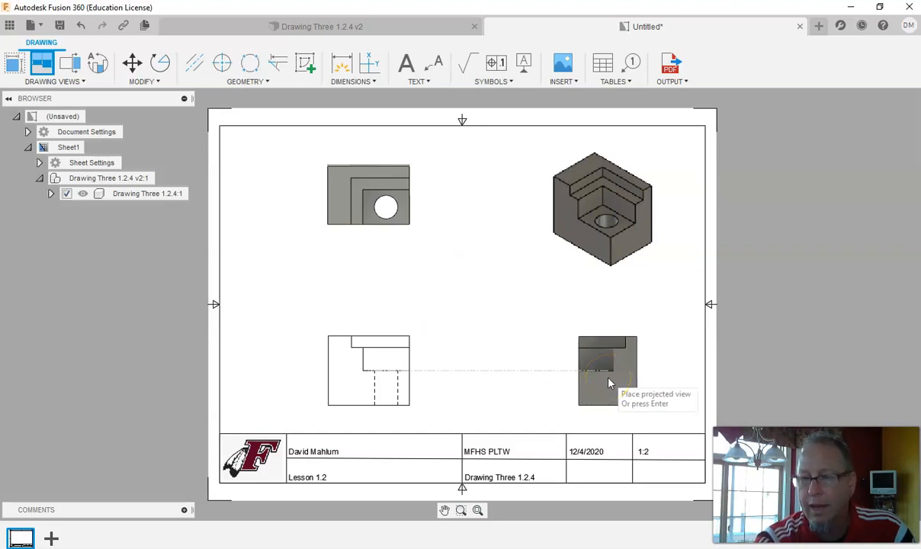
{"action": "left_click", "coordinate": [608, 379]}
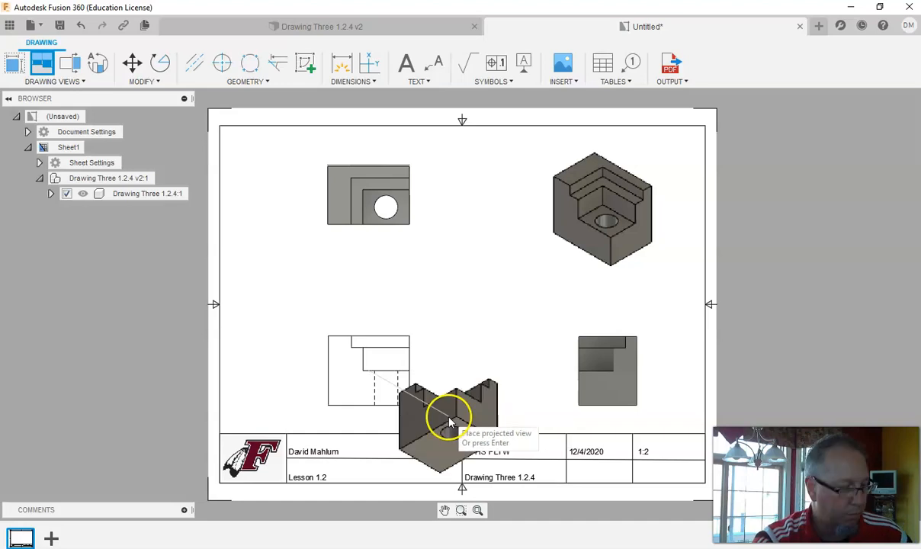
{"action": "key", "text": "Return"}
{"action": "left_click", "coordinate": [475, 356]}
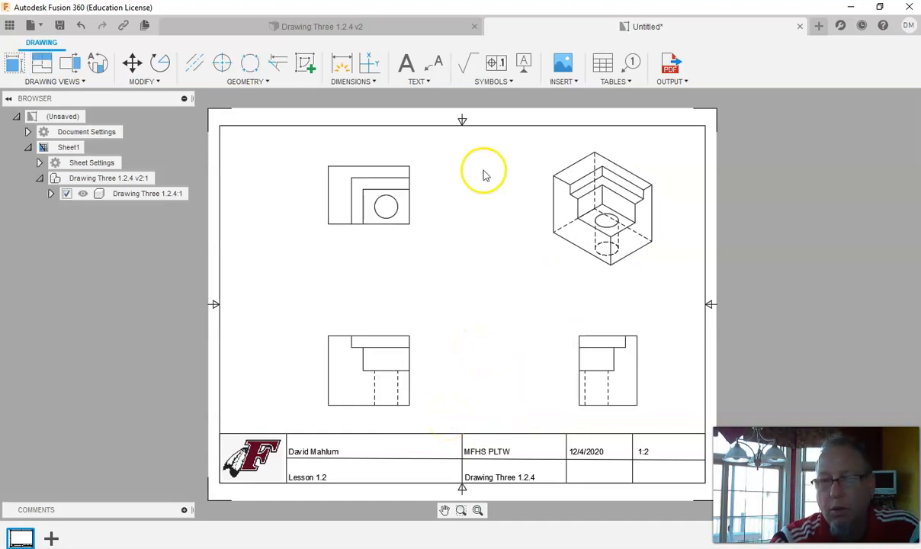
- Set the isometric view's style to shaded without hidden edges
{"action": "left_click", "coordinate": [606, 229]}
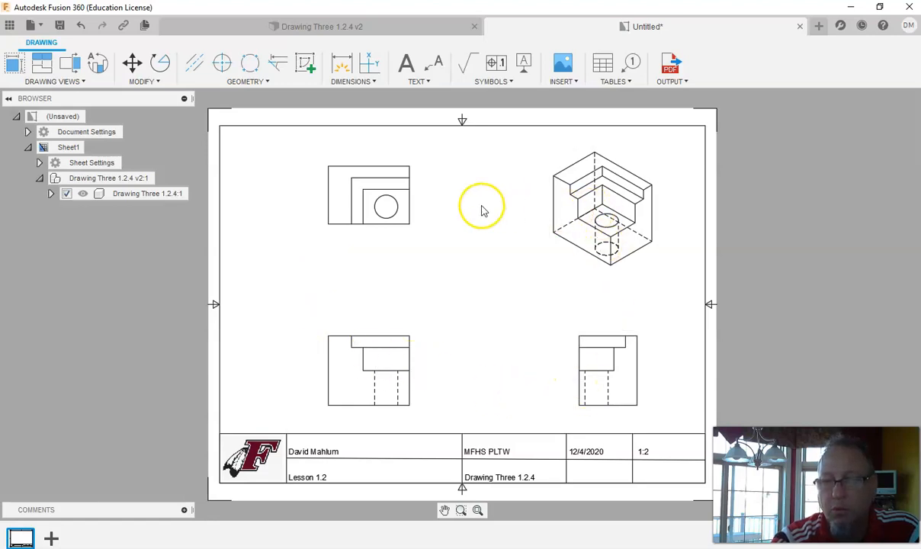
{"action": "double_click", "coordinate": [609, 218]}
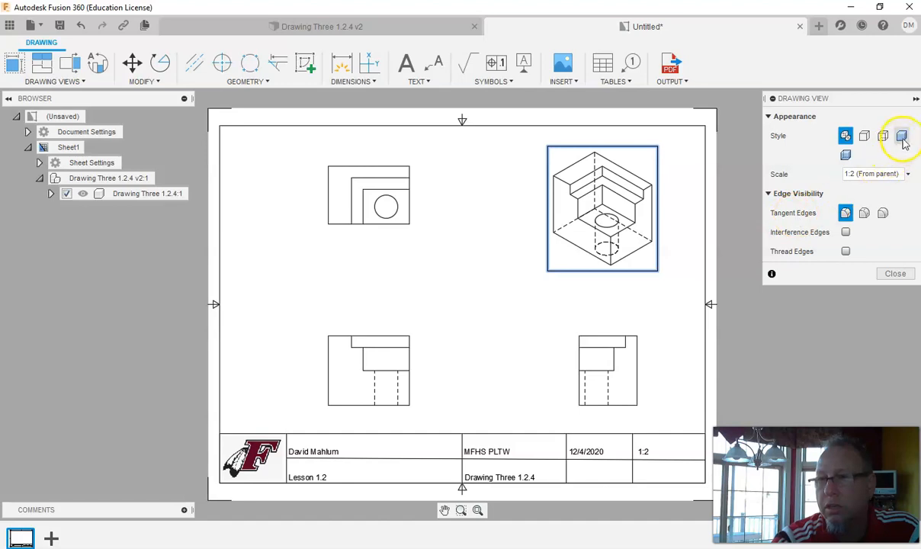
{"action": "left_click", "coordinate": [901, 136]}
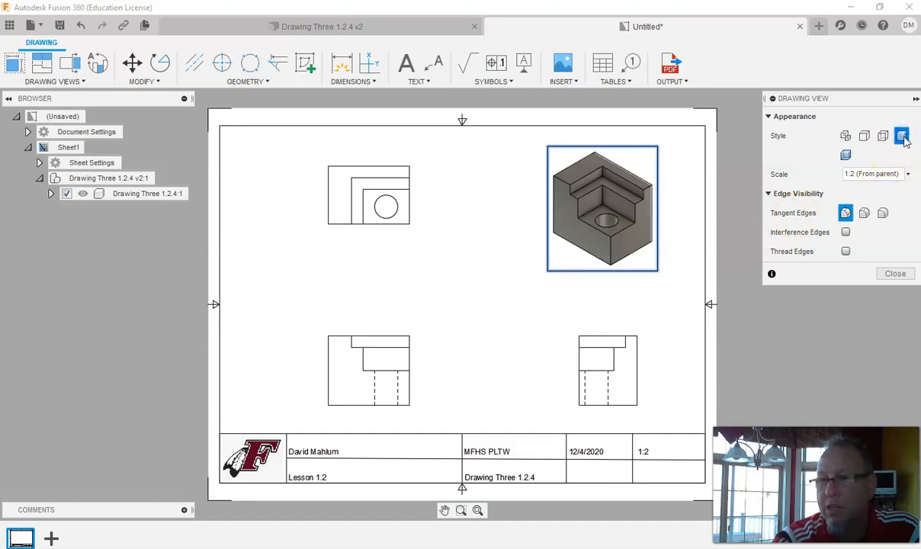
{"action": "left_click", "coordinate": [898, 274]}
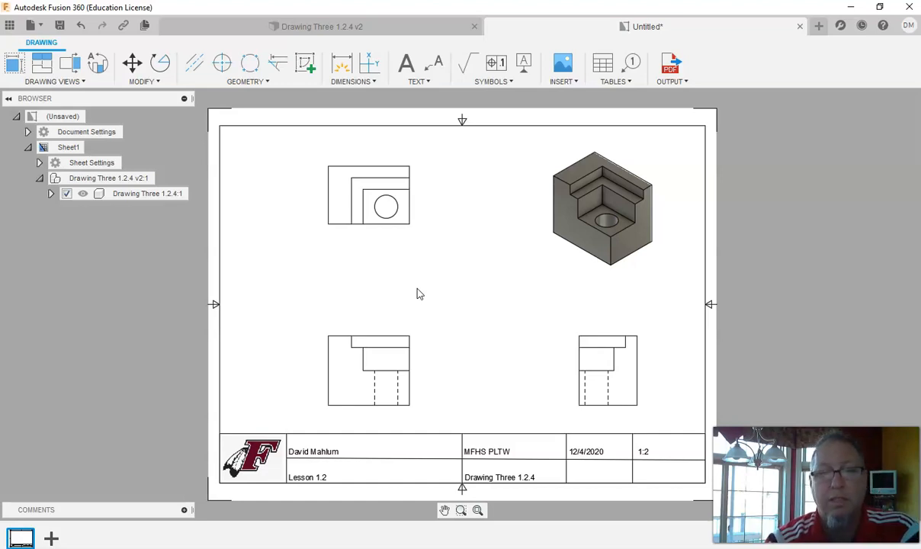
- Add a center mark to the hole in the top view and a centerline between the hole's hidden edges in the front view
{"action": "left_click", "coordinate": [223, 65]}
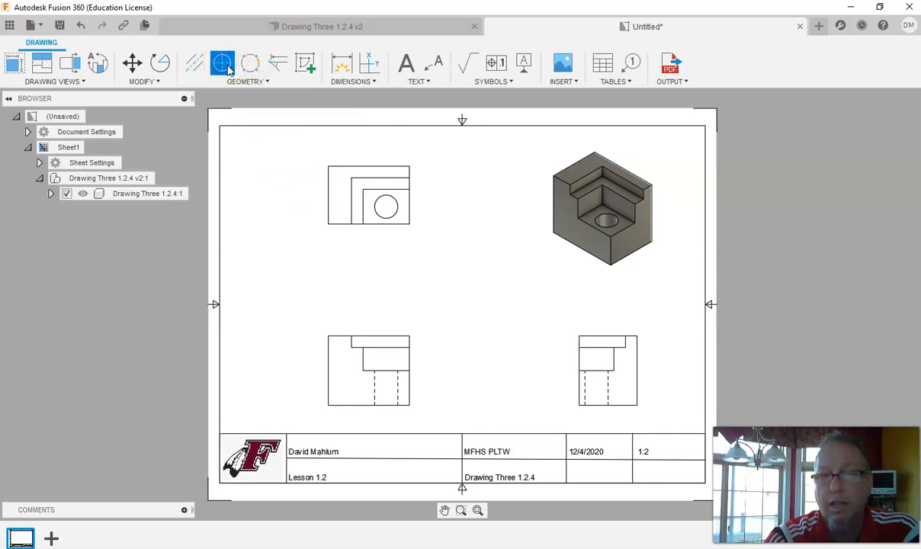
{"action": "left_click", "coordinate": [375, 215]}
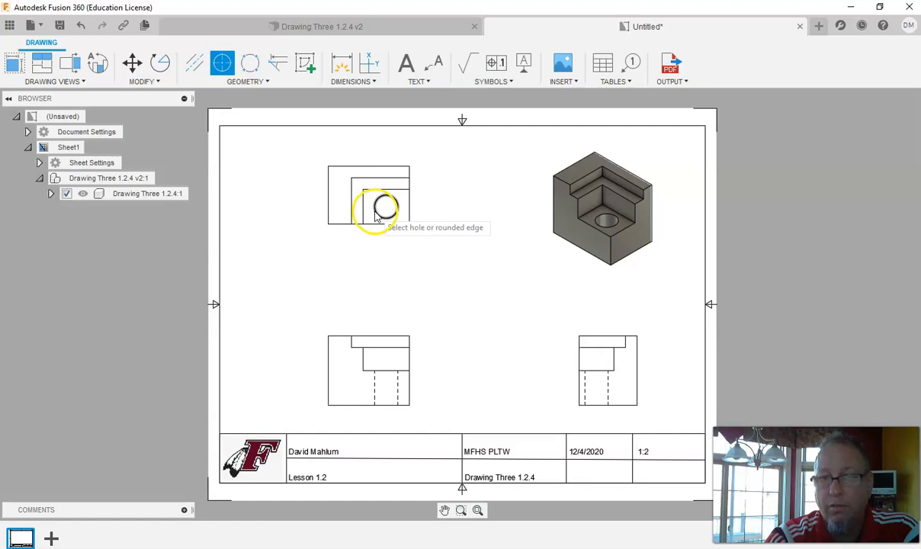
{"action": "left_click", "coordinate": [377, 212]}
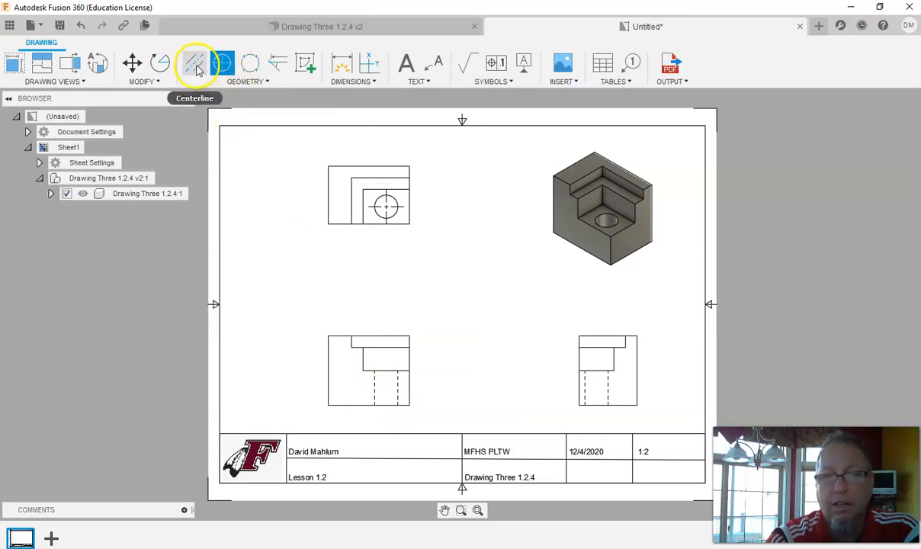
{"action": "left_click", "coordinate": [194, 63]}
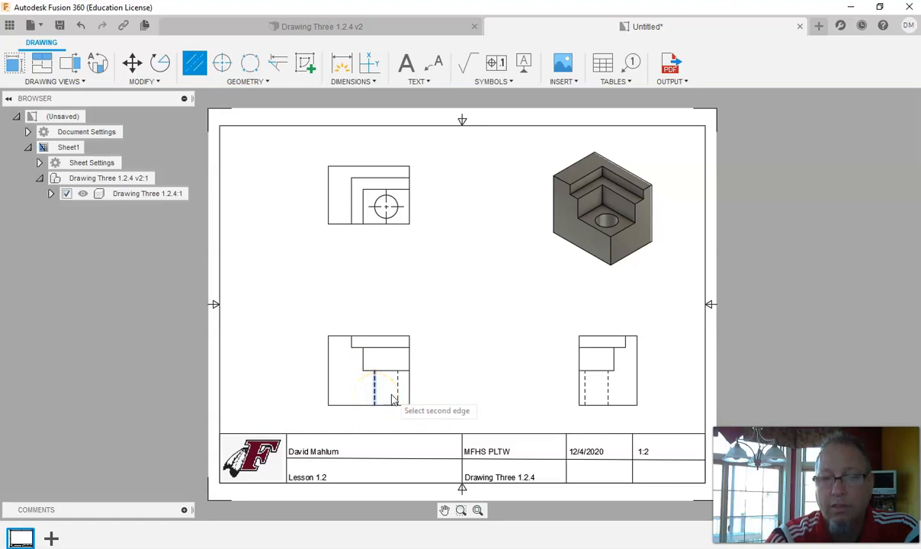
{"action": "left_click", "coordinate": [397, 391]}
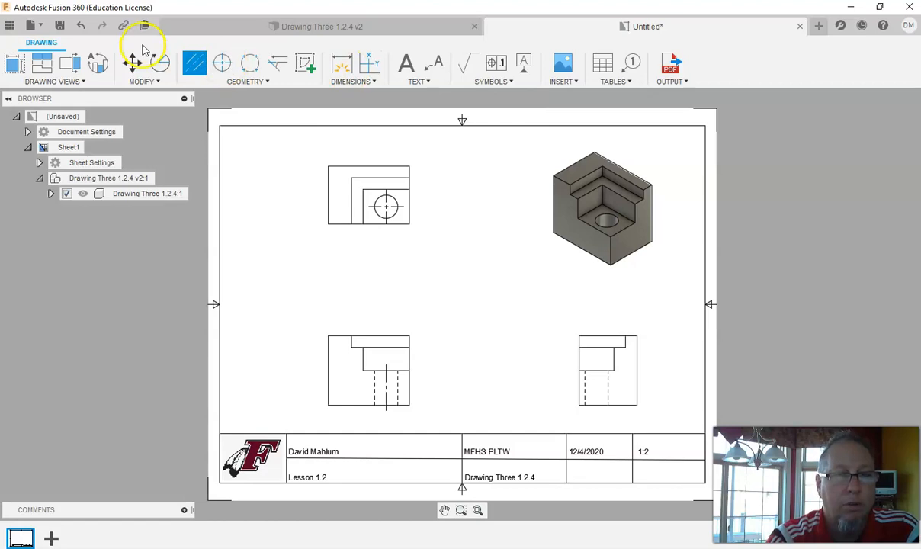
{"action": "left_click", "coordinate": [345, 71]}
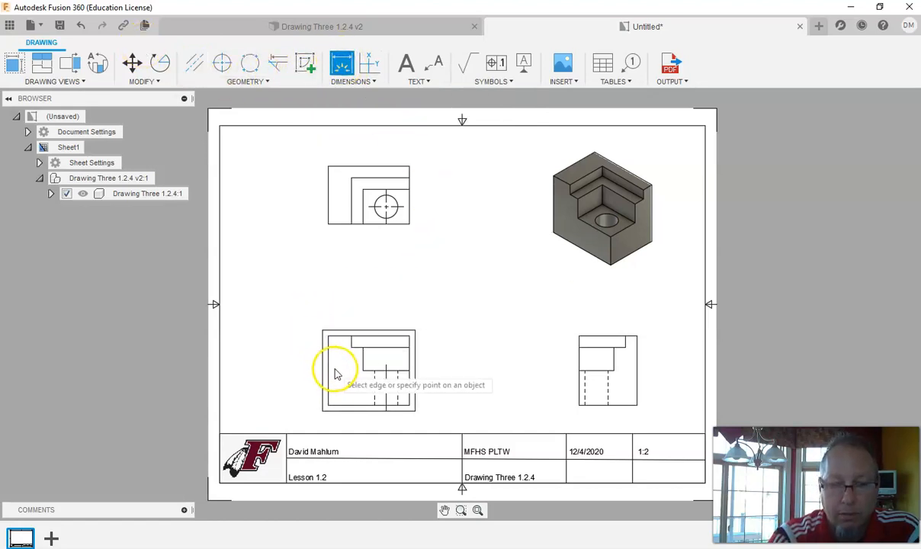
{"action": "left_click", "coordinate": [366, 336]}
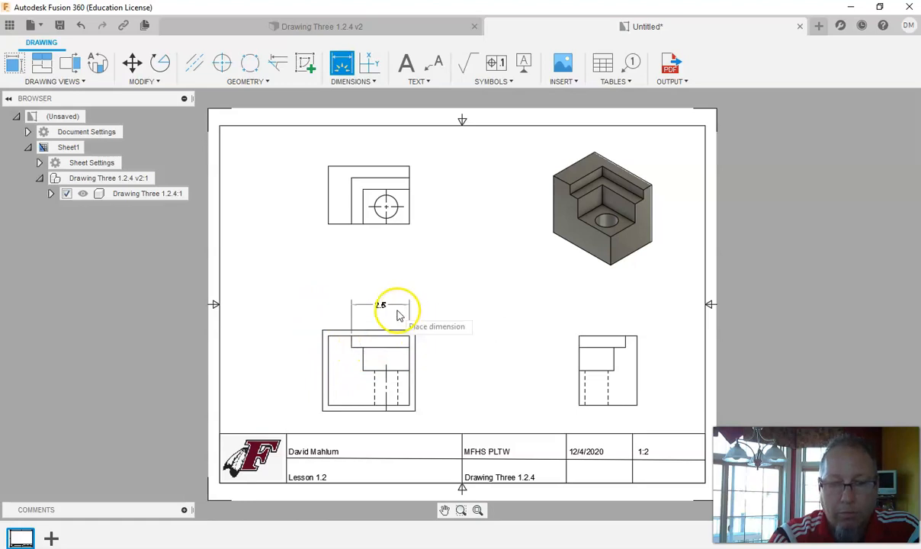
{"action": "key", "text": "Escape"}
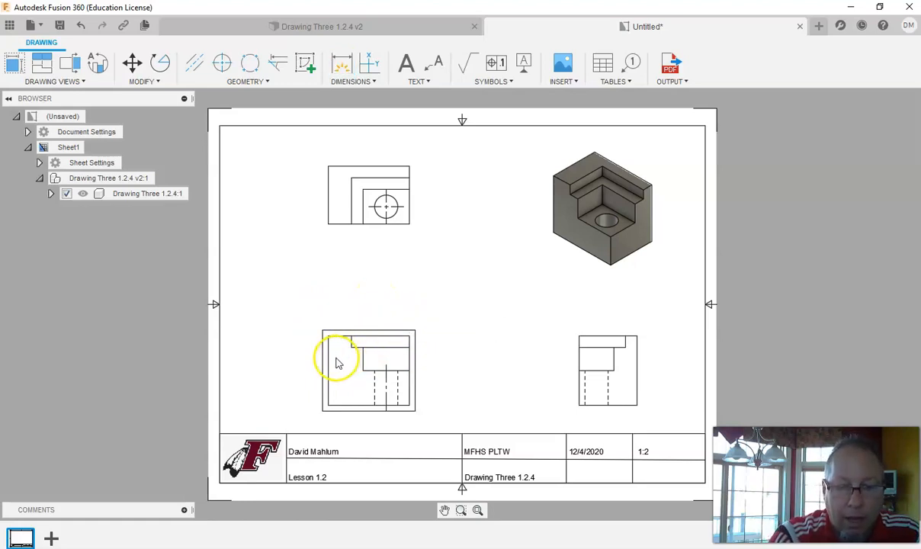
- Dimension the front view's overall width, placing the dimension above the view
{"action": "left_click", "coordinate": [341, 64]}
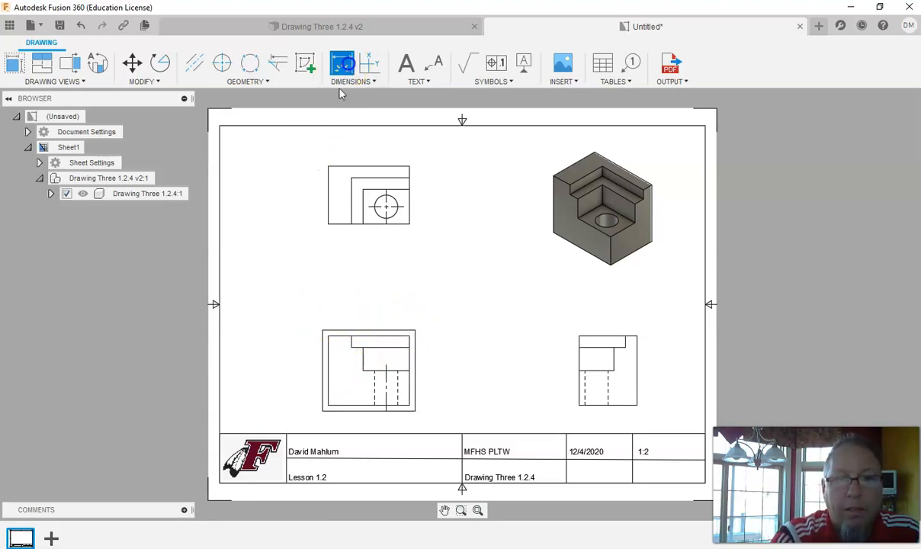
{"action": "left_click", "coordinate": [331, 368]}
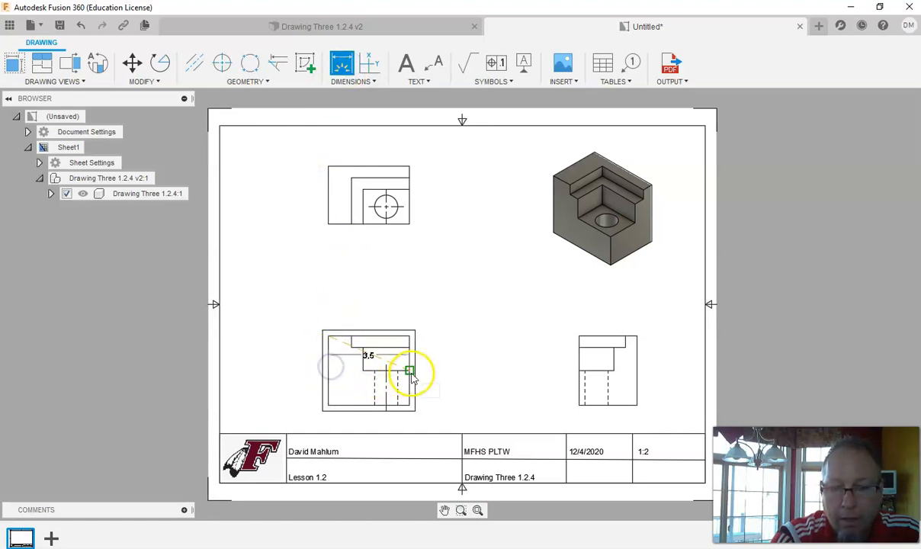
{"action": "scroll", "coordinate": [407, 363], "scroll_direction": "up", "scroll_amount": 4}
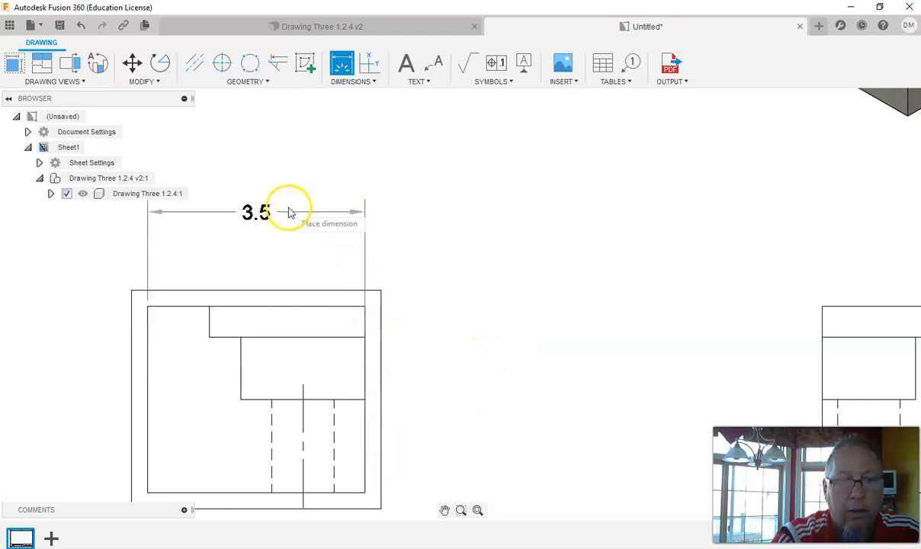
{"action": "scroll", "coordinate": [283, 234], "scroll_direction": "up", "scroll_amount": 1}
{"action": "mouse_move", "coordinate": [284, 234]}
{"action": "middle_mouse_down"}
{"action": "mouse_move", "coordinate": [379, 254]}
{"action": "mouse_move", "coordinate": [353, 248]}
{"action": "middle_mouse_up"}
{"action": "scroll", "coordinate": [353, 249], "scroll_direction": "down", "scroll_amount": 4}
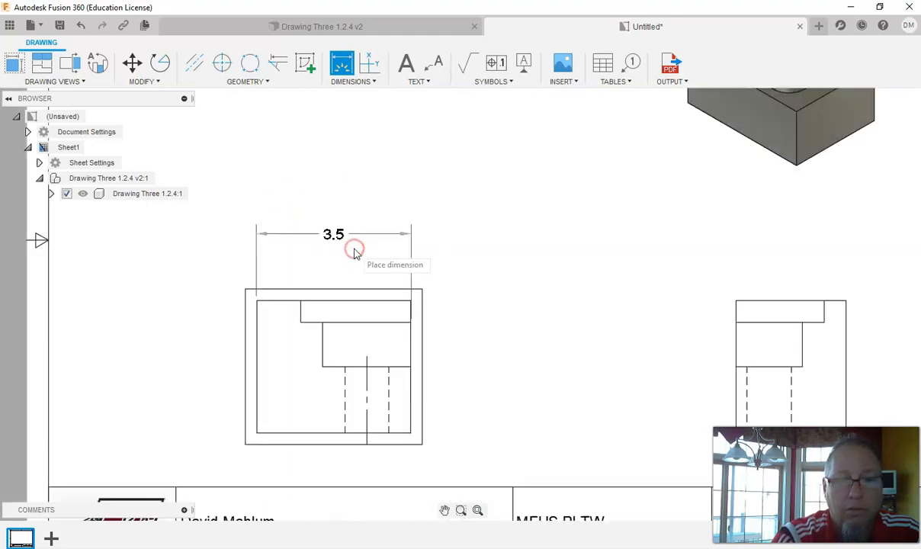
{"action": "scroll", "coordinate": [353, 248], "scroll_direction": "down", "scroll_amount": 3}
{"action": "left_click", "coordinate": [340, 219]}
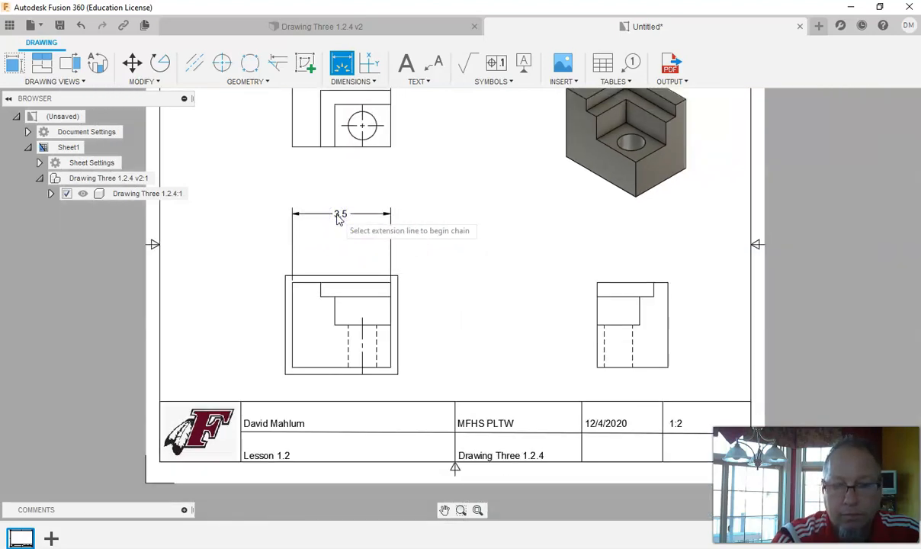
- Dimension the front view's overall height between its upper and lower edges, placing the dimension to the right of the view
{"action": "left_click", "coordinate": [497, 235]}
{"action": "left_click", "coordinate": [377, 349]}
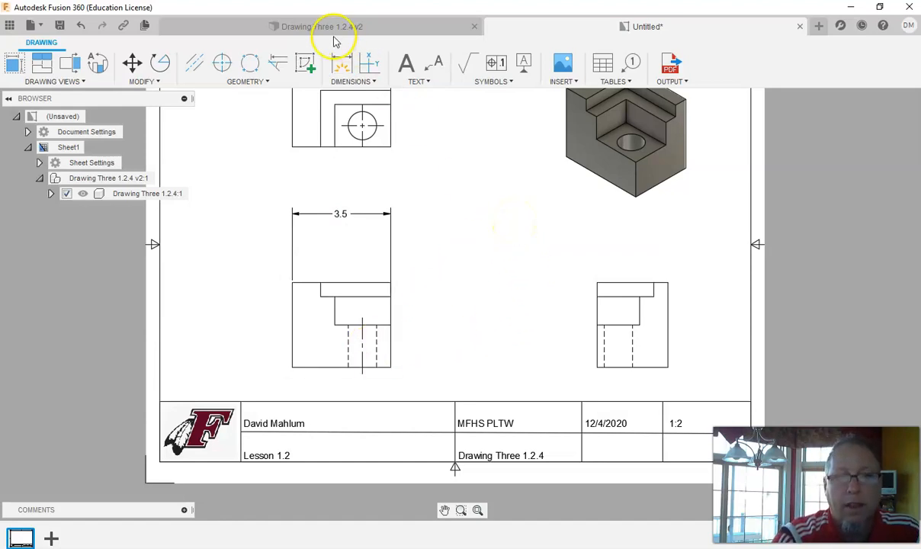
{"action": "left_click", "coordinate": [340, 67]}
{"action": "left_click", "coordinate": [330, 291]}
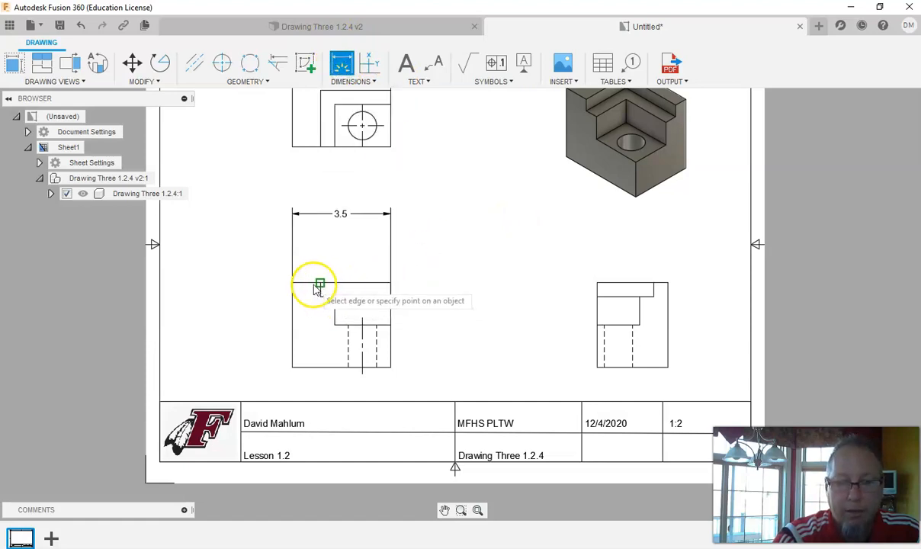
{"action": "left_click", "coordinate": [317, 284]}
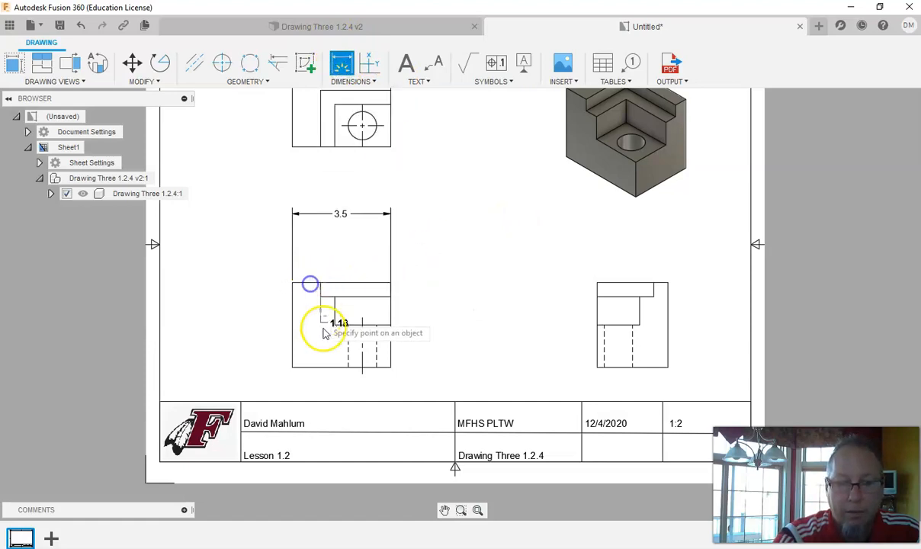
{"action": "left_click", "coordinate": [320, 369]}
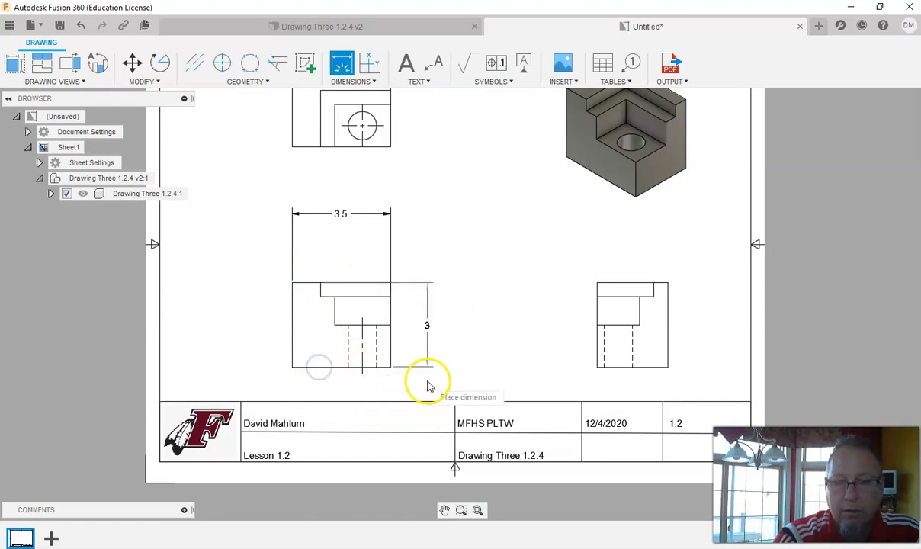
{"action": "left_click", "coordinate": [452, 380]}
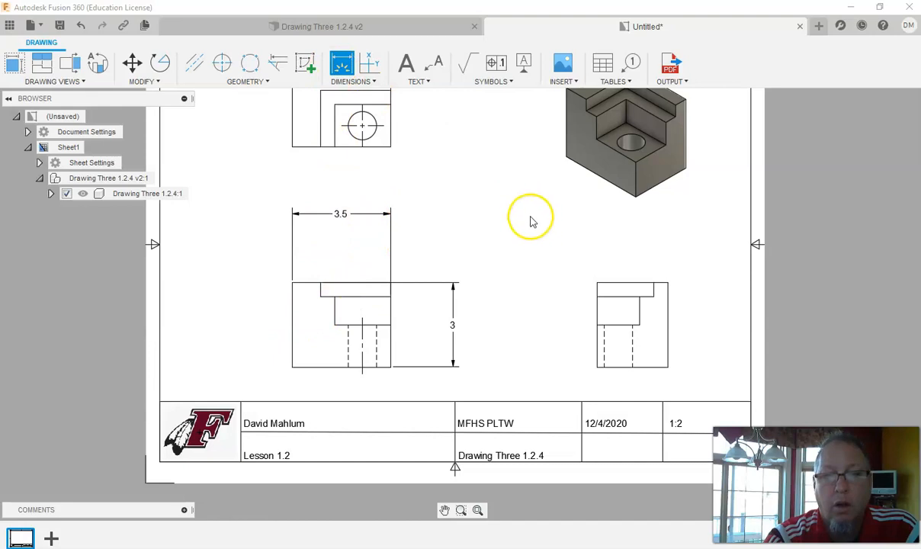
- Dimension from the front view's left edge to the inner and outer step edges, stacking both dimensions beneath the overall width
{"action": "left_click", "coordinate": [291, 325]}
{"action": "left_click", "coordinate": [332, 314]}
{"action": "left_click", "coordinate": [328, 239]}
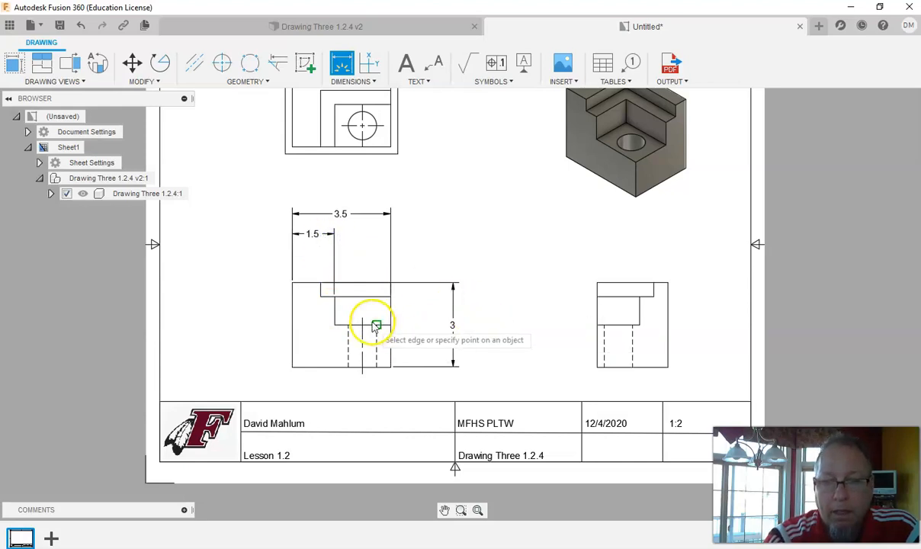
{"action": "left_click", "coordinate": [292, 317]}
{"action": "left_click", "coordinate": [319, 285]}
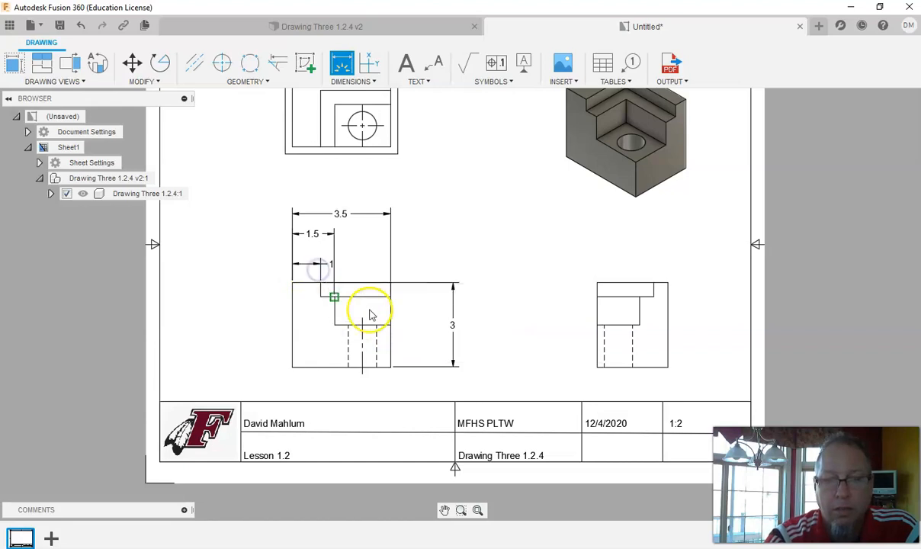
{"action": "key", "text": "Escape"}
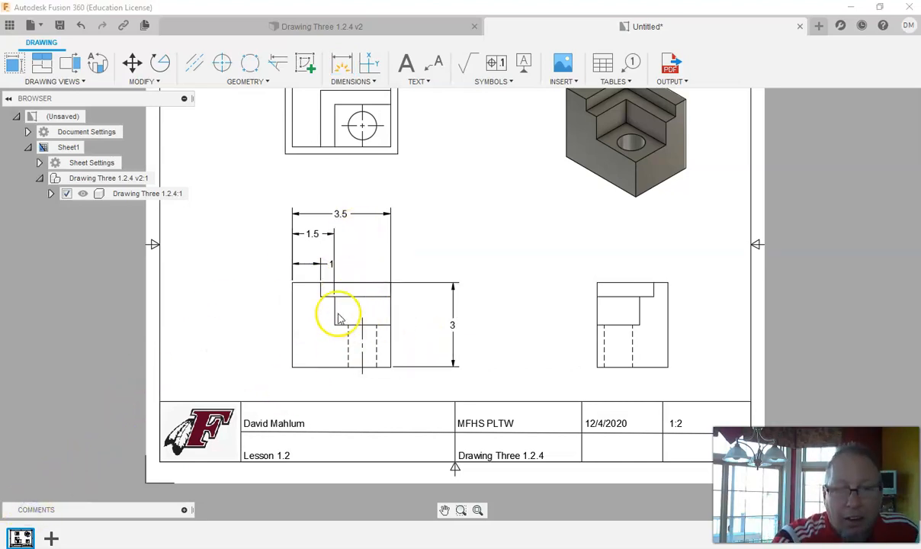
- Center the front view's 1 dimension text between its arrows and lower the 1.5 and 3.5 dimensions to space the stack evenly
{"action": "left_click", "coordinate": [331, 266]}
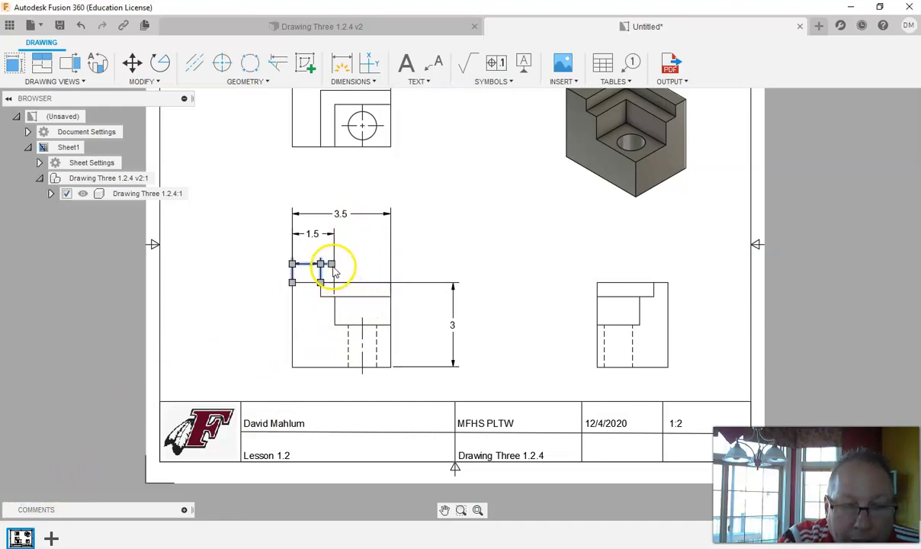
{"action": "left_click_drag", "start_coordinate": [330, 266], "coordinate": [305, 264]}
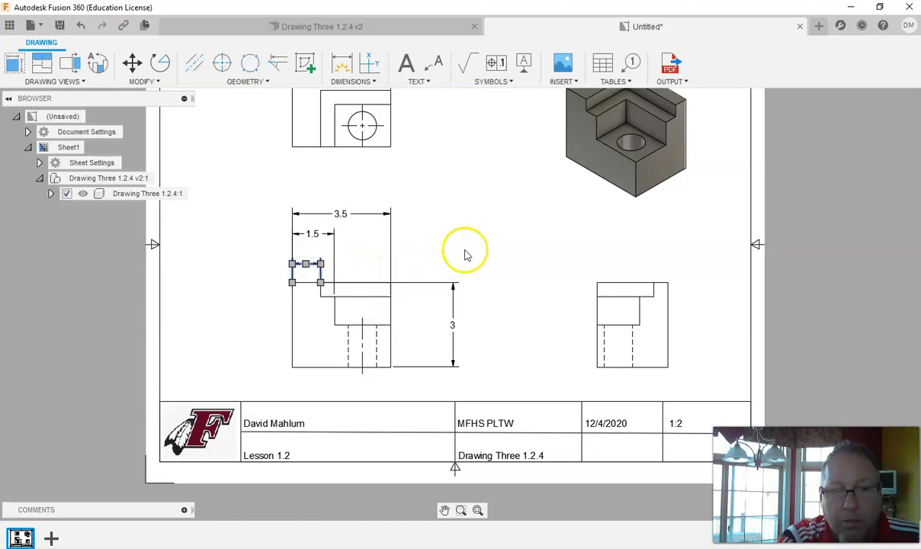
{"action": "left_click", "coordinate": [326, 234]}
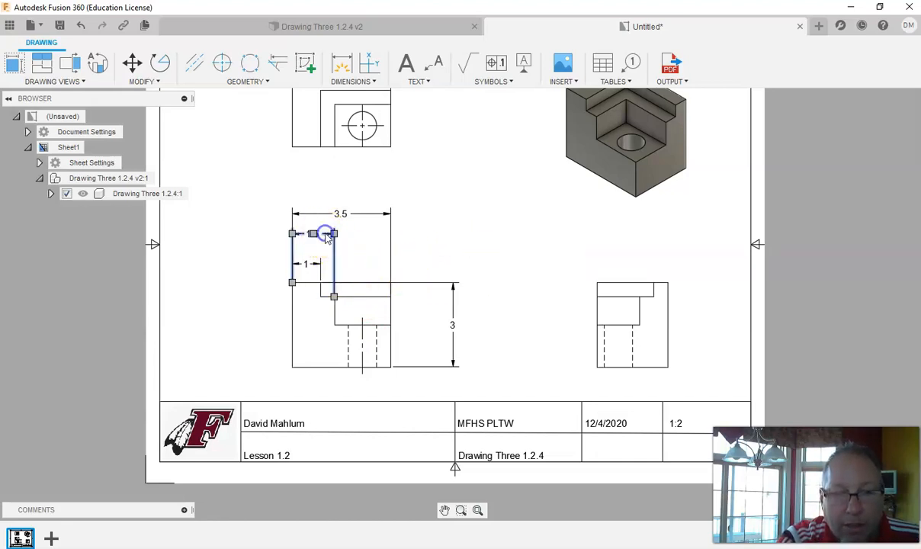
{"action": "left_click", "coordinate": [313, 234]}
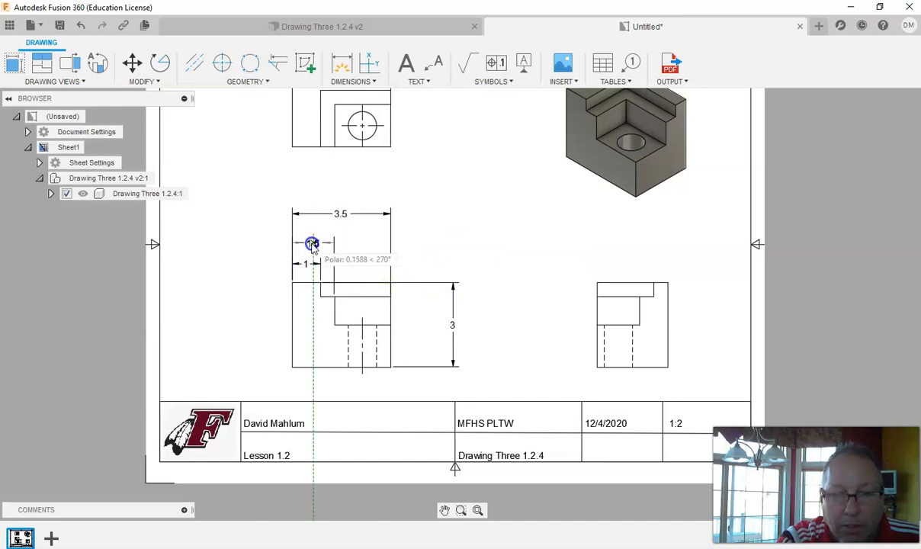
{"action": "left_click", "coordinate": [312, 248]}
{"action": "left_click", "coordinate": [346, 213]}
{"action": "left_click", "coordinate": [340, 213]}
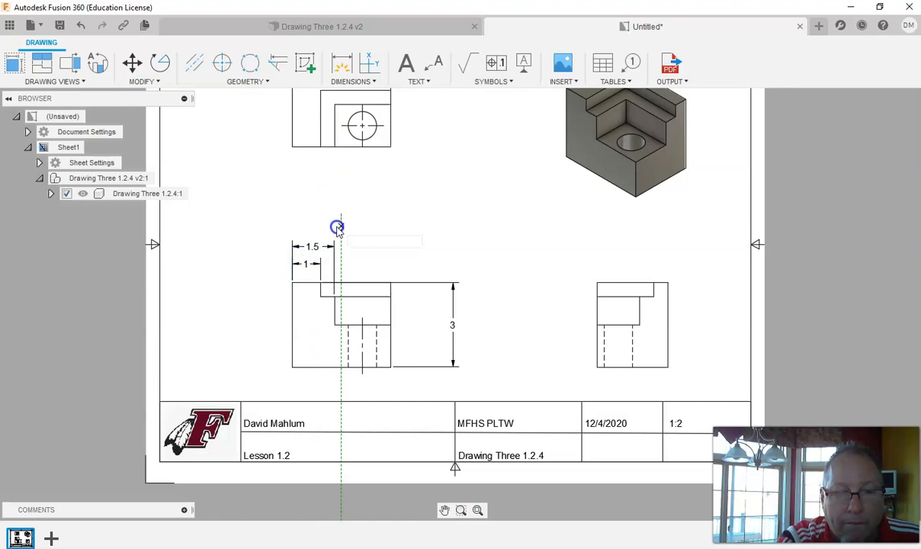
{"action": "left_click", "coordinate": [338, 231]}
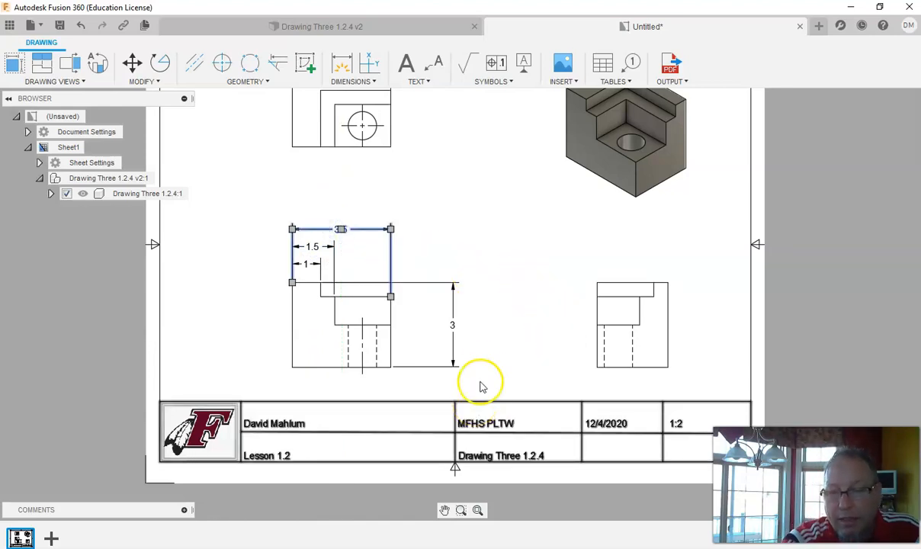
{"action": "left_click", "coordinate": [432, 153]}
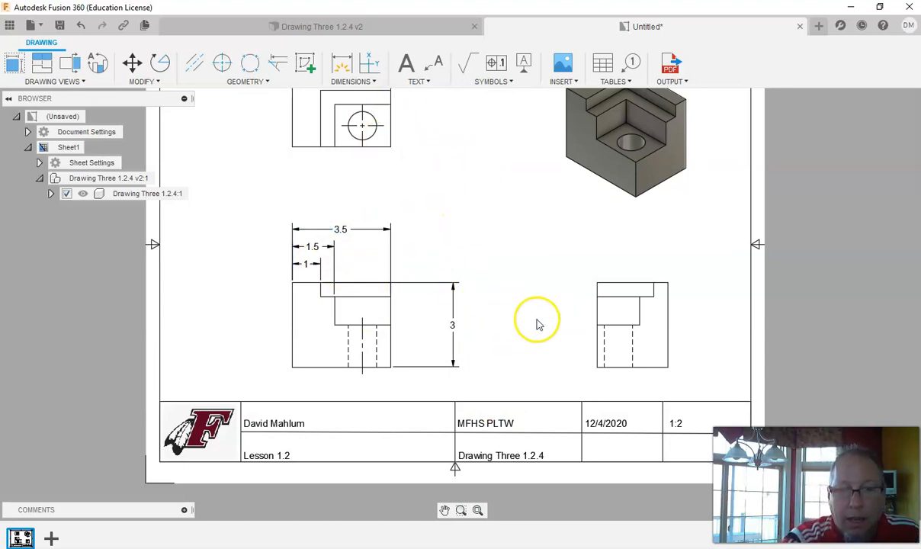
- Dimension the heights of the upper and lower steps from the front view's base, placing them between the view and its overall height dimension
{"action": "left_click", "coordinate": [342, 64]}
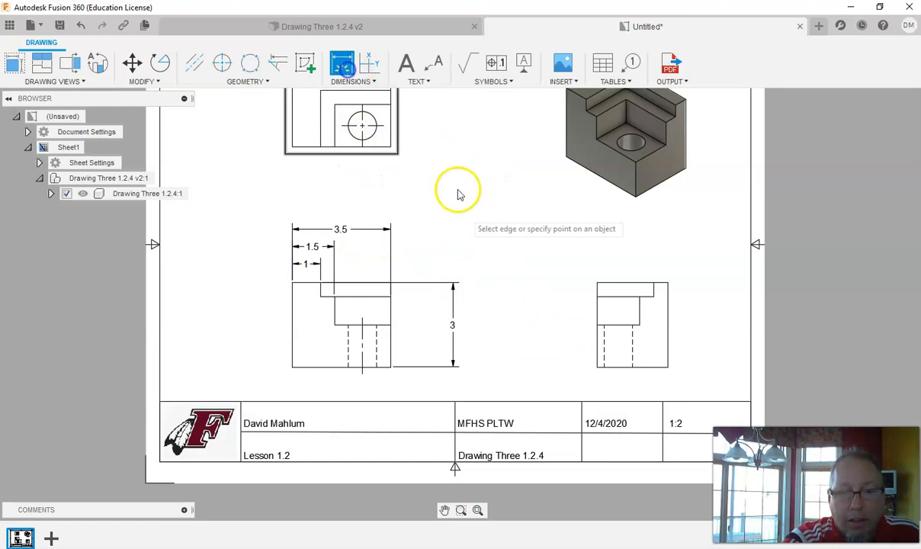
{"action": "left_click", "coordinate": [388, 367]}
{"action": "left_click", "coordinate": [325, 295]}
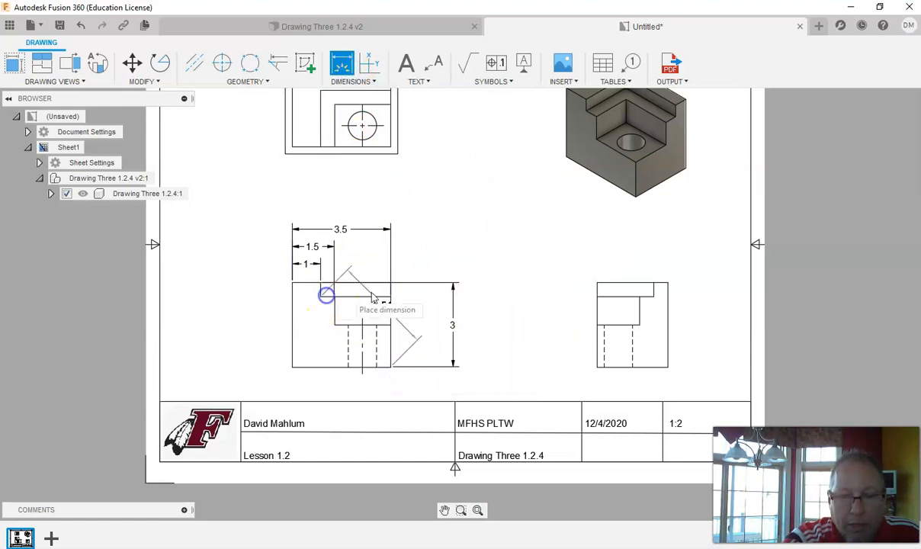
{"action": "left_click", "coordinate": [428, 331]}
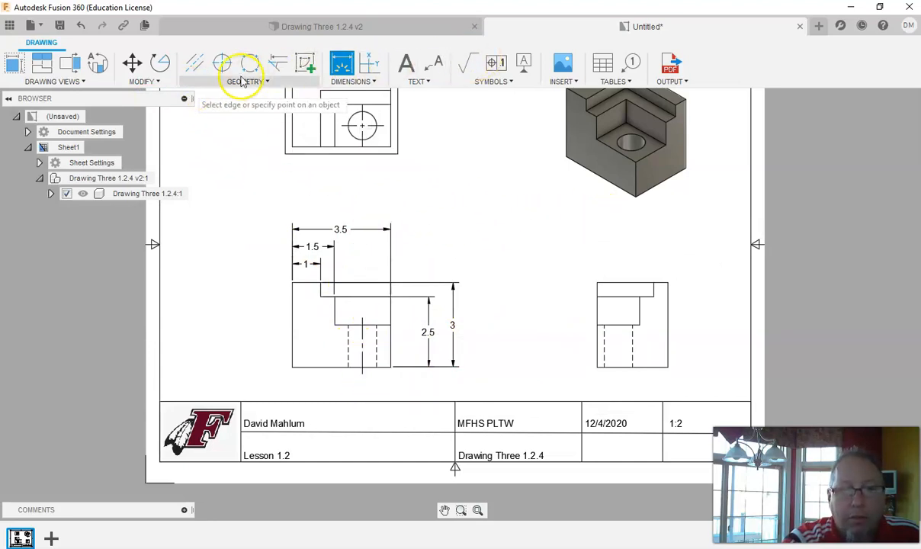
{"action": "left_click", "coordinate": [362, 367]}
{"action": "left_click", "coordinate": [335, 326]}
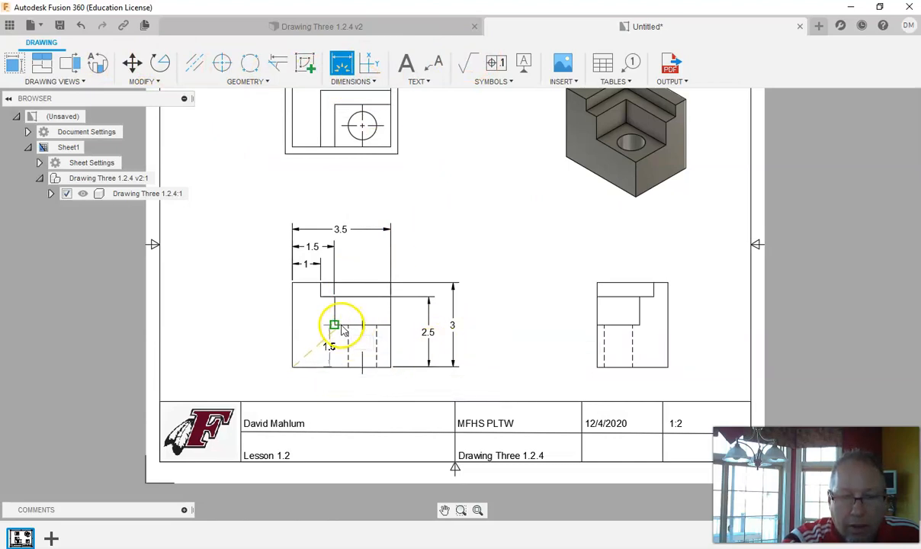
{"action": "left_click", "coordinate": [403, 328]}
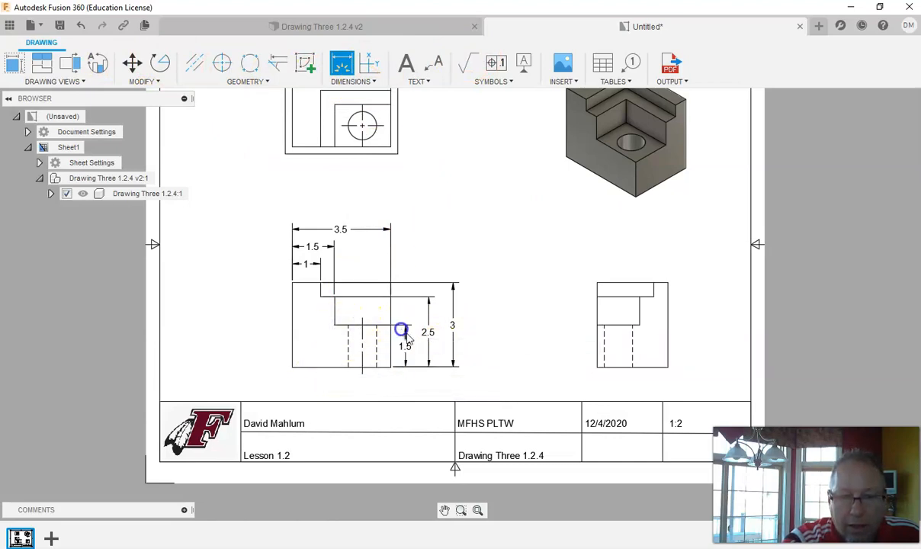
{"action": "key", "text": "Escape"}
- Delete the 3, 2.5 and 1.5 height dimensions beside the front view
{"action": "middle_click_drag", "start_coordinate": [476, 343], "coordinate": [482, 404]}
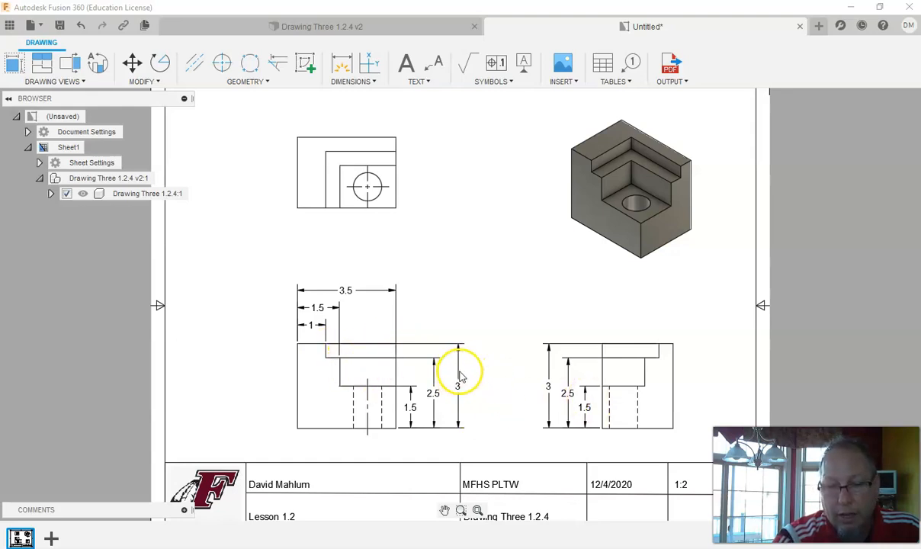
{"action": "left_click", "coordinate": [459, 373]}
{"action": "key", "text": "Delete"}
{"action": "left_click", "coordinate": [435, 385]}
{"action": "key", "text": "Delete"}
{"action": "left_click", "coordinate": [410, 390]}
{"action": "key", "text": "Delete"}
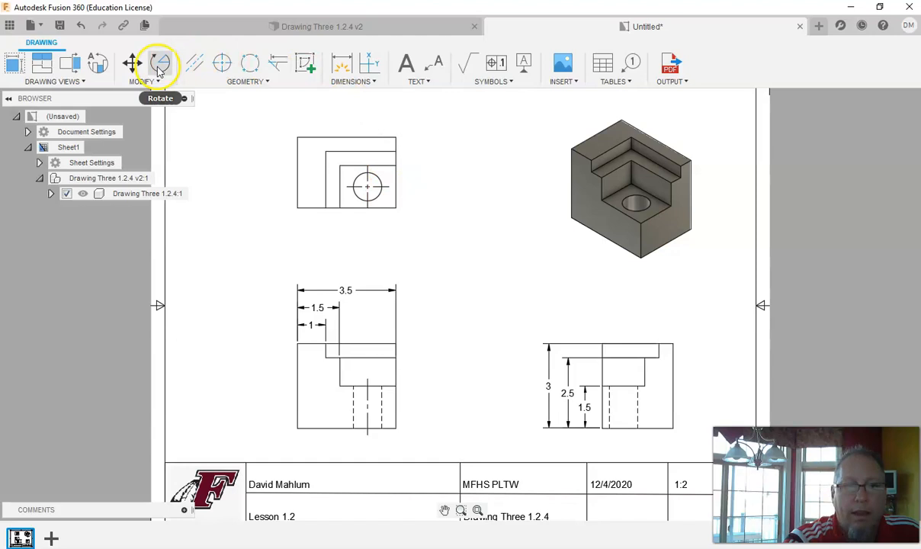
- Dimension the top view's overall depth, placing the dimension to the right of the view
{"action": "left_click", "coordinate": [342, 64]}
{"action": "left_click", "coordinate": [376, 138]}
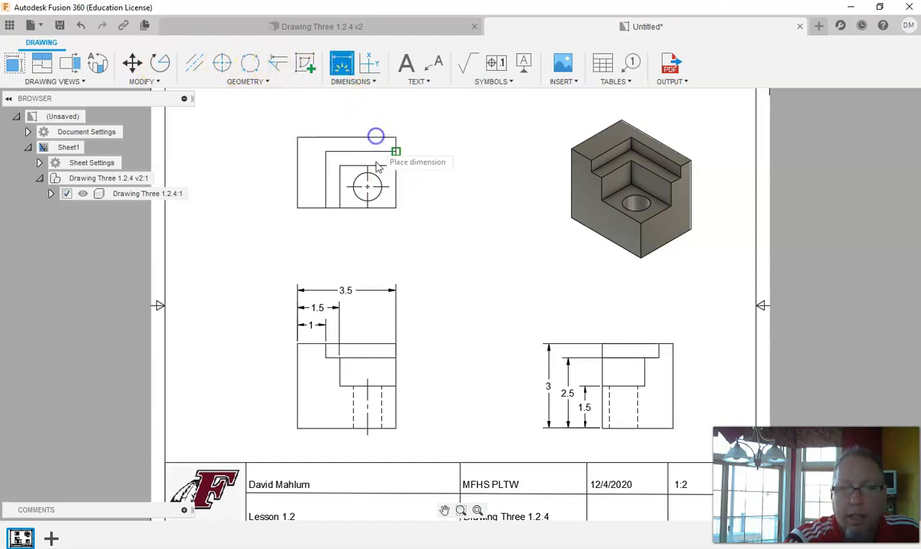
{"action": "left_click", "coordinate": [379, 206]}
{"action": "left_click", "coordinate": [469, 202]}
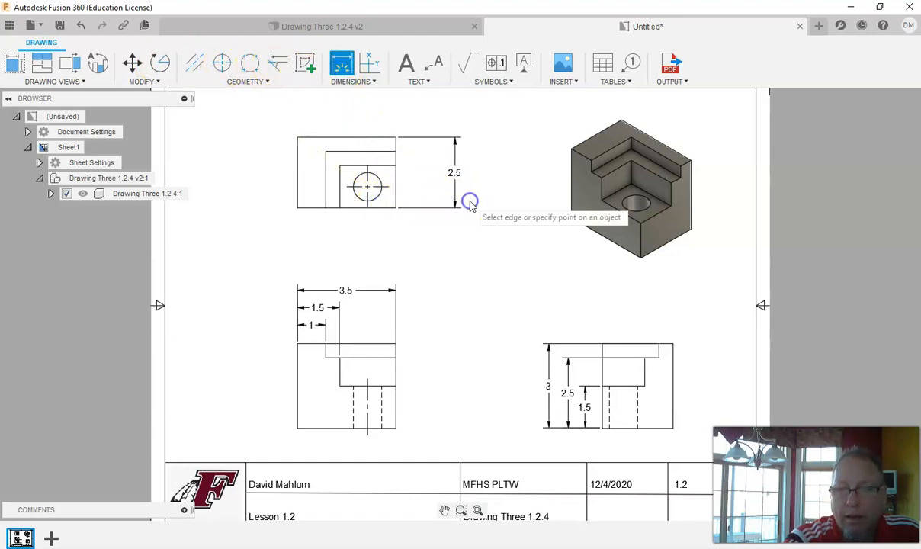
{"action": "key", "text": "Escape"}
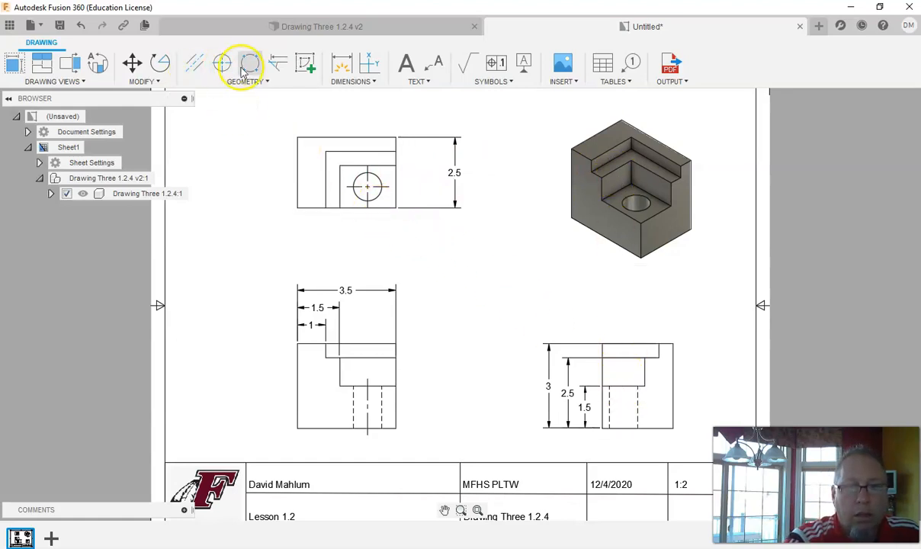
- Locate the hole center in the top view with dimensions from the block's front edge and right edge
{"action": "left_click", "coordinate": [342, 67]}
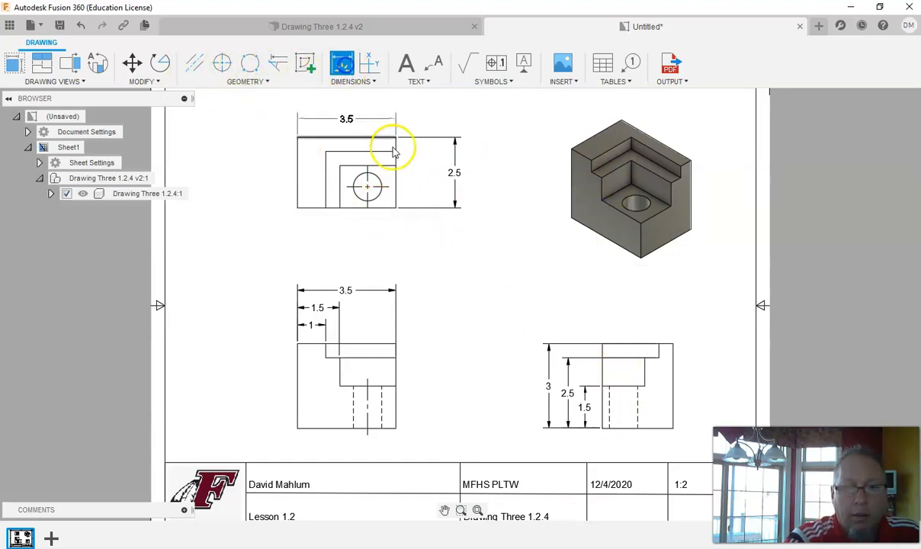
{"action": "left_click", "coordinate": [390, 201]}
{"action": "left_click", "coordinate": [391, 208]}
{"action": "left_click", "coordinate": [425, 200]}
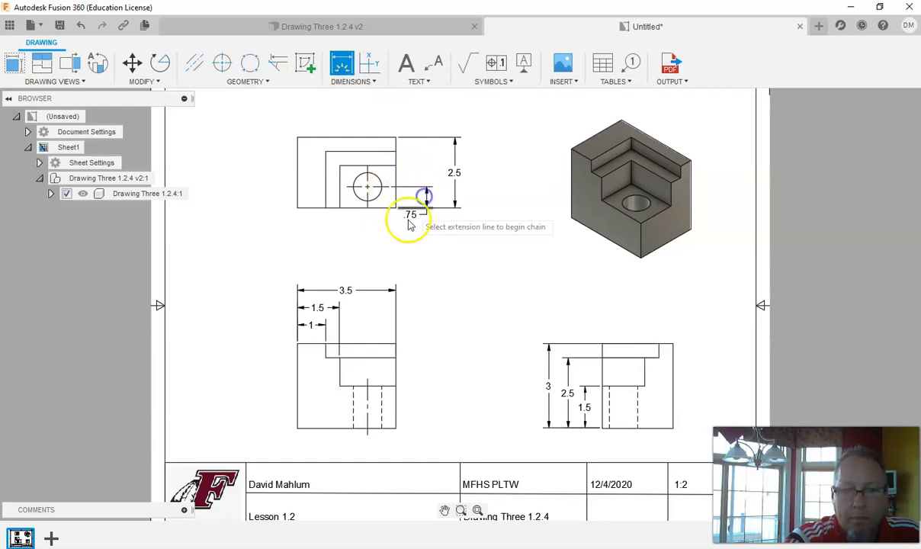
{"action": "left_click", "coordinate": [396, 201]}
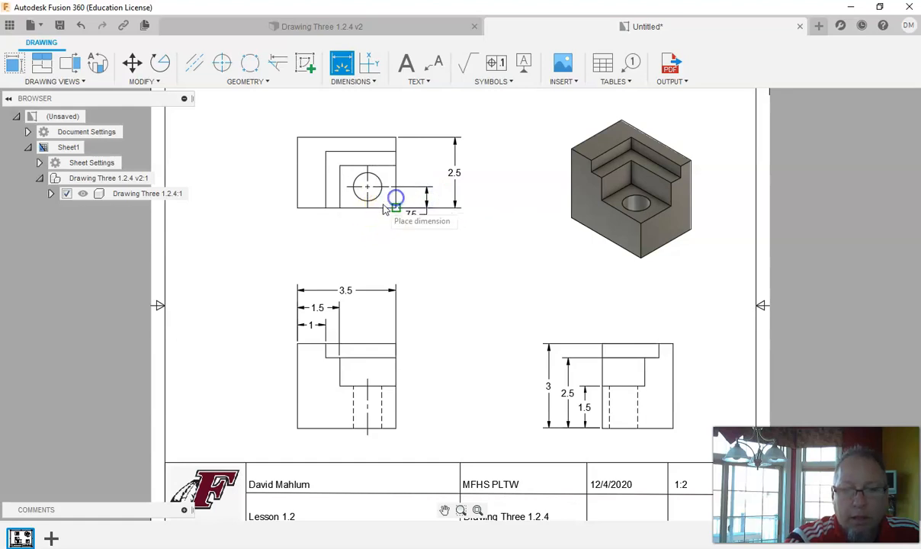
{"action": "left_click", "coordinate": [379, 226]}
- Move the text of the hole's .75 and 1 location dimensions in between their extension lines
{"action": "left_click", "coordinate": [413, 216]}
{"action": "left_click", "coordinate": [411, 215]}
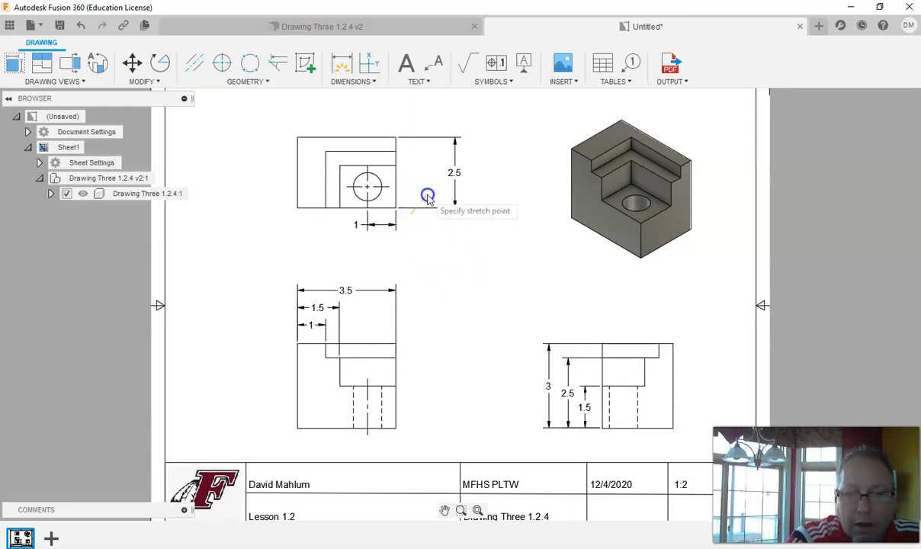
{"action": "left_click", "coordinate": [427, 196]}
{"action": "left_click", "coordinate": [424, 261]}
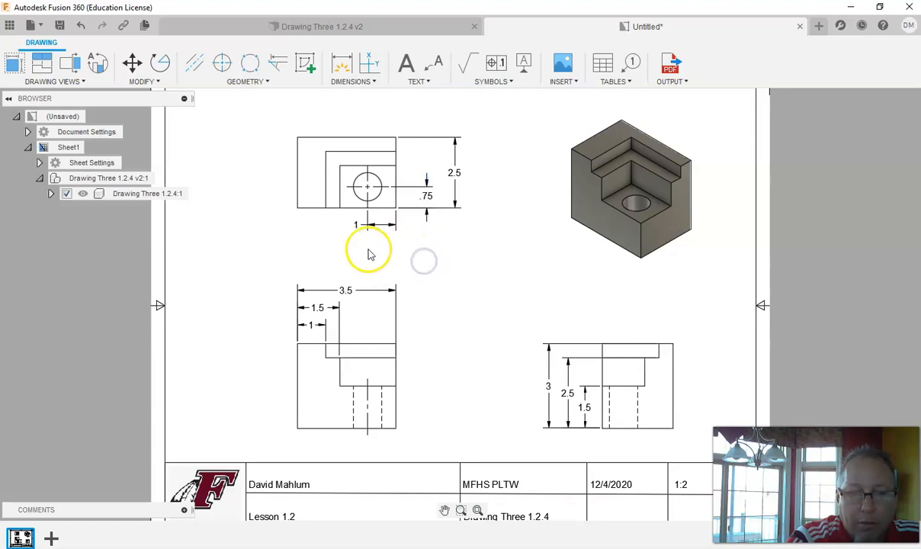
{"action": "left_click", "coordinate": [355, 225]}
{"action": "left_click", "coordinate": [355, 226]}
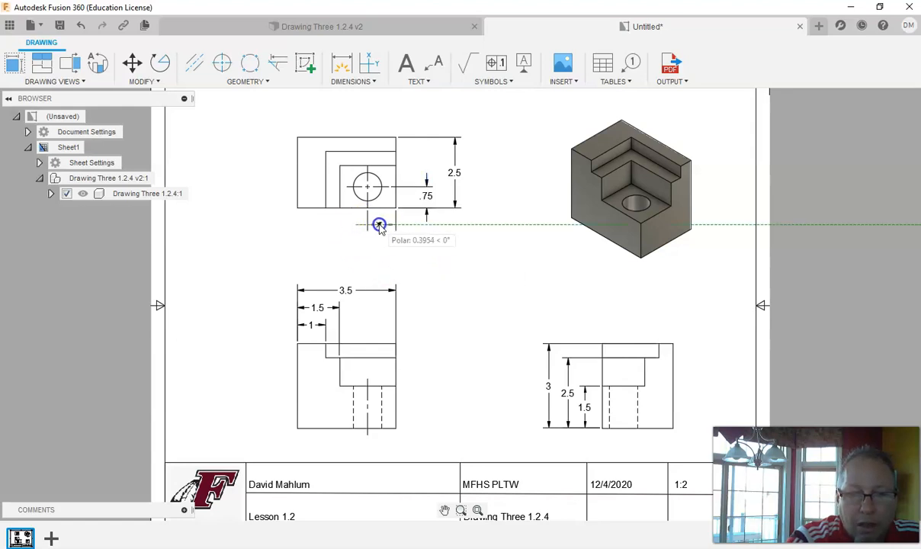
{"action": "left_click", "coordinate": [381, 225]}
{"action": "left_click", "coordinate": [489, 305]}
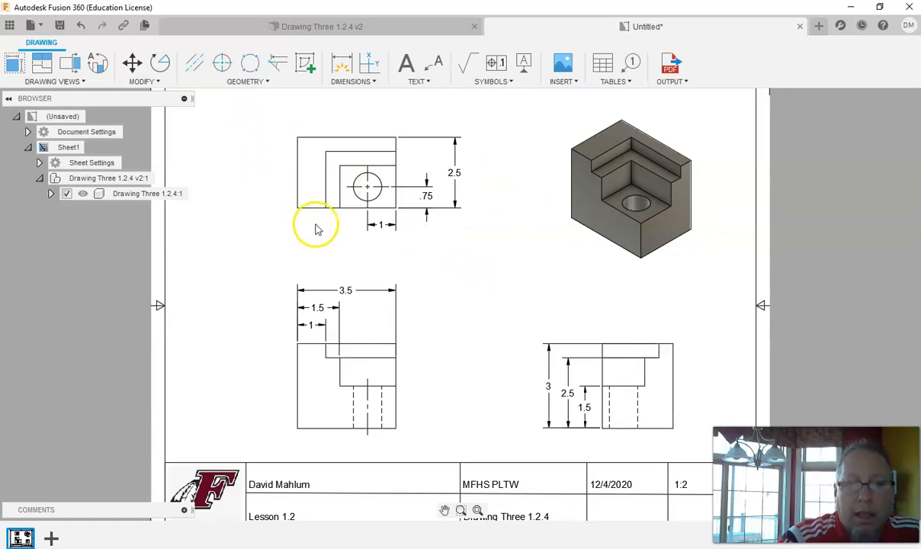
- Add a diameter dimension to the hole in the top view, placing its text below and left of the view
{"action": "left_click", "coordinate": [342, 66]}
{"action": "left_click", "coordinate": [363, 202]}
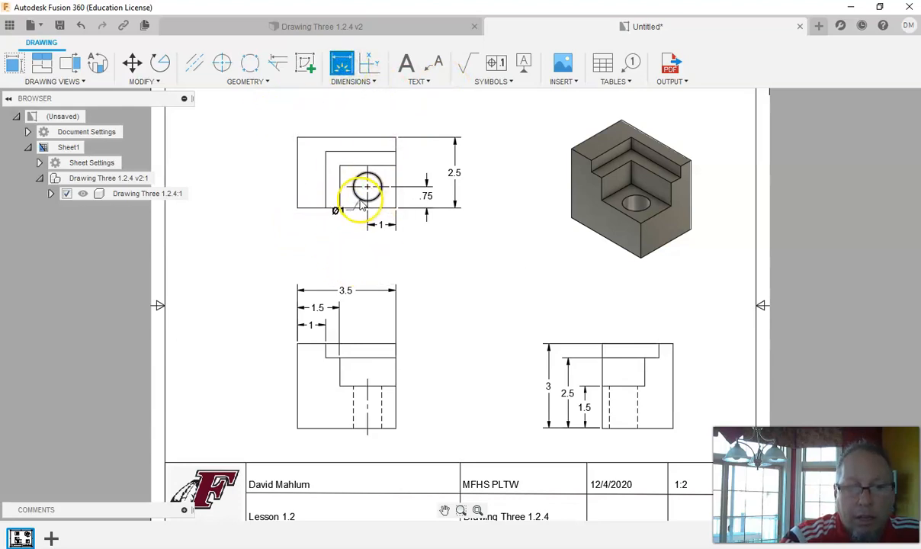
{"action": "left_click", "coordinate": [310, 231]}
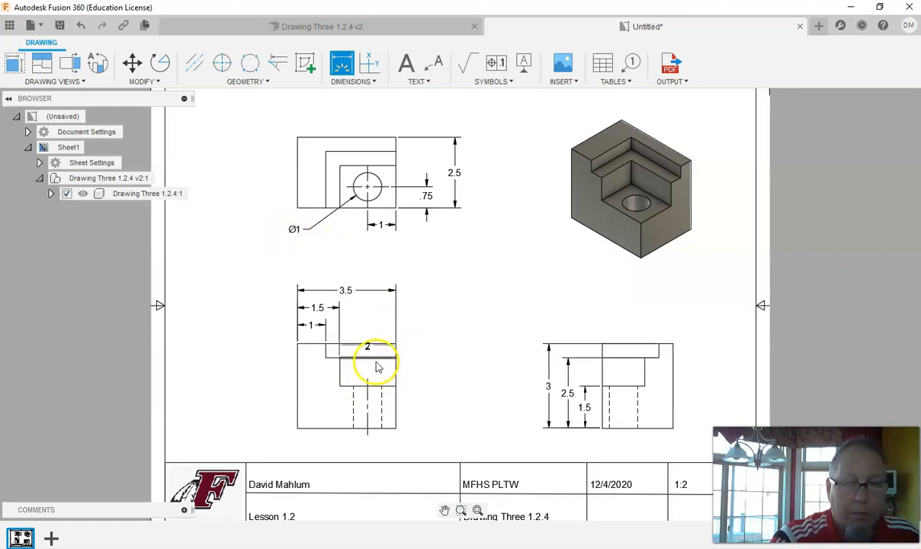
{"action": "key", "text": "Escape"}
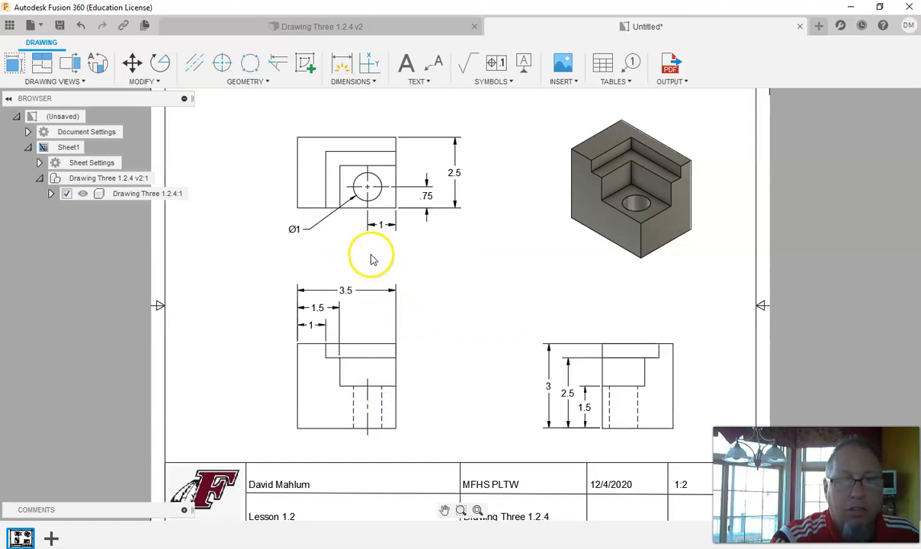
- Append THRU to the hole's diameter dimension in the top view
{"action": "double_click", "coordinate": [294, 231]}
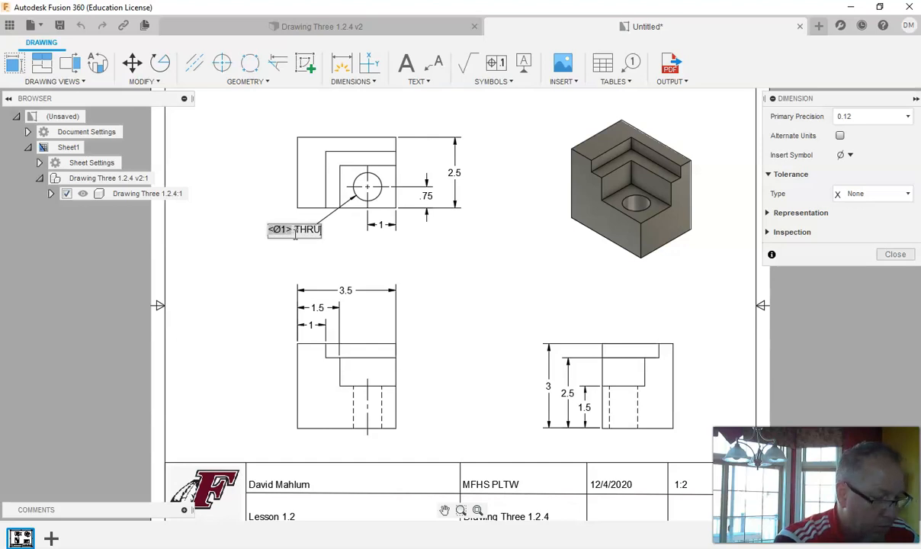
{"action": "left_click", "coordinate": [401, 248]}
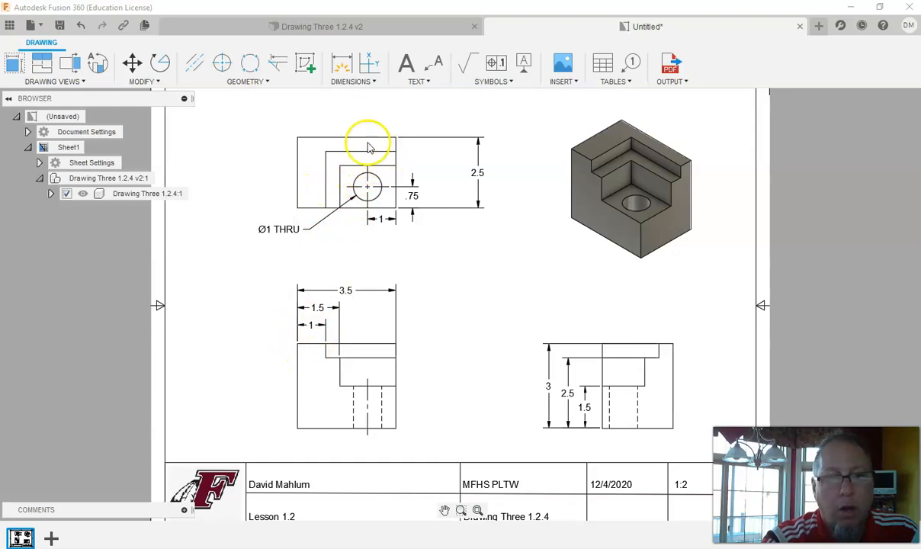
- Dimension the depths of the two step edges from the back edge in the top view, placing both to the right of the view
{"action": "left_click", "coordinate": [341, 64]}
{"action": "left_click", "coordinate": [381, 138]}
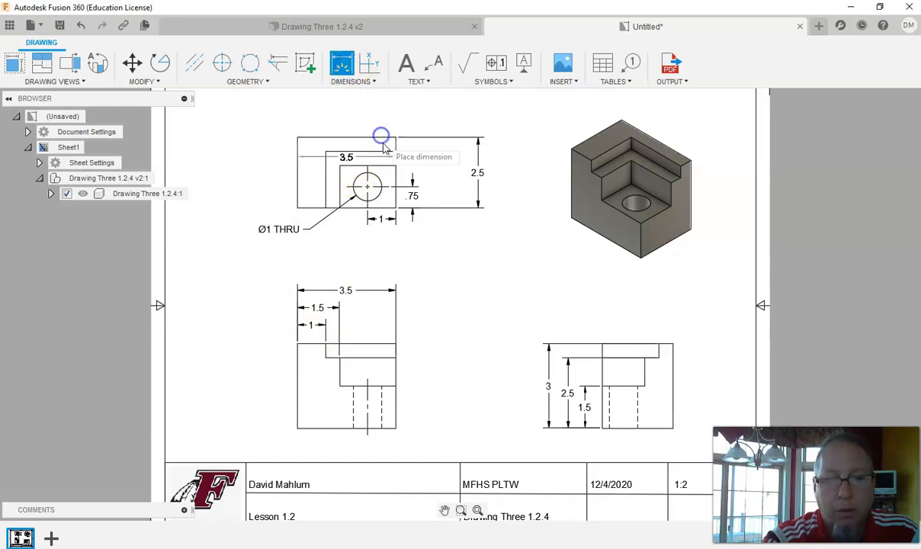
{"action": "left_click", "coordinate": [386, 166]}
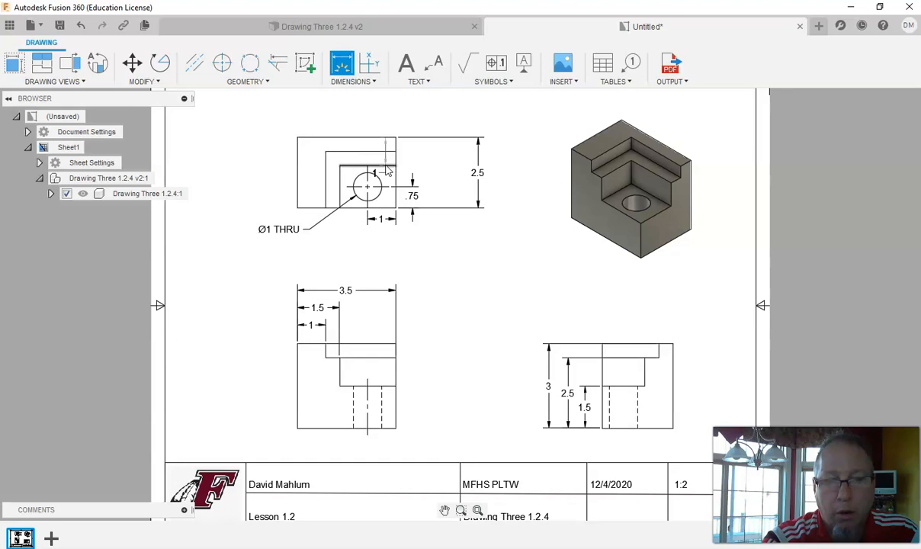
{"action": "left_click", "coordinate": [449, 174]}
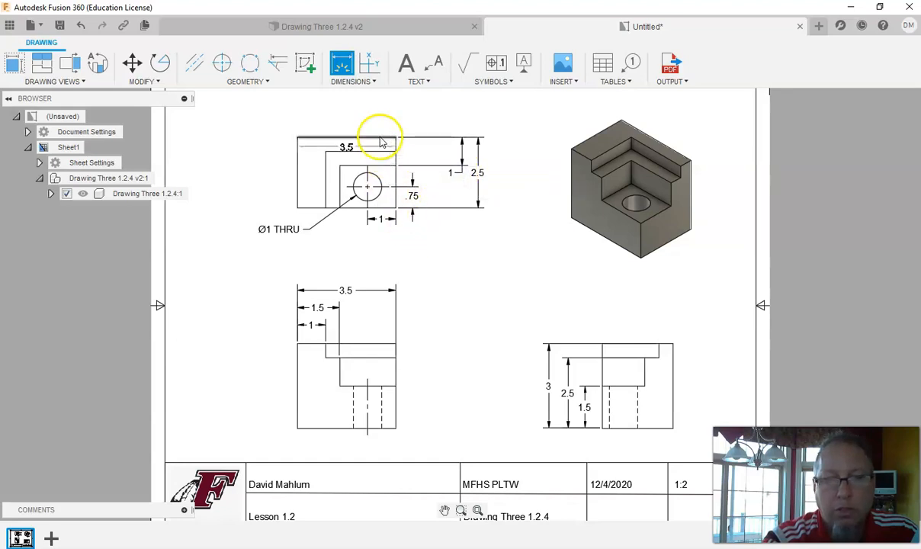
{"action": "left_click", "coordinate": [380, 143]}
{"action": "left_click", "coordinate": [379, 152]}
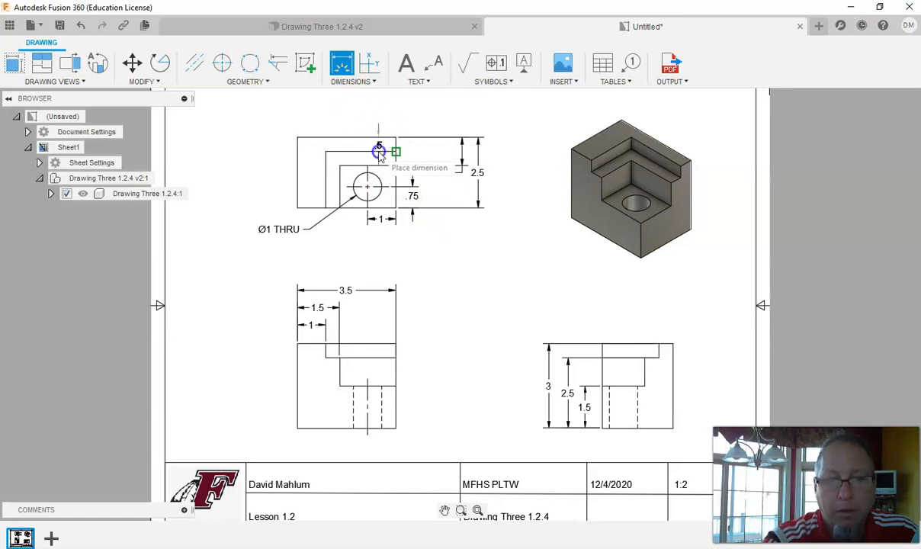
{"action": "left_click", "coordinate": [421, 160]}
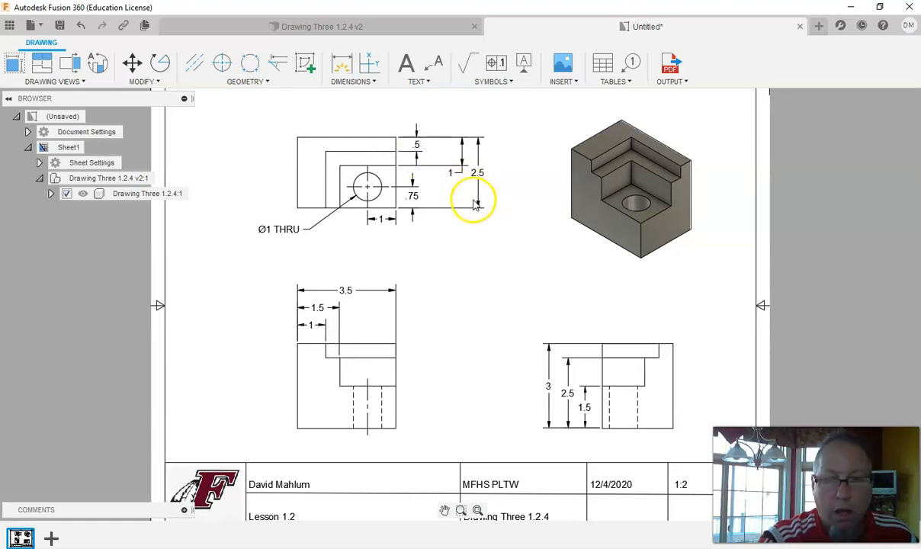
- Tidy the top view's right-hand dimensions, centering the 1 step dimension text between its extension lines and moving the overall depth dimension closer to the view
{"action": "left_click", "coordinate": [415, 196]}
{"action": "left_click_drag", "start_coordinate": [413, 199], "coordinate": [433, 153]}
{"action": "left_click", "coordinate": [462, 160]}
{"action": "left_click", "coordinate": [477, 173]}
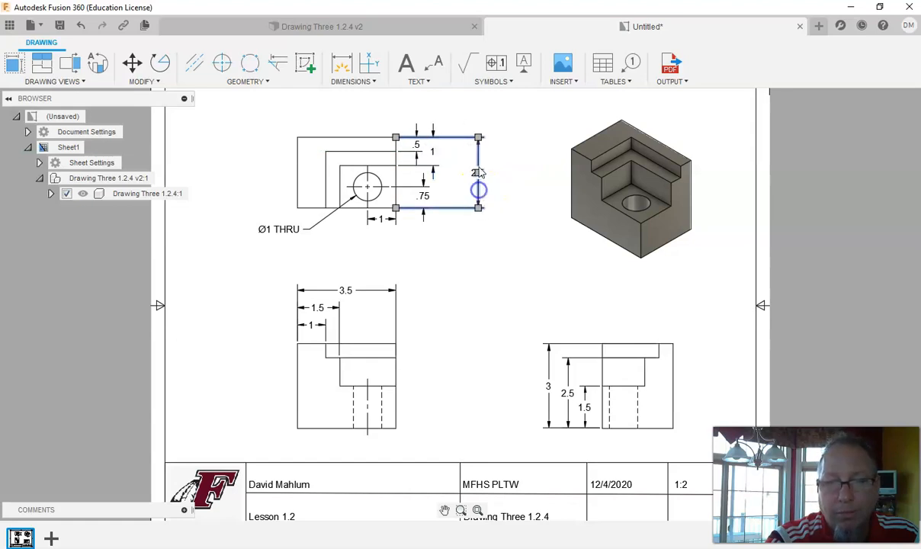
{"action": "left_click_drag", "start_coordinate": [477, 173], "coordinate": [452, 173]}
{"action": "left_click", "coordinate": [440, 254]}
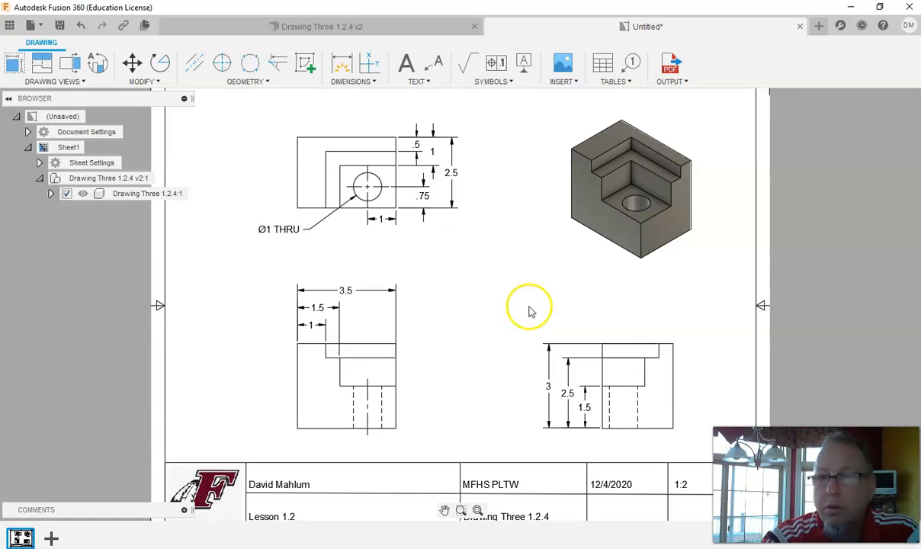
{"action": "scroll", "coordinate": [156, 457], "scroll_direction": "up", "scroll_amount": 1}
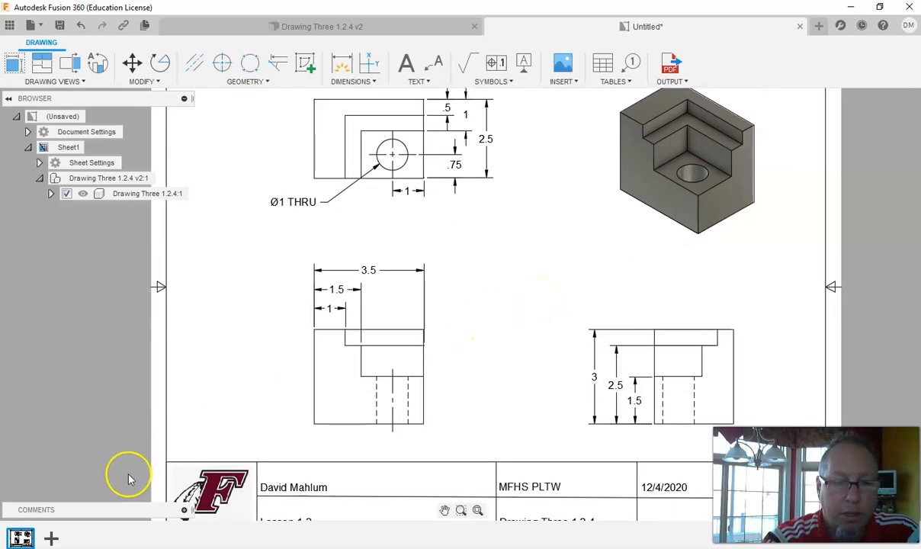